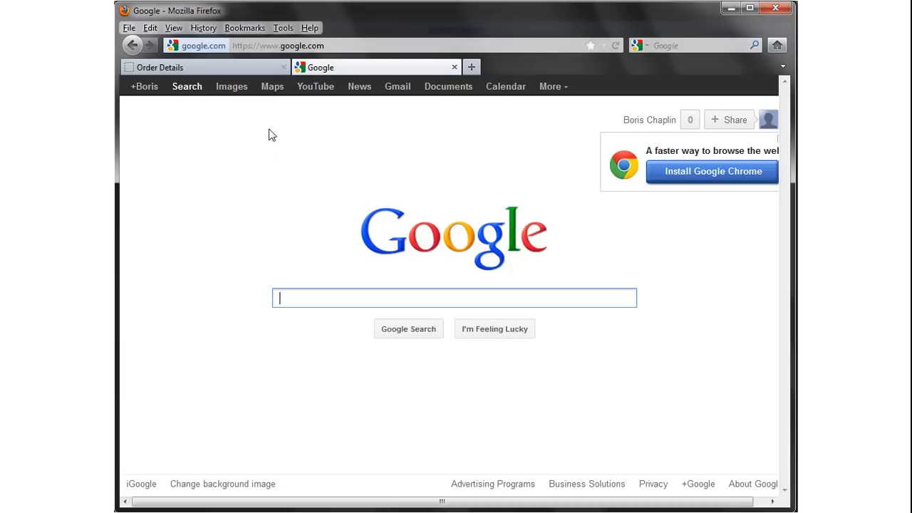
Load cars.com and browse its Make and Model dropdowns, leaving All Models.
click(337, 45)
text(cars.com)
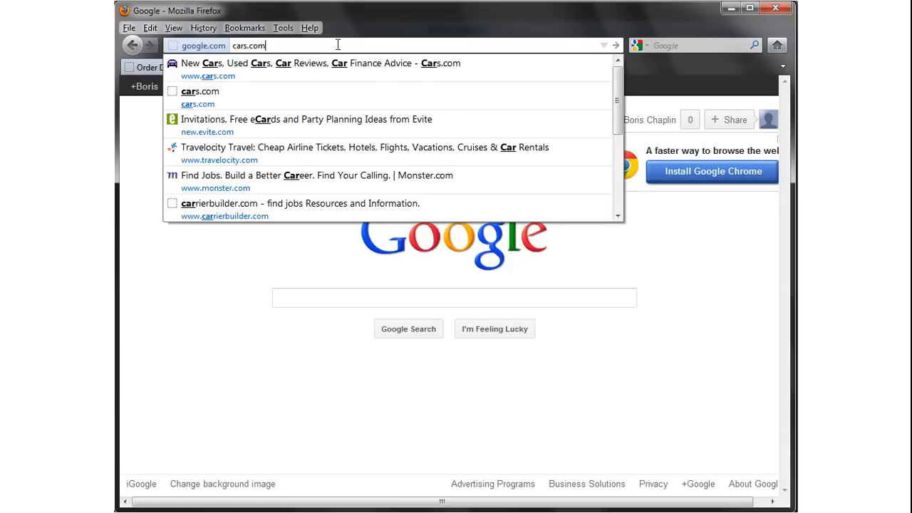
key(Return)
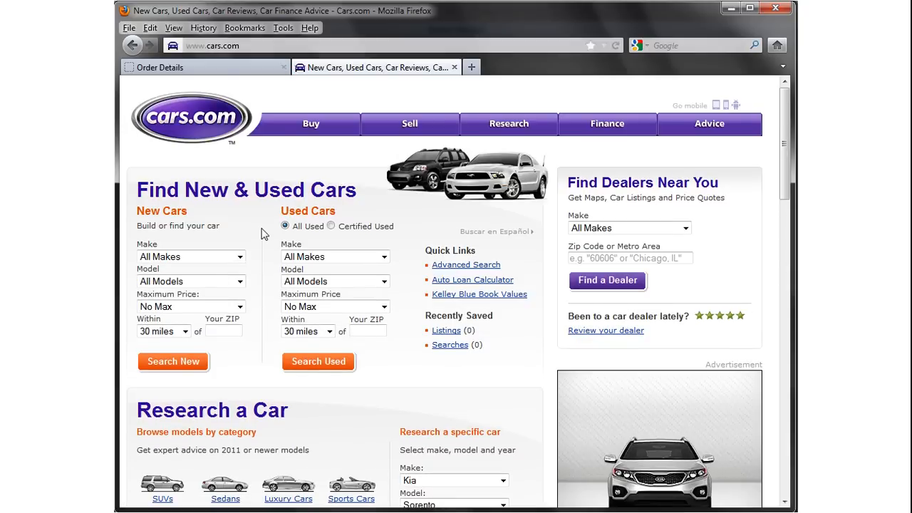
click(241, 257)
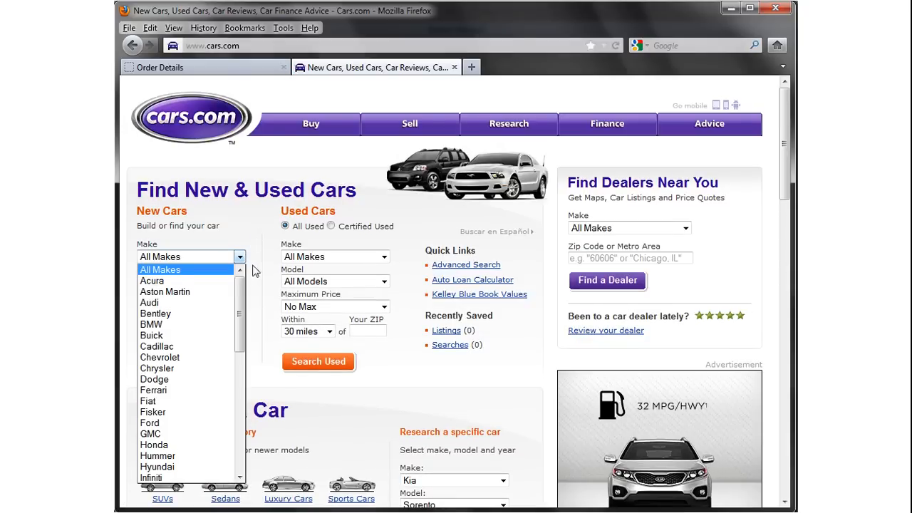
click(255, 270)
click(240, 281)
click(291, 204)
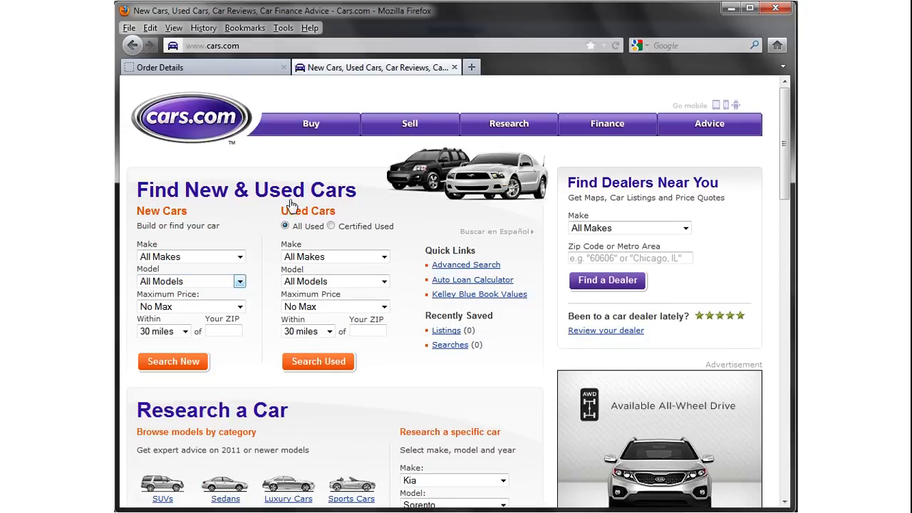
Navigate the tab to kayak.com.
click(347, 45)
text(kayak.com)
key(Return)
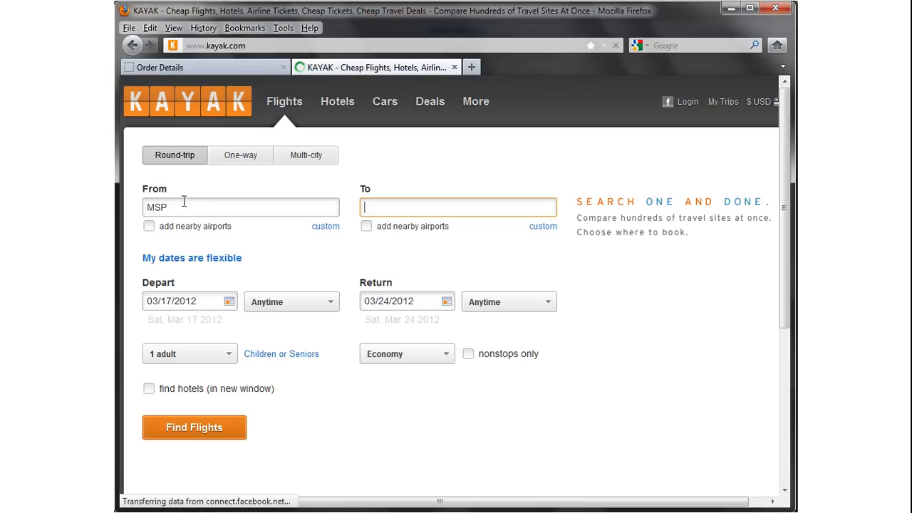
Enter ord as the departure airport in Kayak's From field.
click(181, 207)
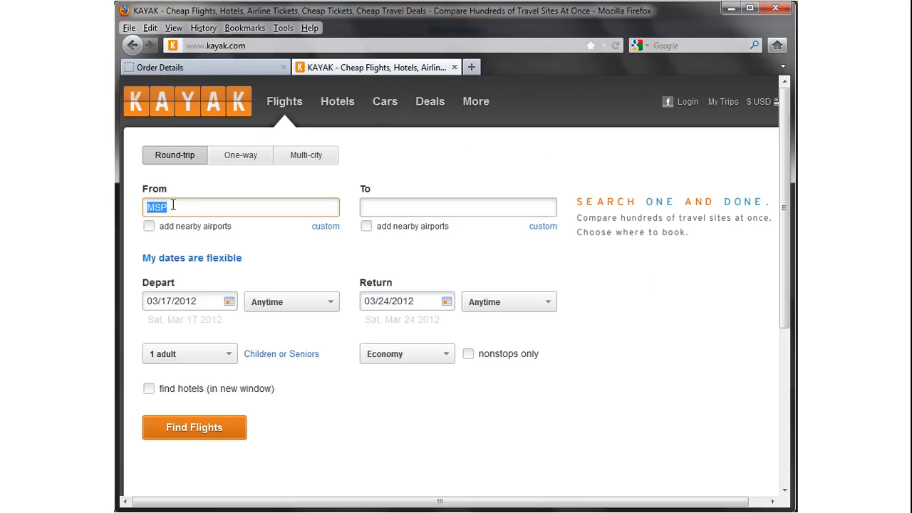
text(ord)
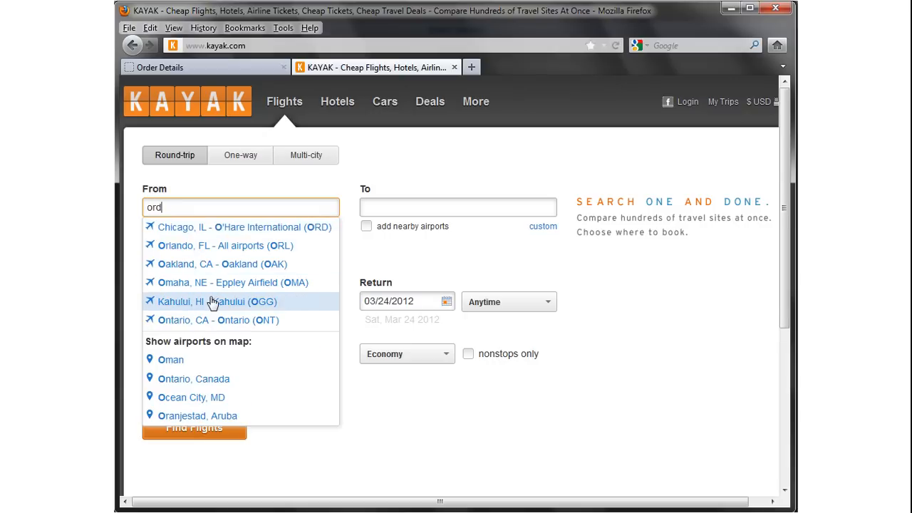
click(370, 163)
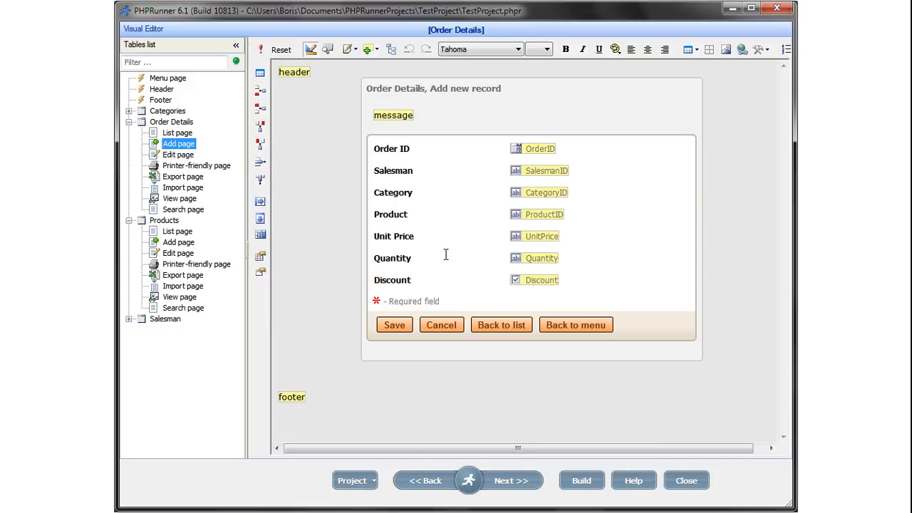
Look at the Order Details Edit and Search page layouts, then return to the Add page.
click(174, 159)
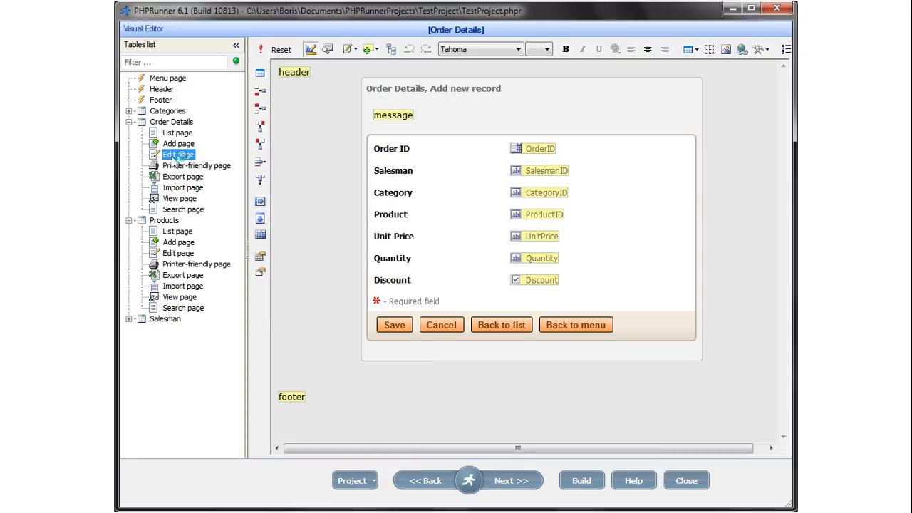
click(181, 209)
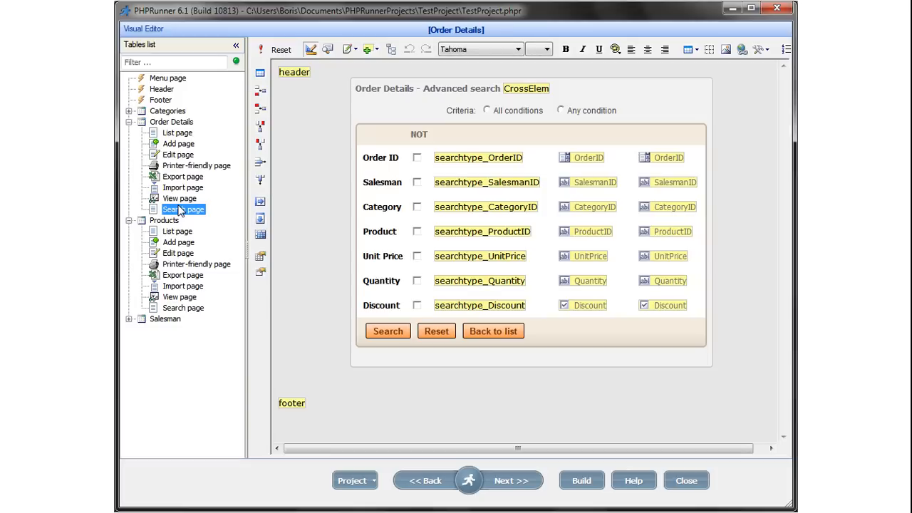
click(176, 145)
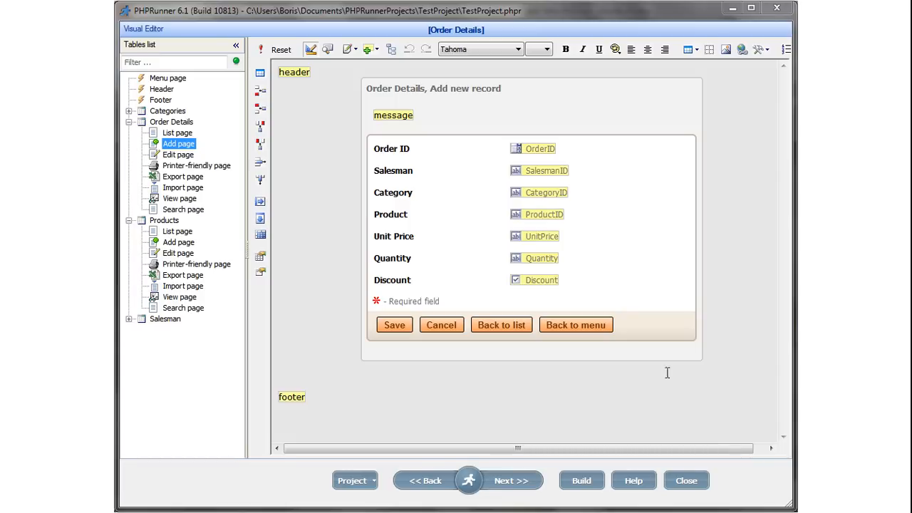
Open the Properties of the ProductID field on the Add page.
click(553, 214)
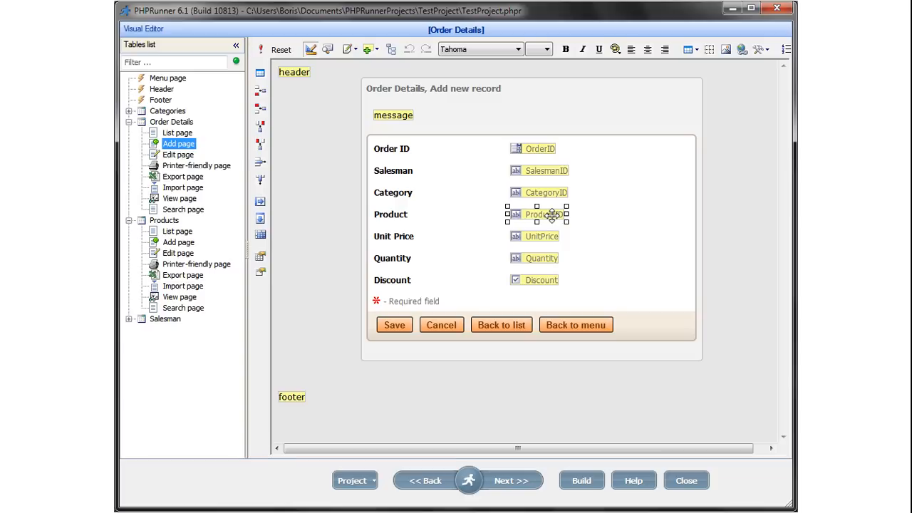
right_click(553, 214)
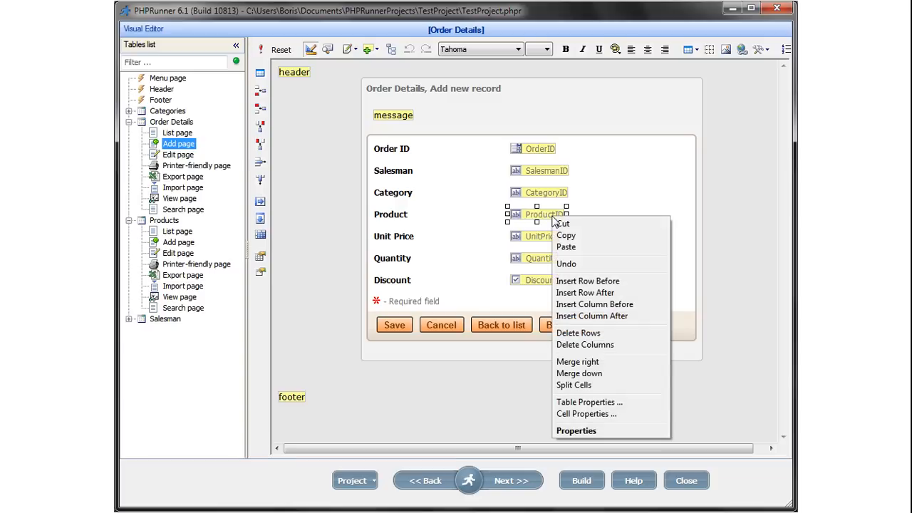
click(603, 429)
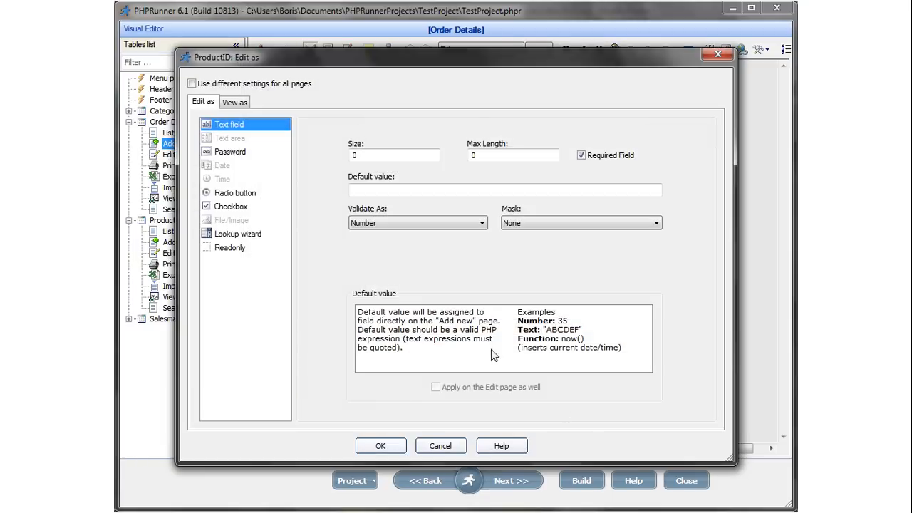
Make ProductID a Lookup wizard sourced from List of values, after briefly trying Database table.
click(239, 234)
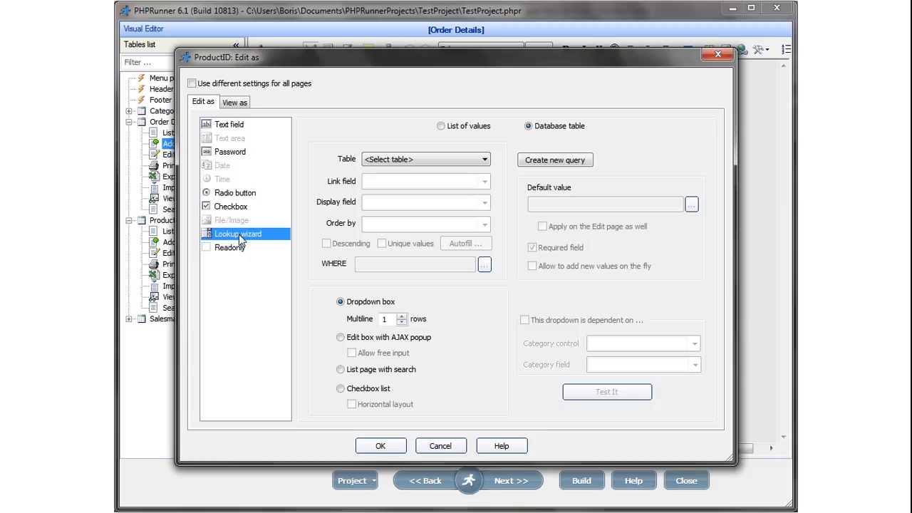
click(441, 126)
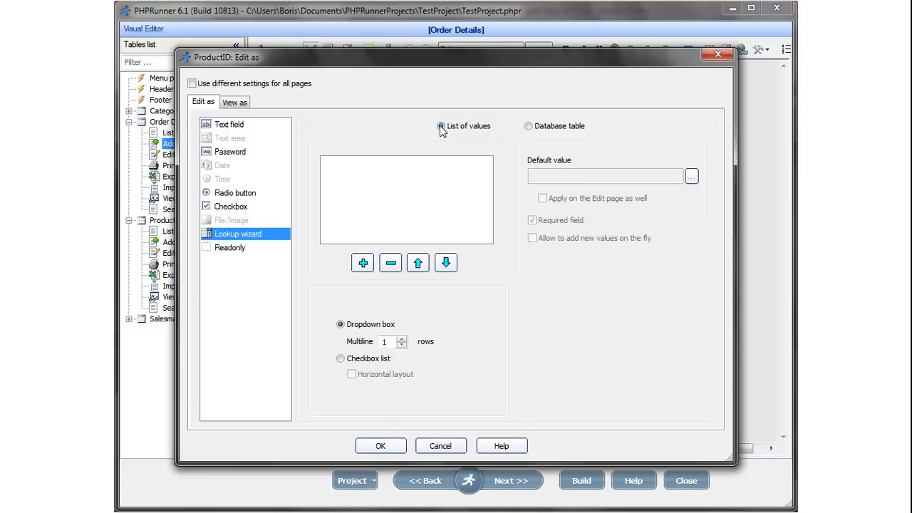
click(528, 127)
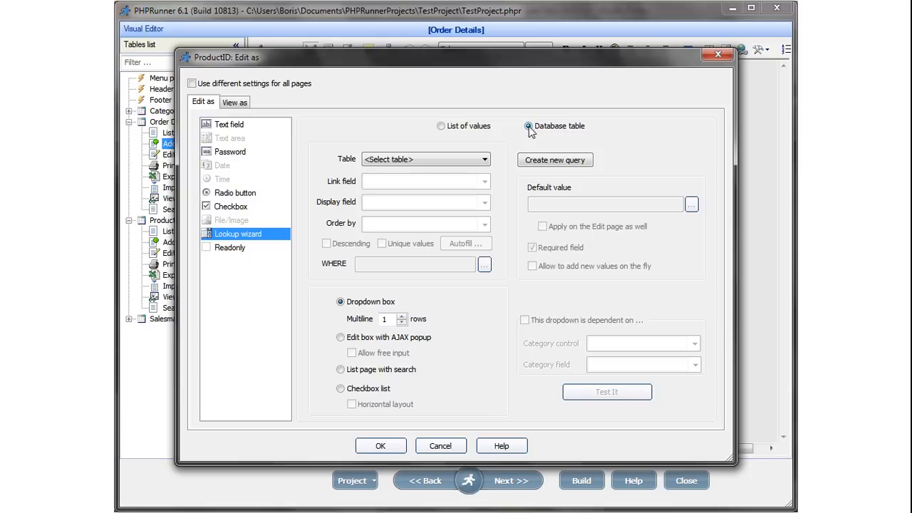
click(441, 126)
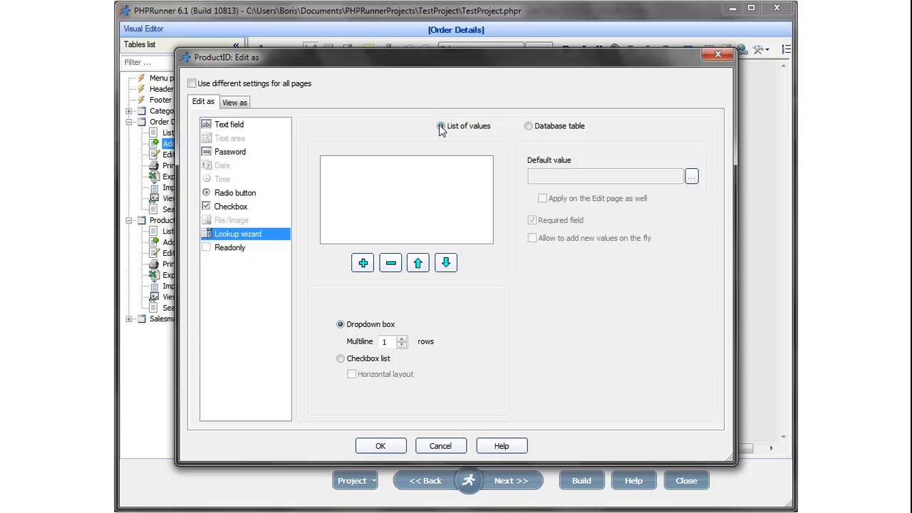
Add lookup values 1, 2 and 3 for ProductID, save, and build the project.
click(362, 263)
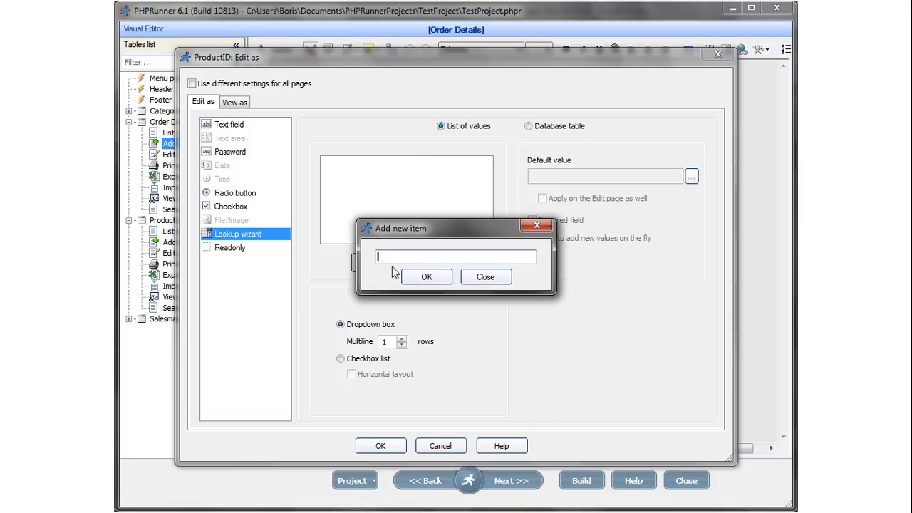
text(1)
click(432, 276)
text(2)
click(433, 276)
text(3)
click(433, 276)
click(491, 279)
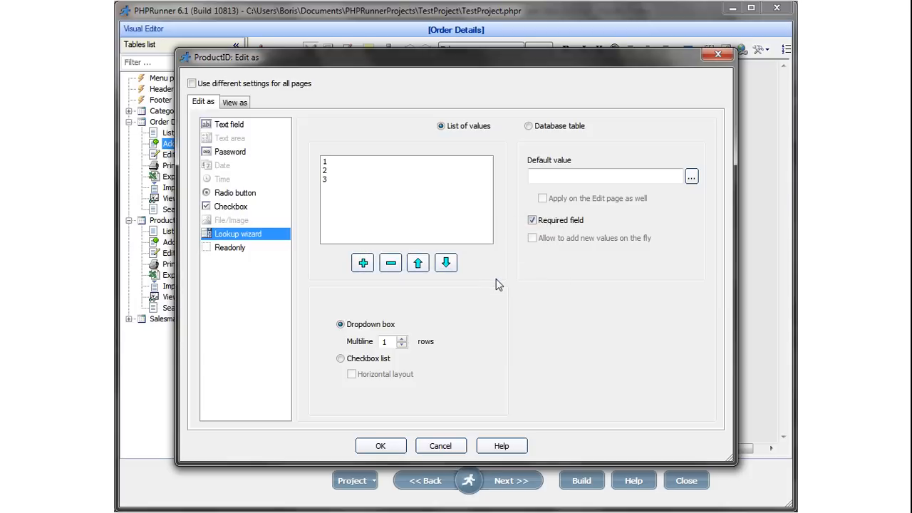
click(381, 445)
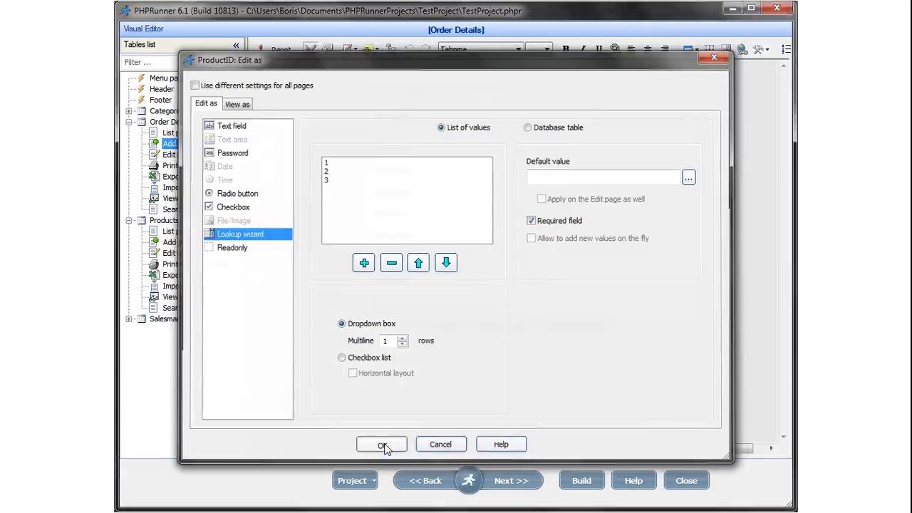
click(582, 482)
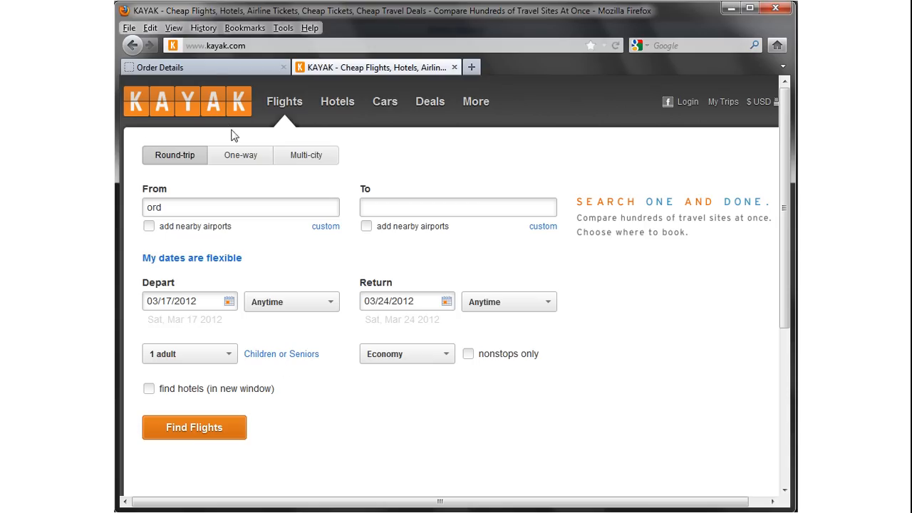
Check that the generated Order Details add form's Product dropdown offers 1, 2 and 3.
click(214, 67)
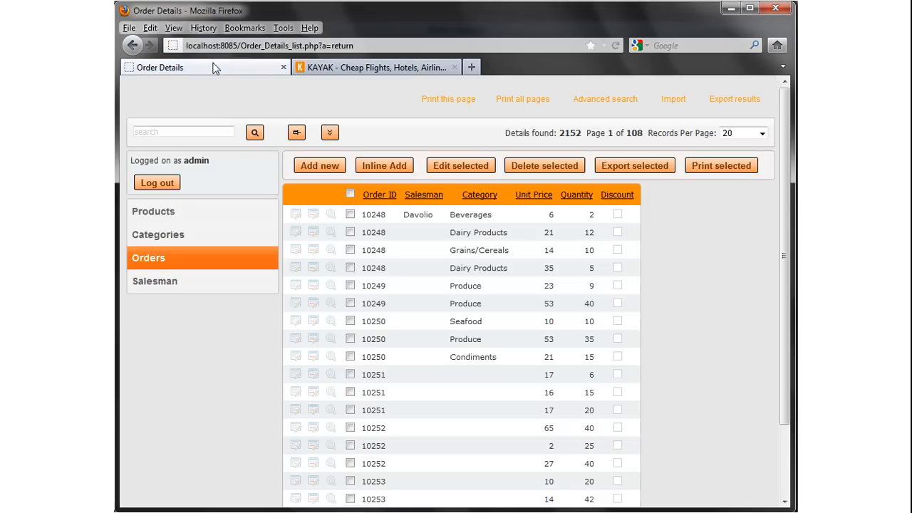
click(322, 168)
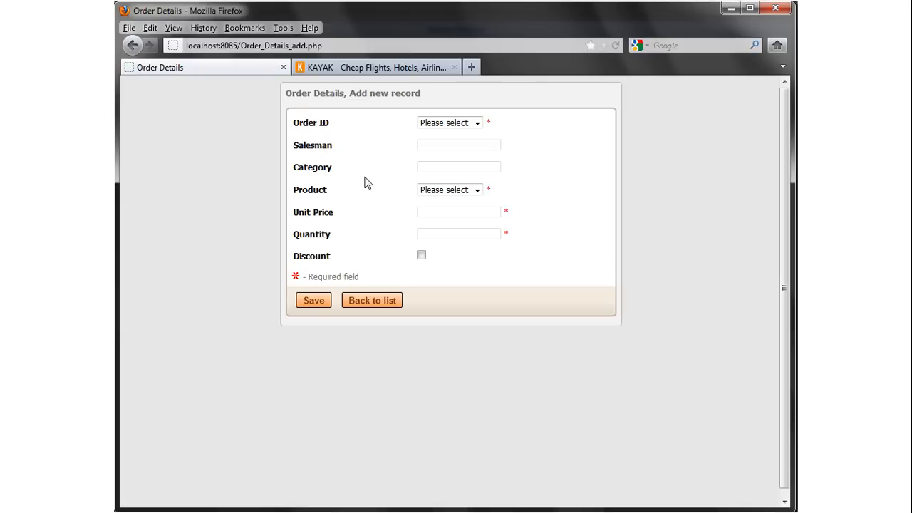
click(477, 191)
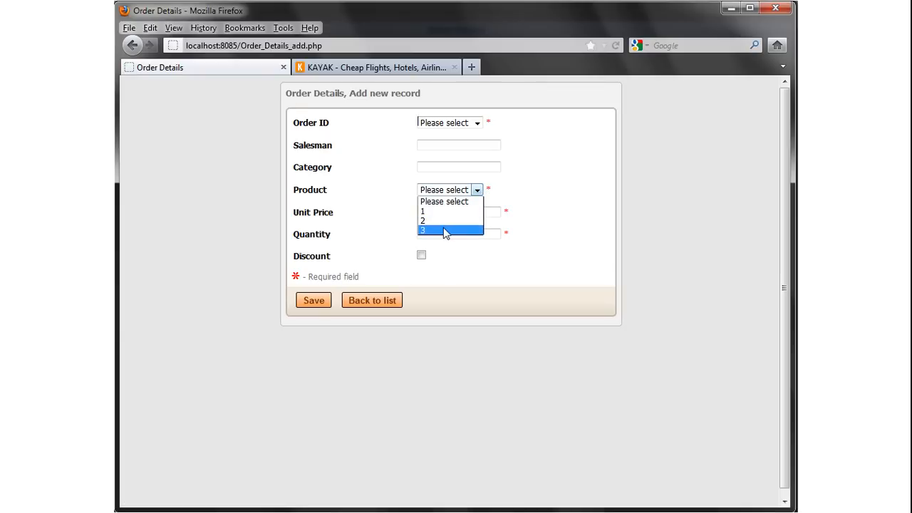
click(526, 189)
key(alt+Tab)
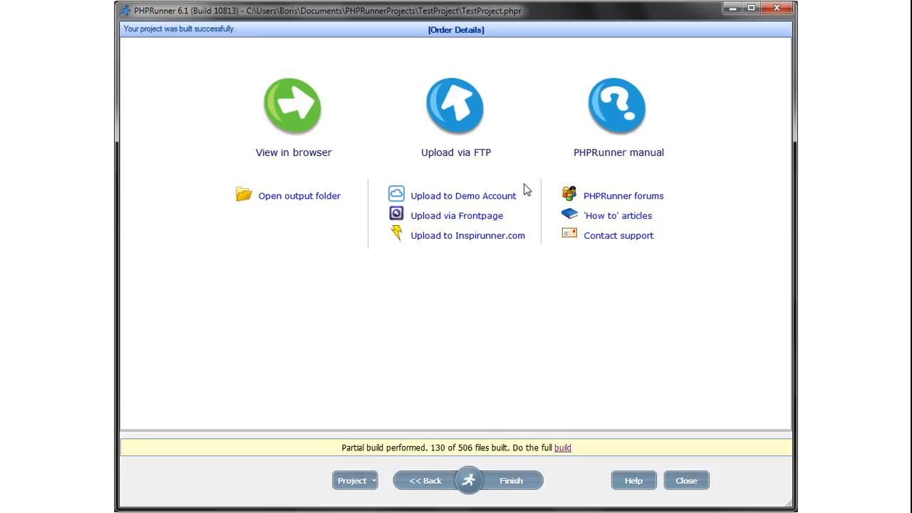
Reopen the ProductID field's edit settings from the Add page in the Visual Editor.
mouse_move(468, 480)
click(605, 434)
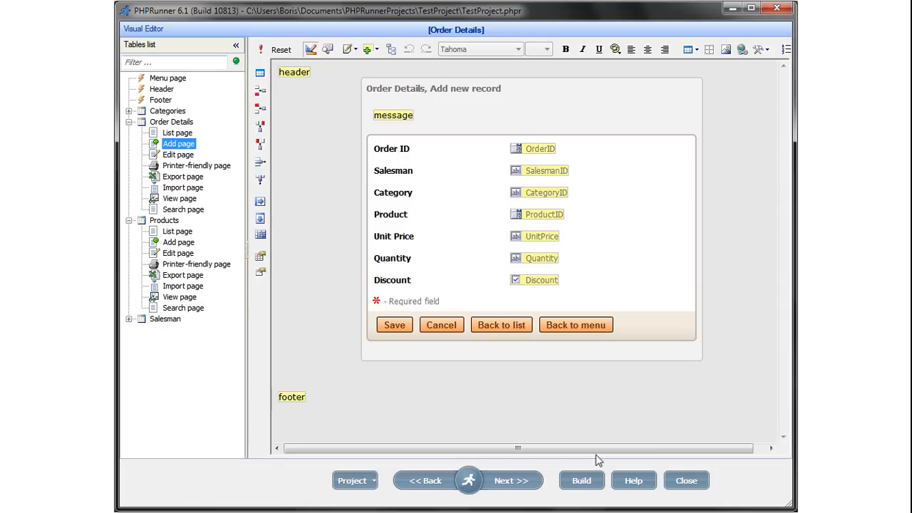
click(539, 214)
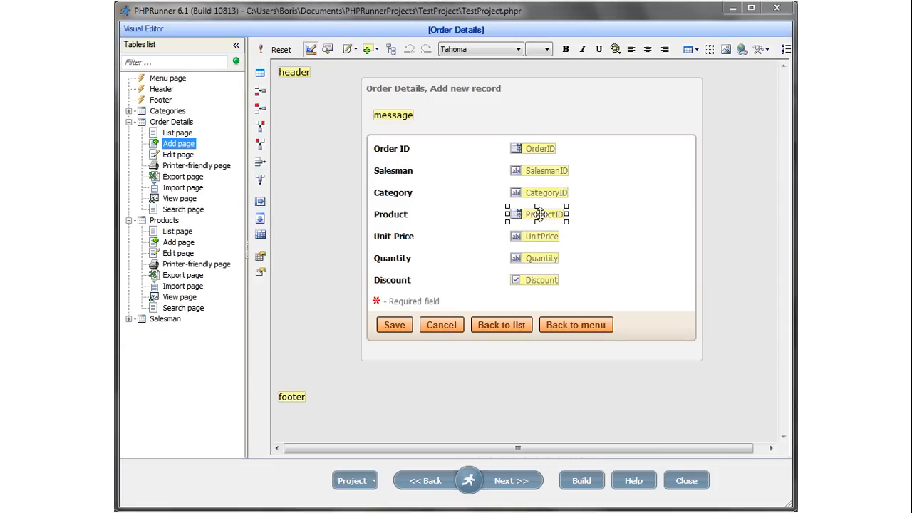
double_click(540, 214)
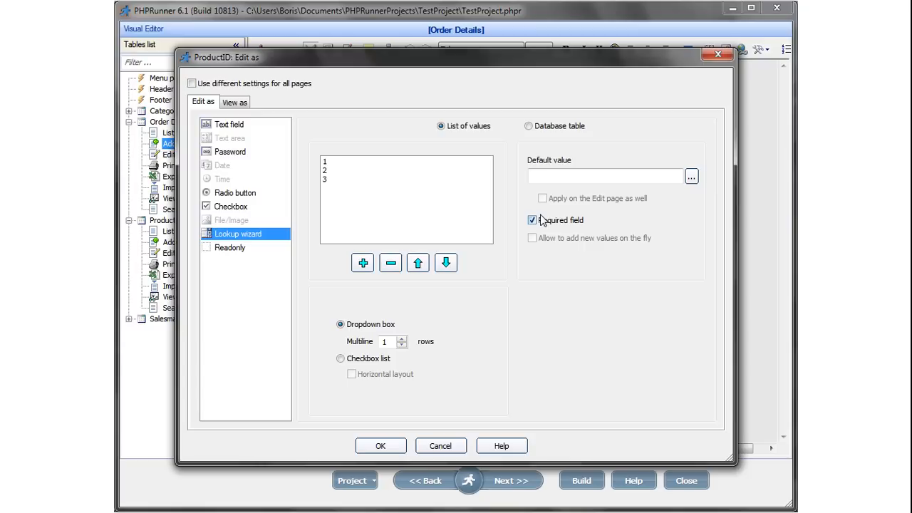
Switch the lookup source to the Products database table.
click(528, 127)
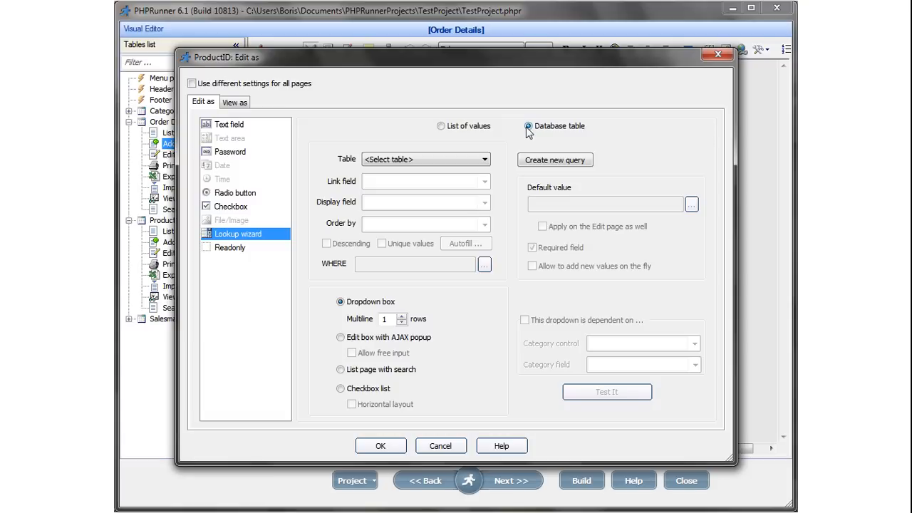
click(485, 159)
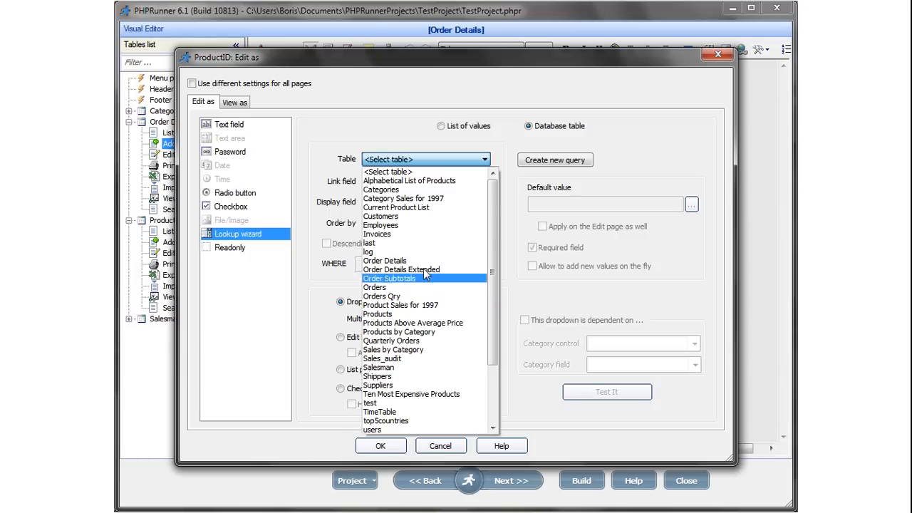
click(390, 316)
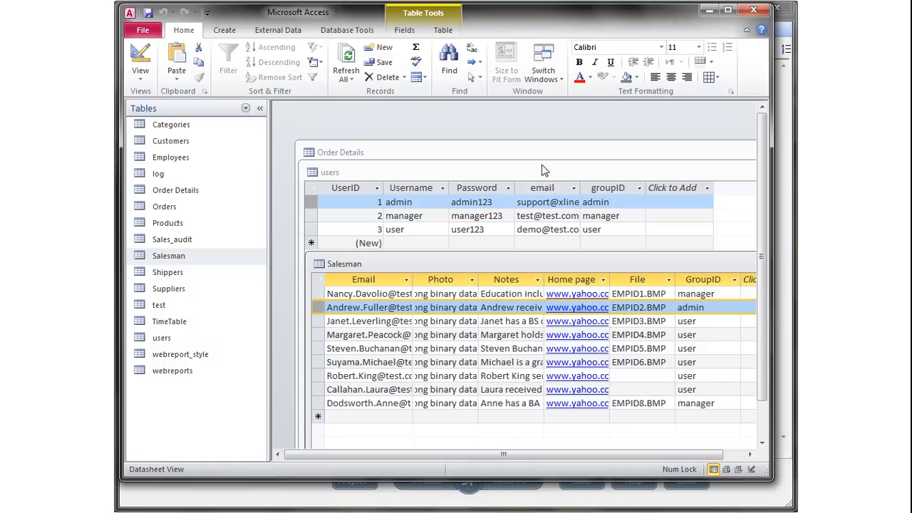
right_click(164, 223)
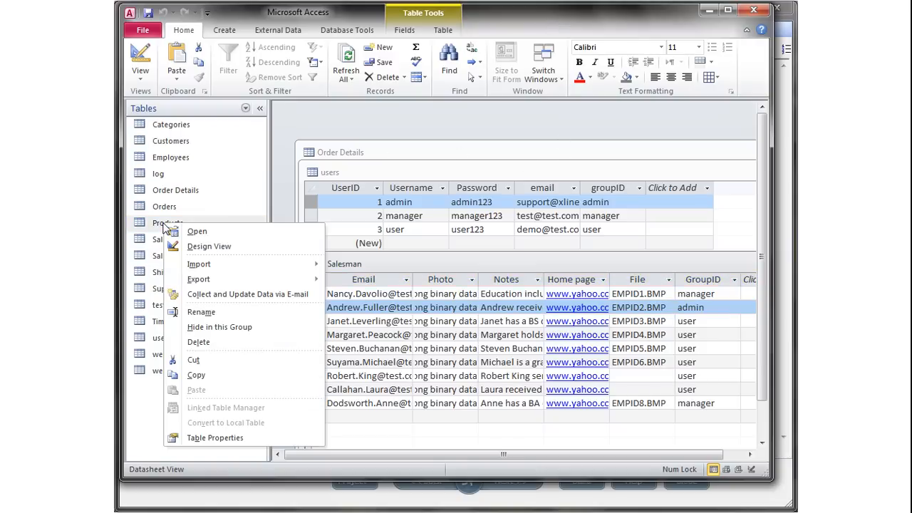
Open the Products table in Access and scroll across its columns.
click(214, 233)
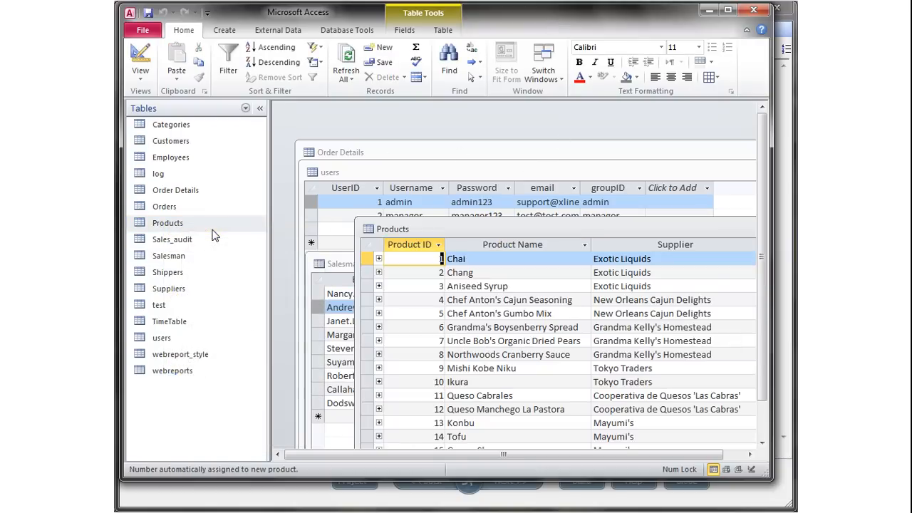
double_click(539, 233)
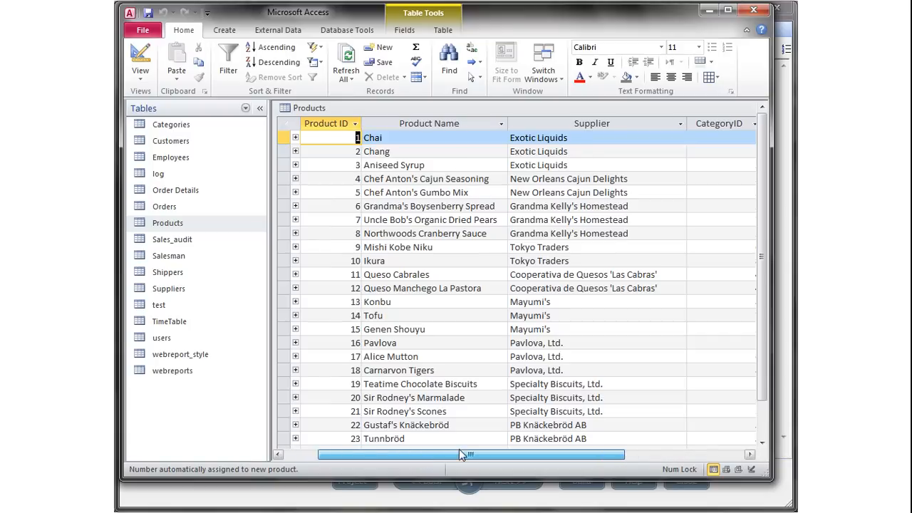
drag(459, 453, 435, 459)
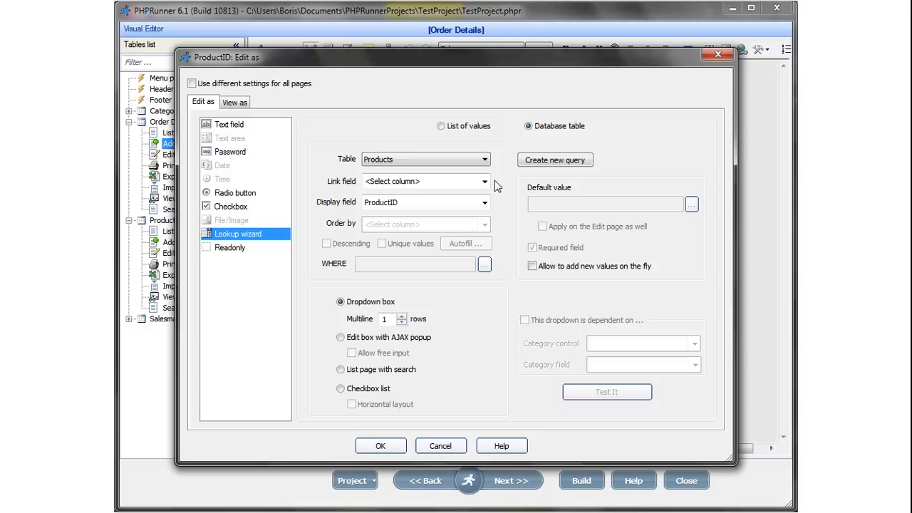
Set the lookup's link field to ProductID and display field to ProductName.
click(485, 181)
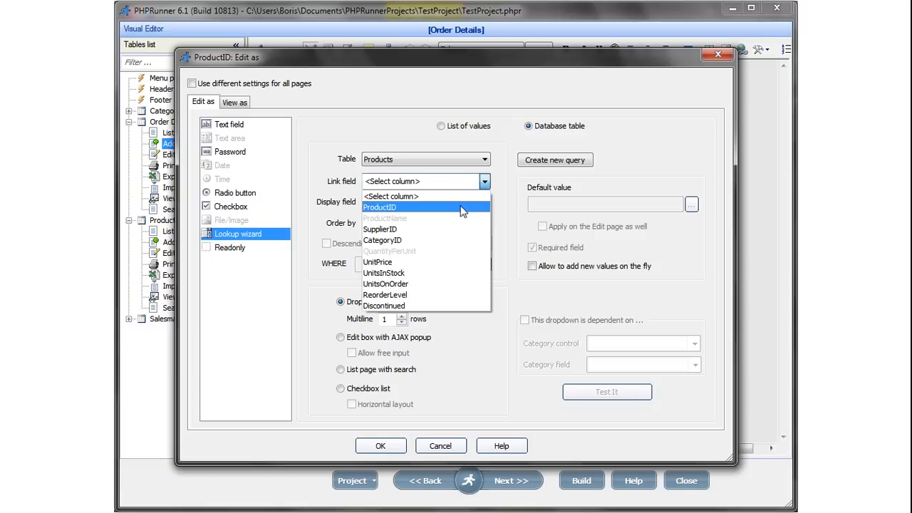
click(457, 207)
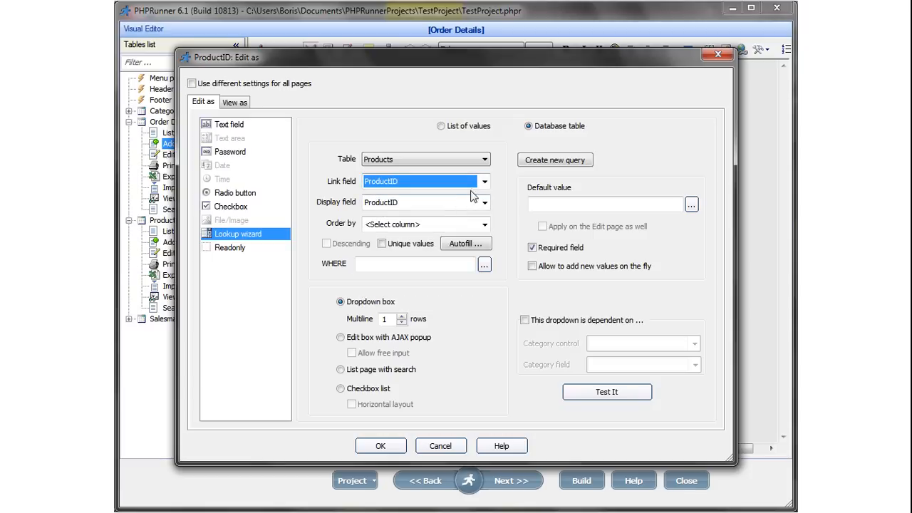
click(485, 181)
click(436, 221)
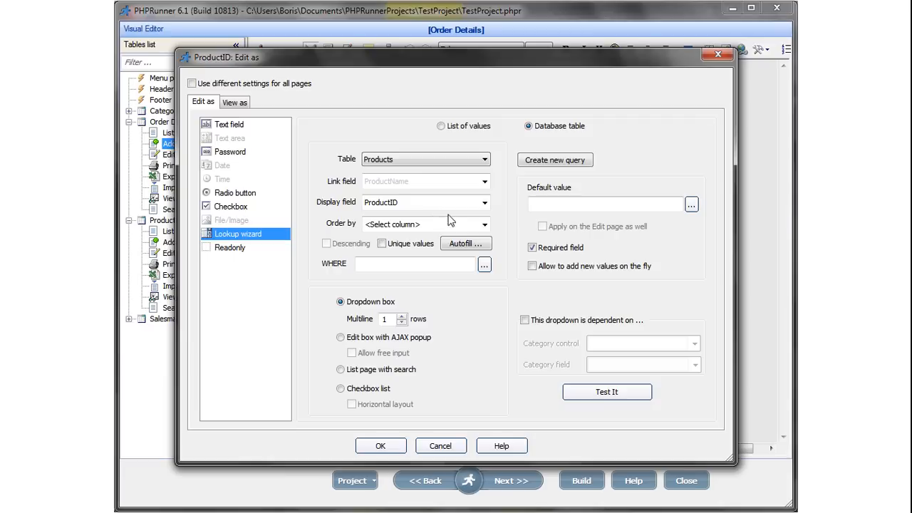
click(484, 181)
click(464, 207)
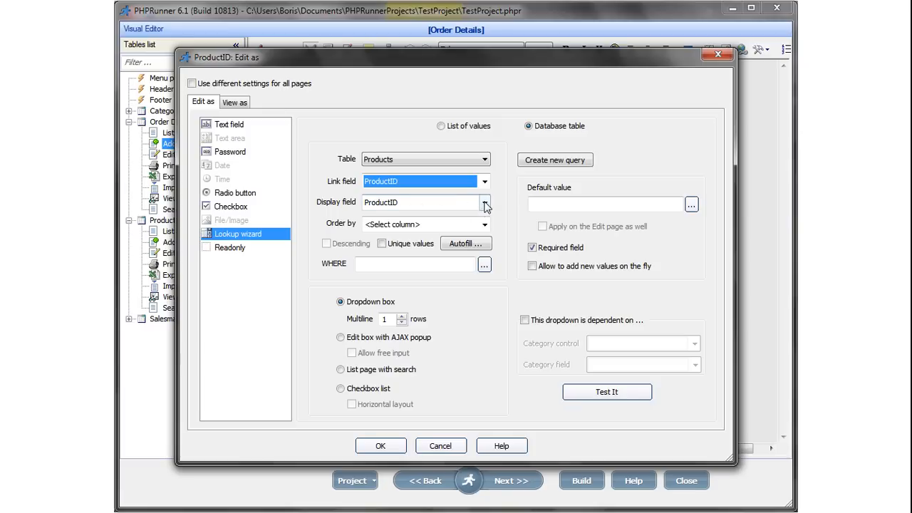
click(485, 204)
click(437, 251)
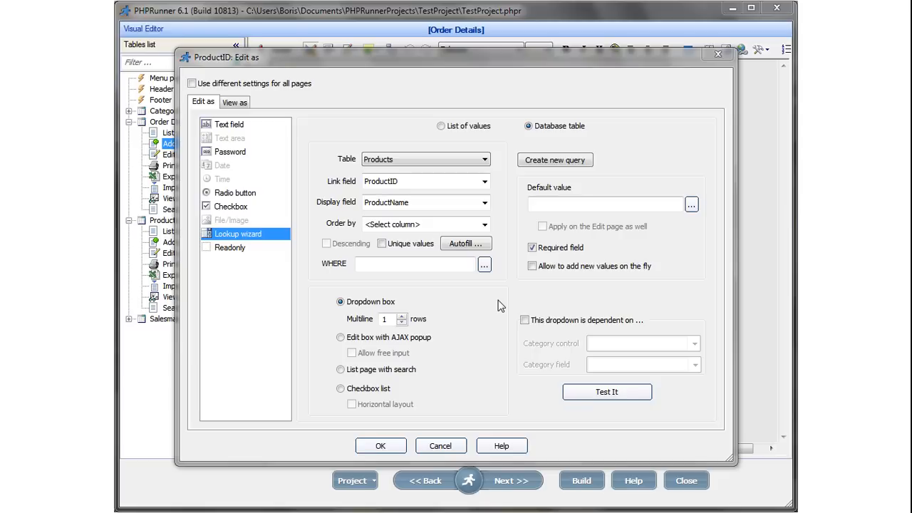
Test the lookup by picking Chai, then Tofu (stored value 14), and close the test.
click(607, 392)
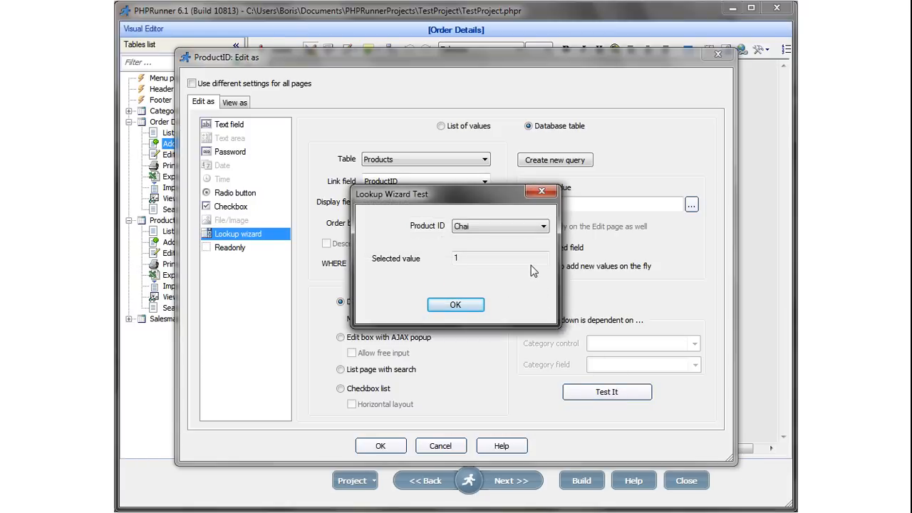
click(544, 227)
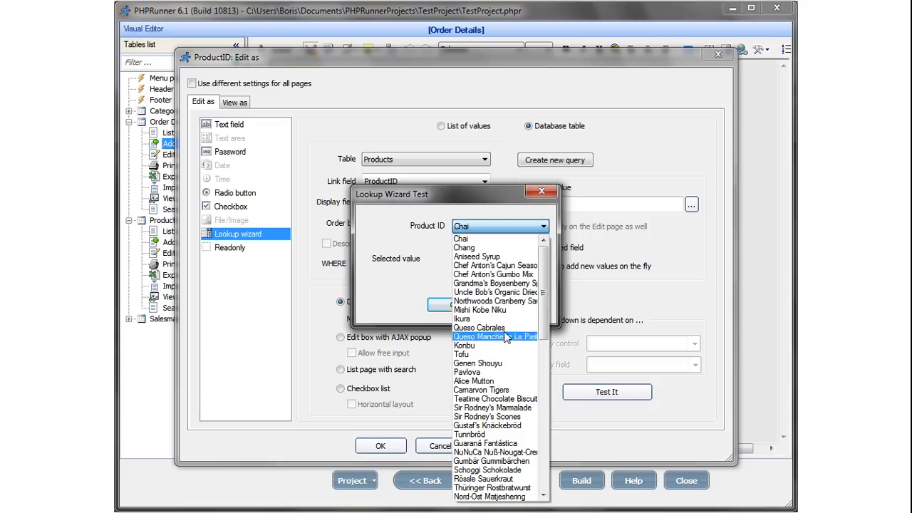
click(464, 239)
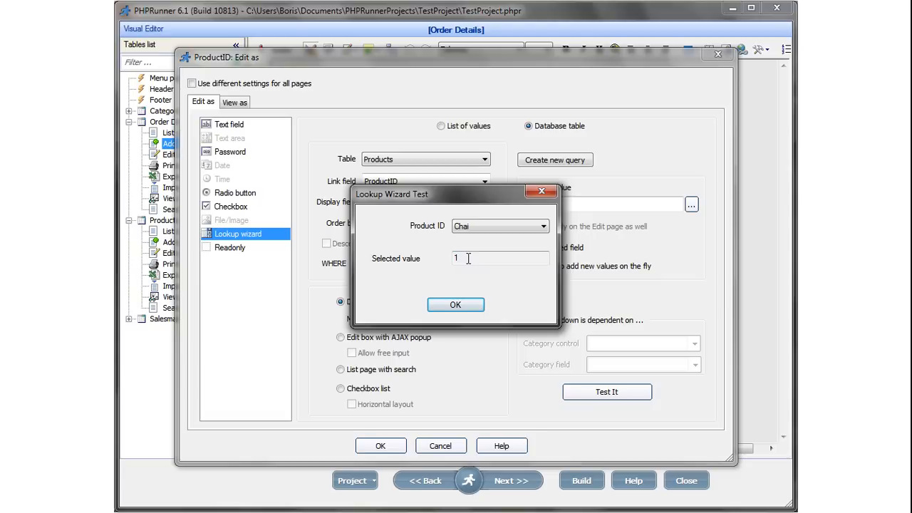
click(544, 227)
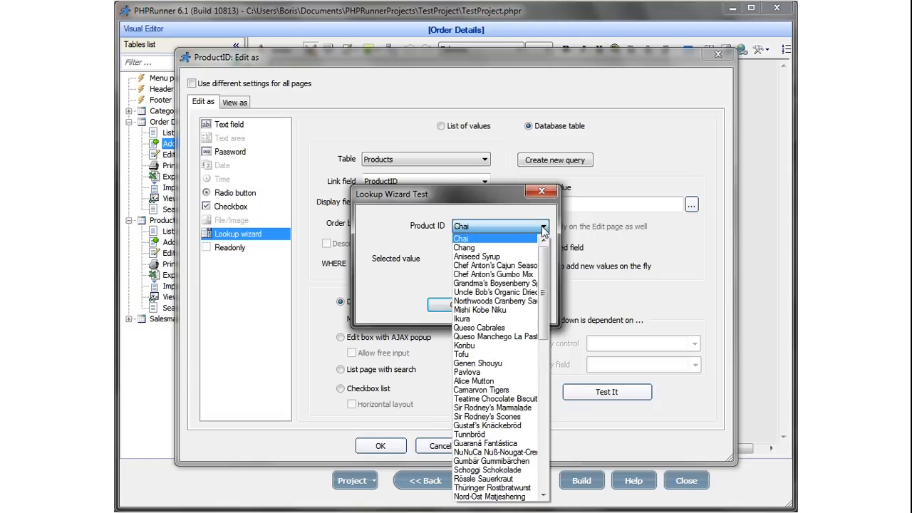
click(487, 355)
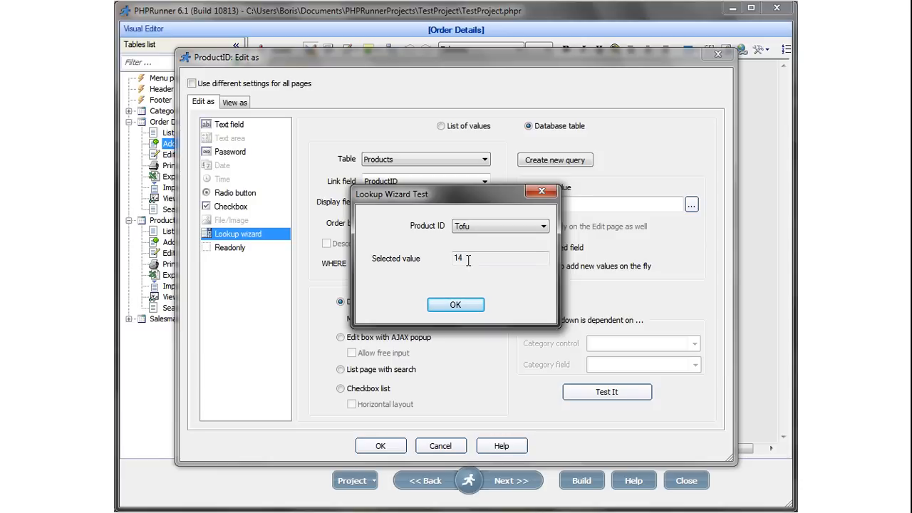
click(464, 308)
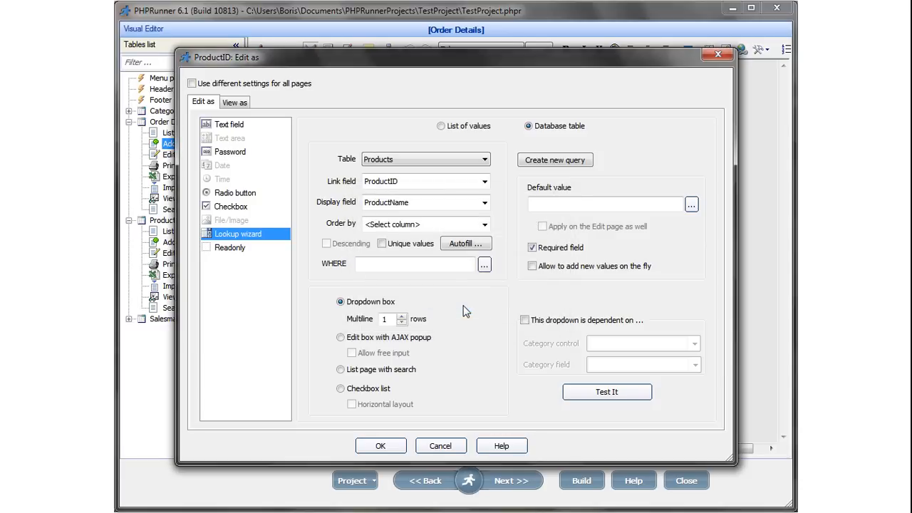
click(484, 203)
click(448, 238)
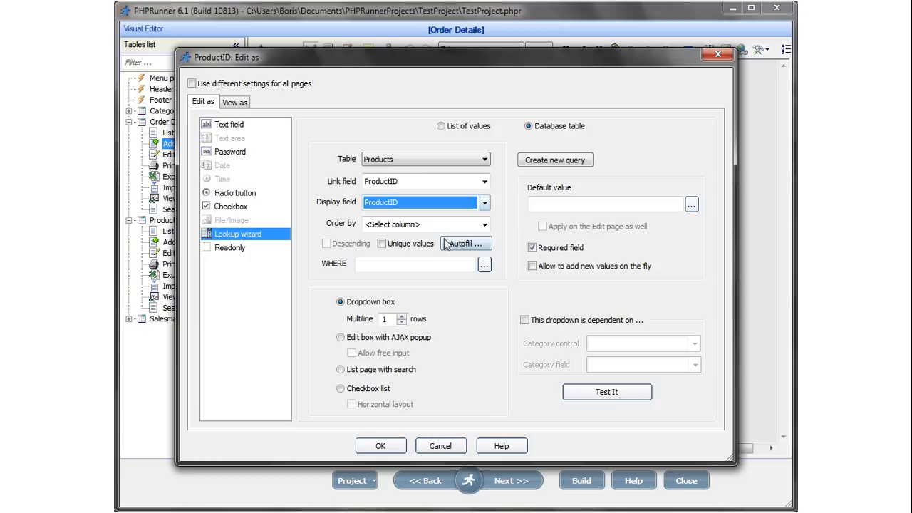
click(607, 392)
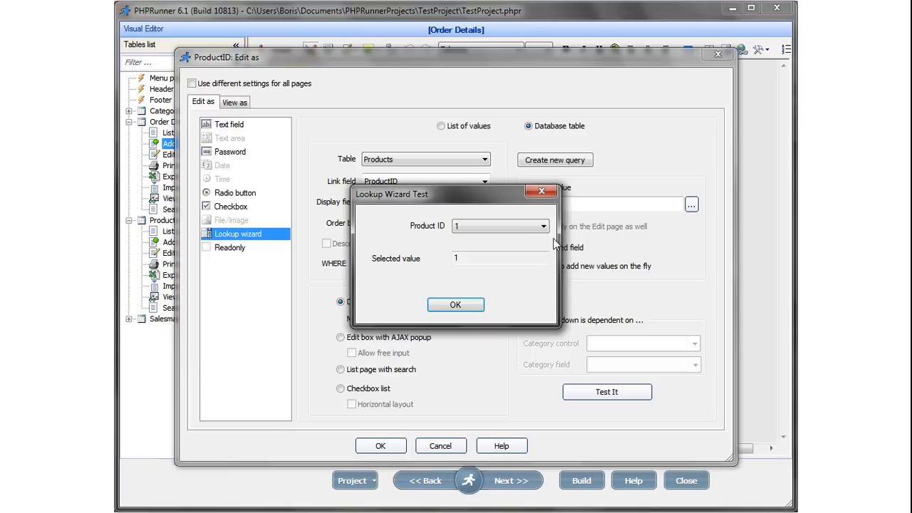
click(543, 226)
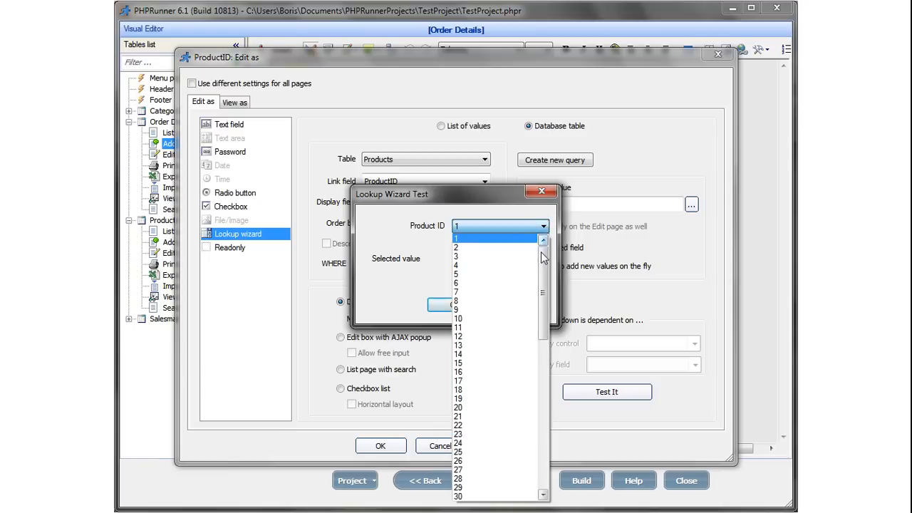
mouse_move(544, 266)
mouse_down()
mouse_move(540, 401)
mouse_move(541, 276)
mouse_up()
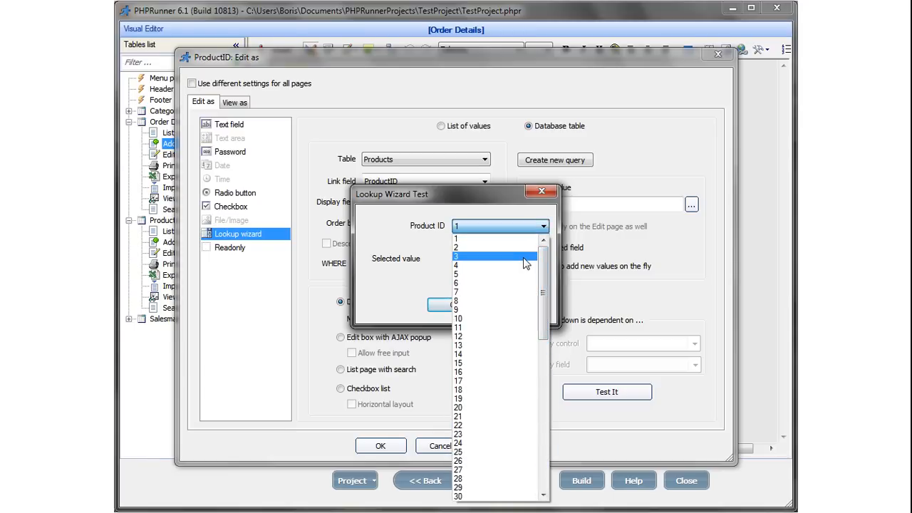
click(437, 248)
click(455, 305)
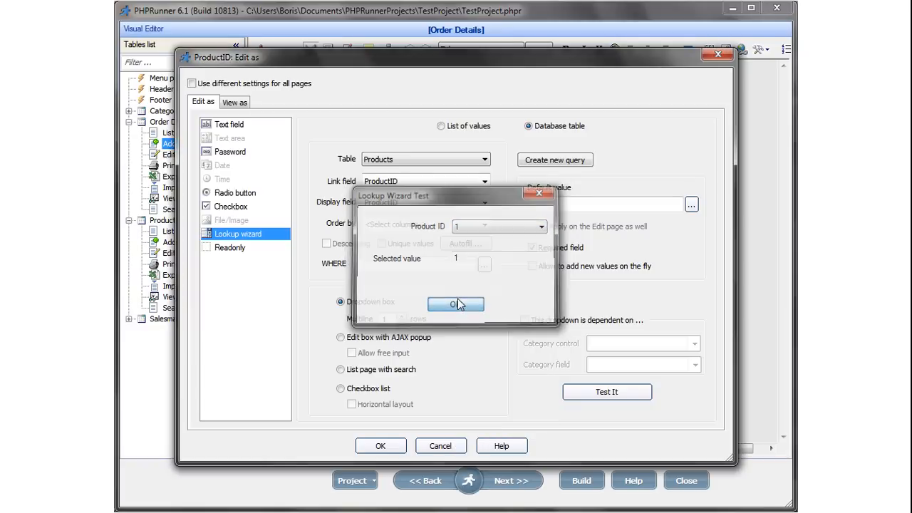
click(485, 203)
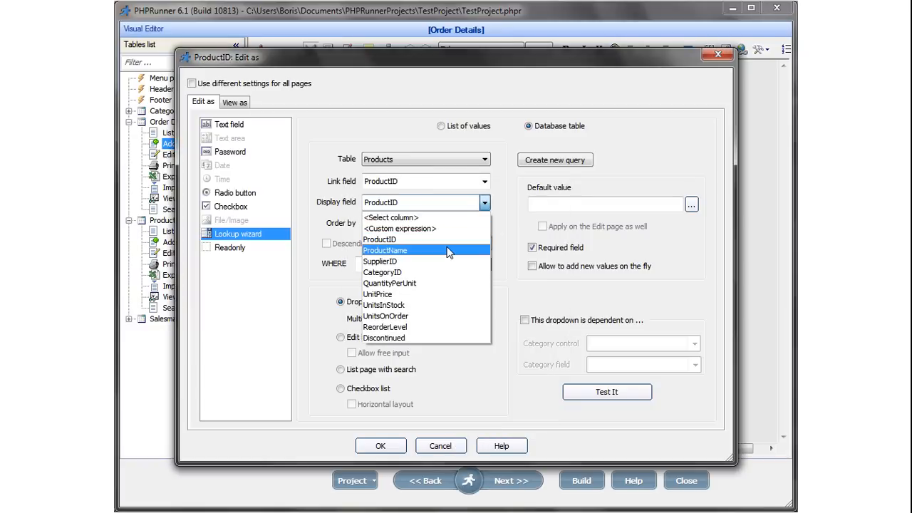
click(463, 250)
click(607, 392)
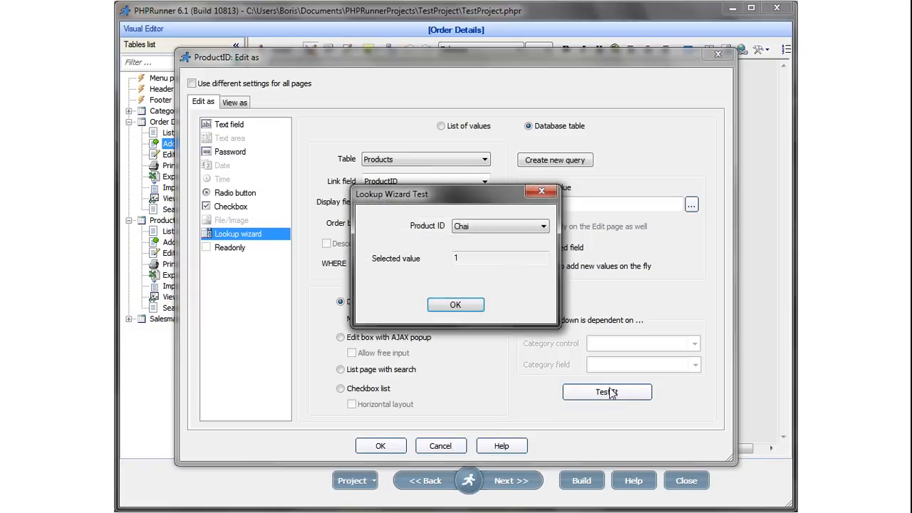
click(542, 226)
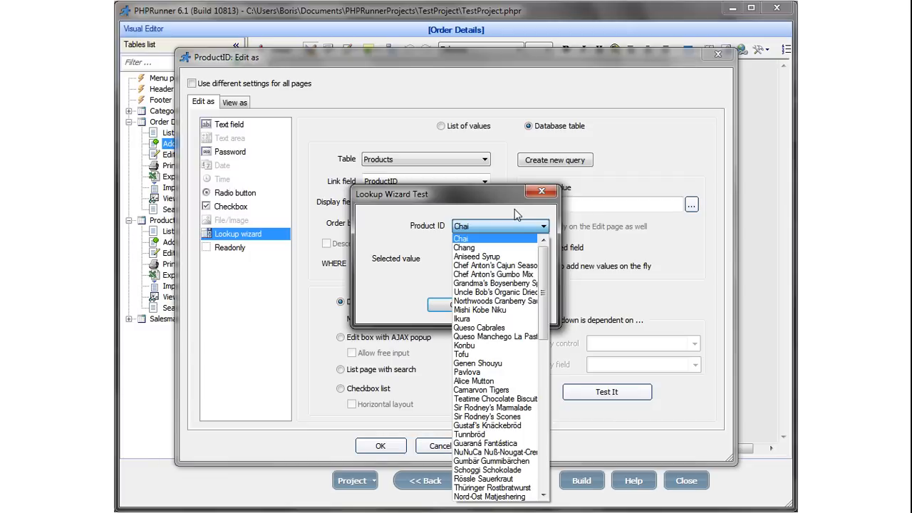
click(516, 215)
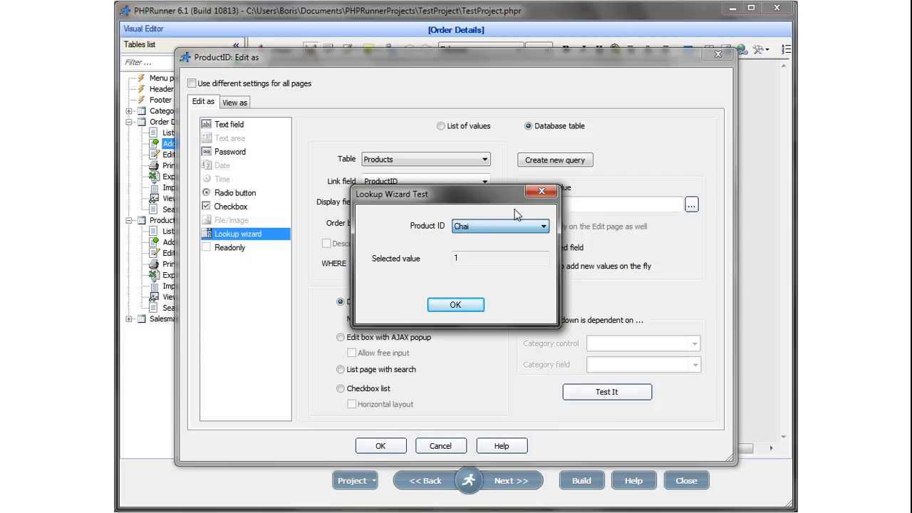
double_click(453, 257)
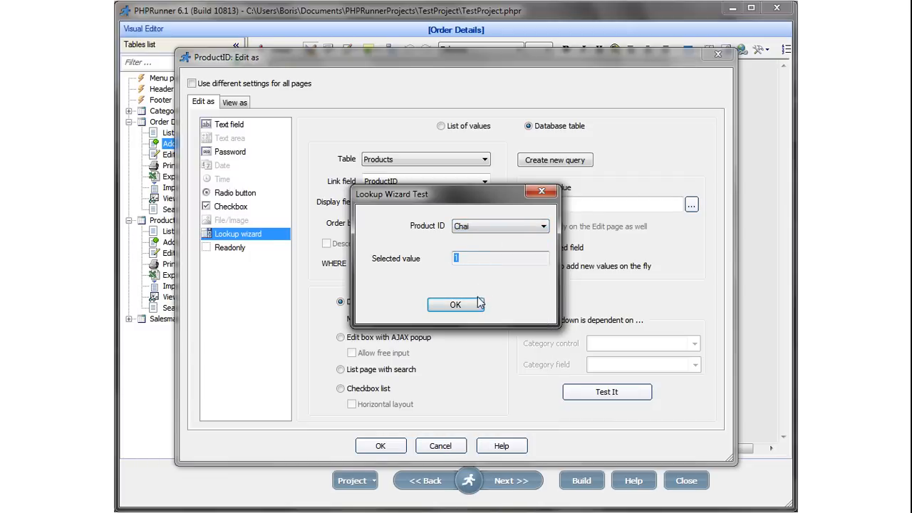
click(455, 305)
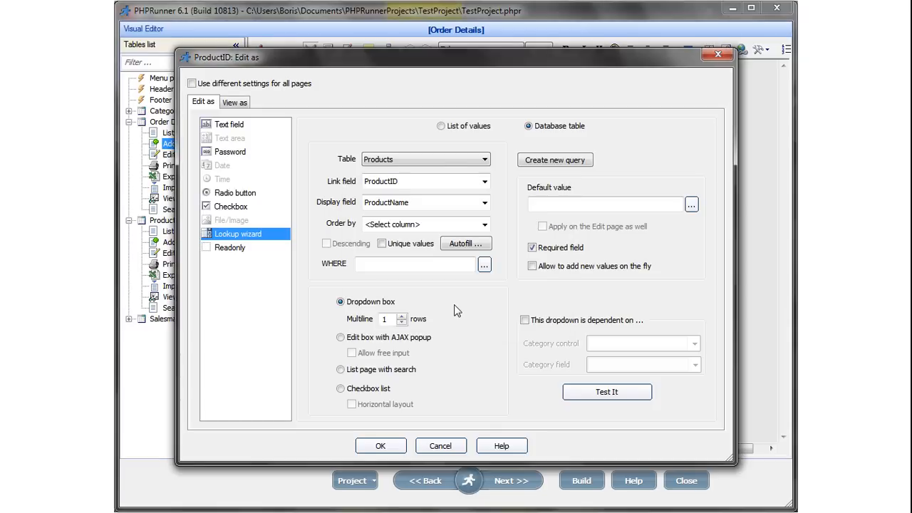
Set the display field to the custom expression ProductName + ' ' + cstr(UnitPrice).
click(484, 204)
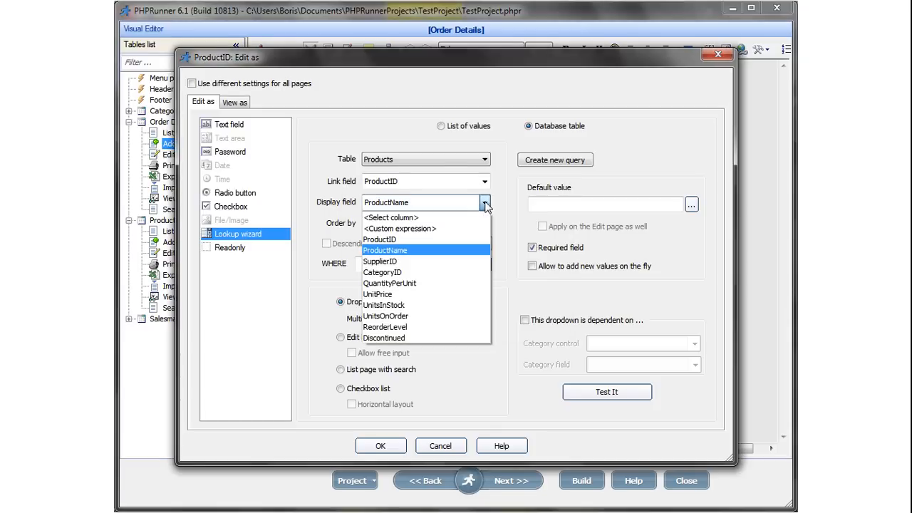
click(429, 230)
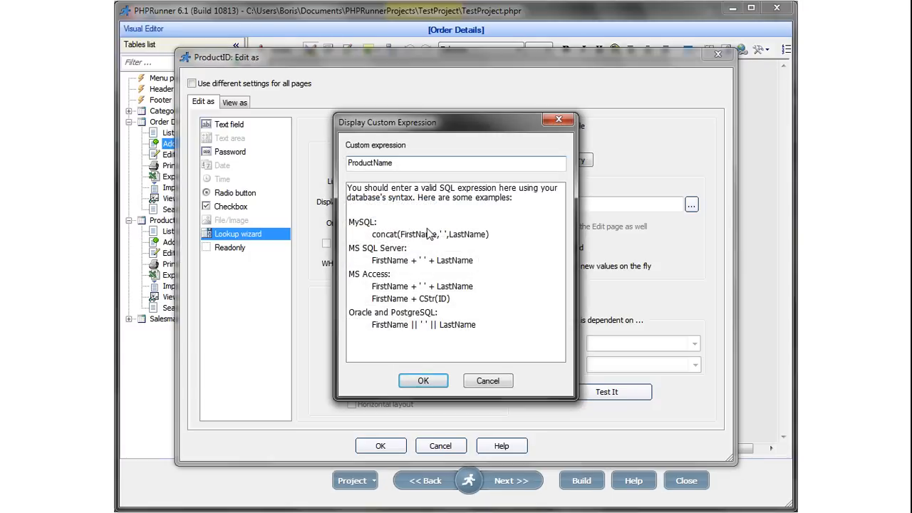
click(404, 162)
text(+ ' ' +)
text( Unit)
key(BackSpace)
key(BackSpace)
key(BackSpace)
key(BackSpace)
text(cstr(UnitPrice))
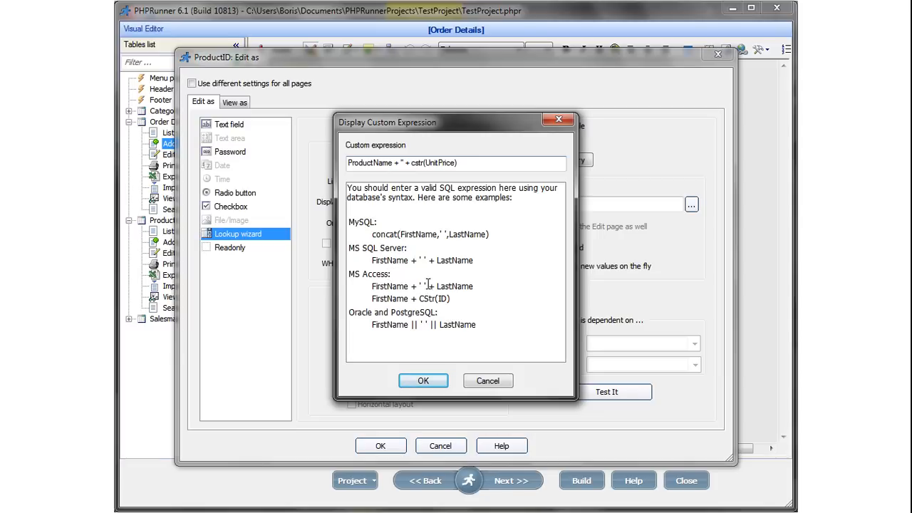
click(403, 163)
click(424, 381)
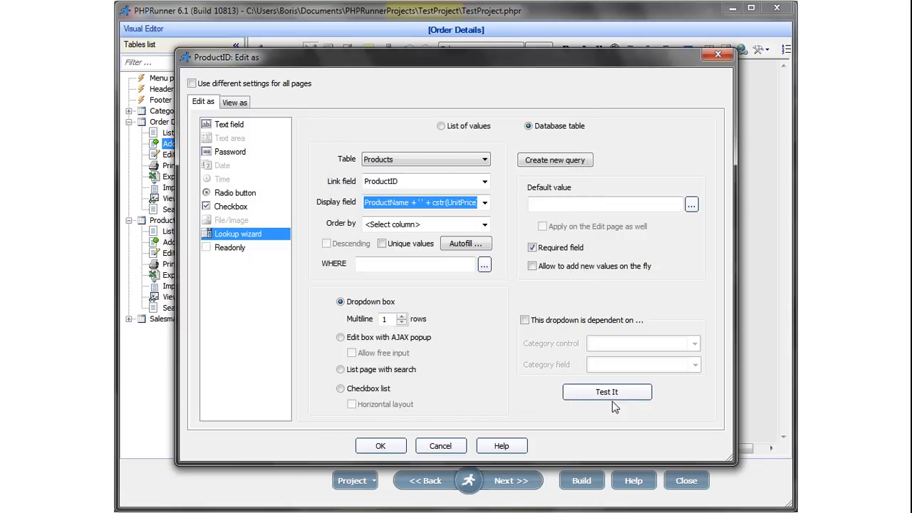
Preview the ProductID lookup's product choices in a lookup test, then close the test.
click(607, 393)
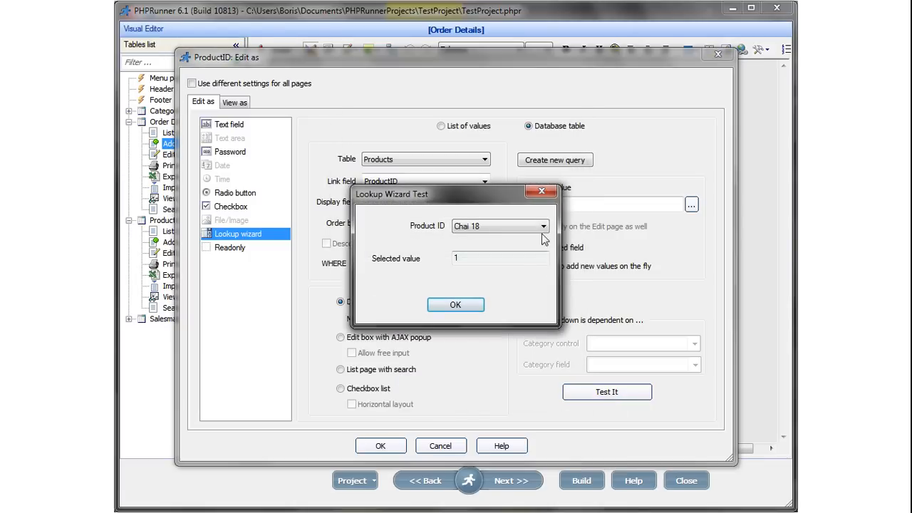
click(544, 227)
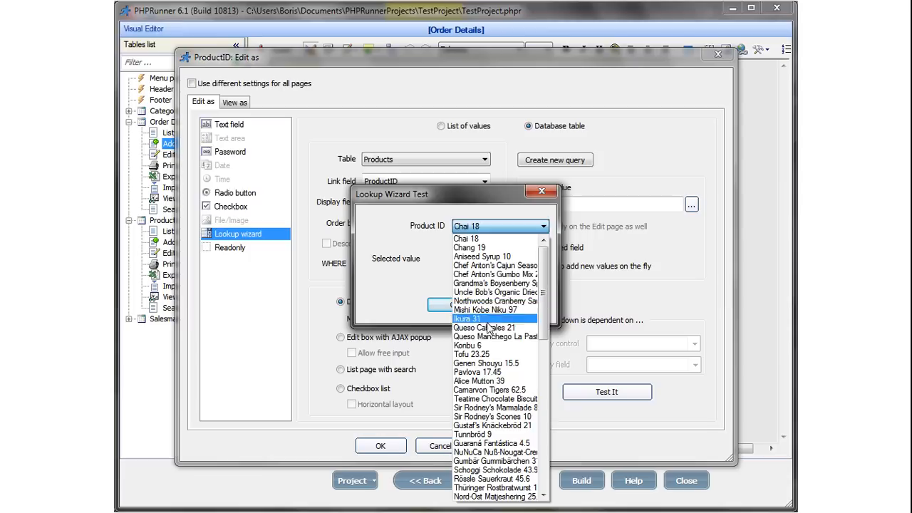
click(431, 251)
click(458, 306)
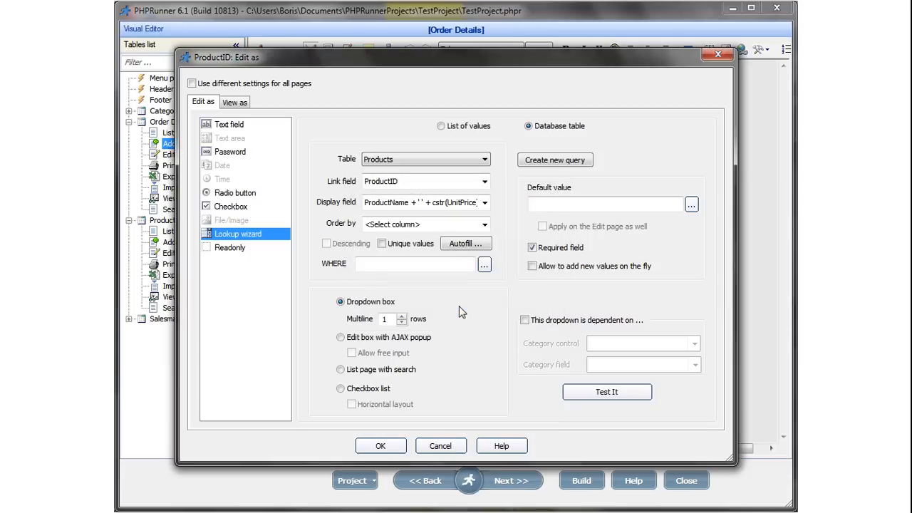
Set the ProductID display field back to ProductName, build the project, and return to Firefox.
click(485, 204)
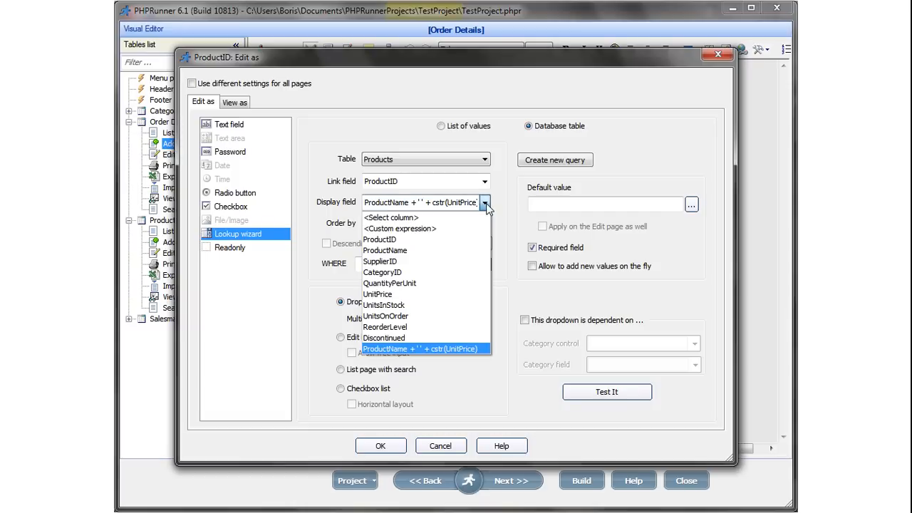
click(417, 251)
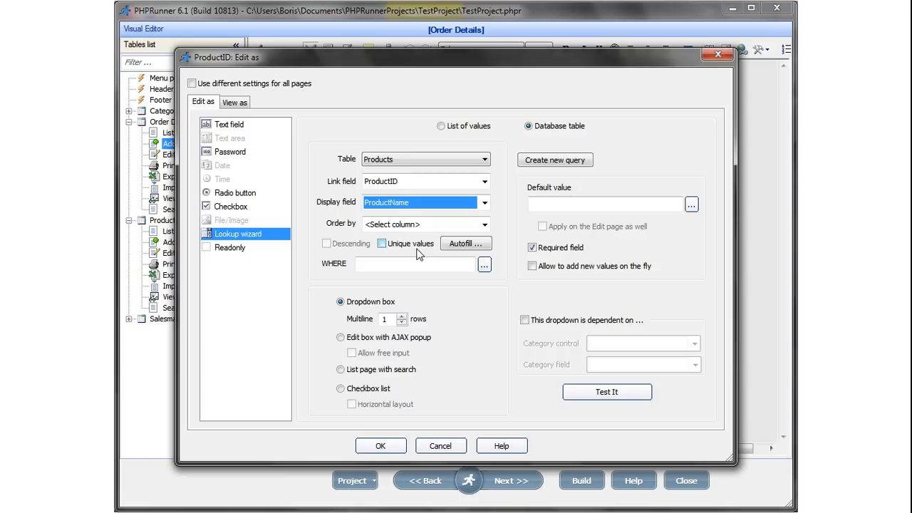
click(380, 446)
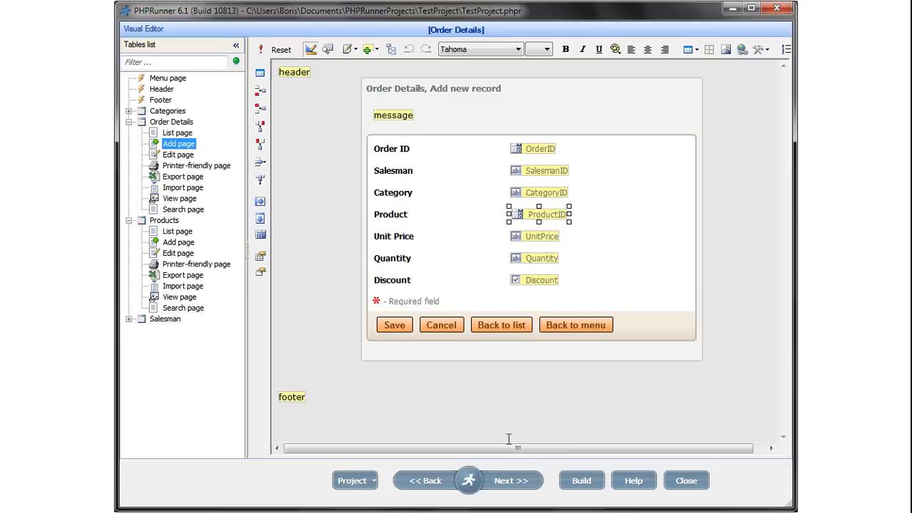
click(577, 473)
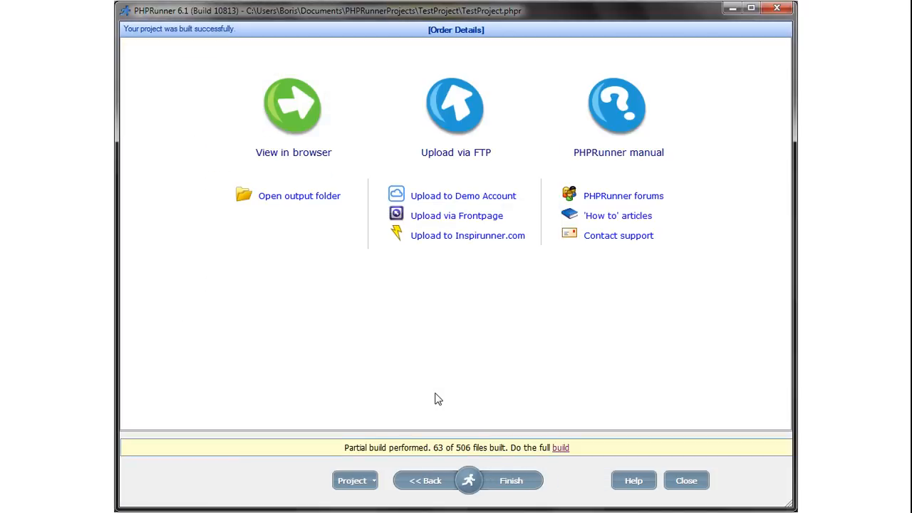
key(alt+Tab)
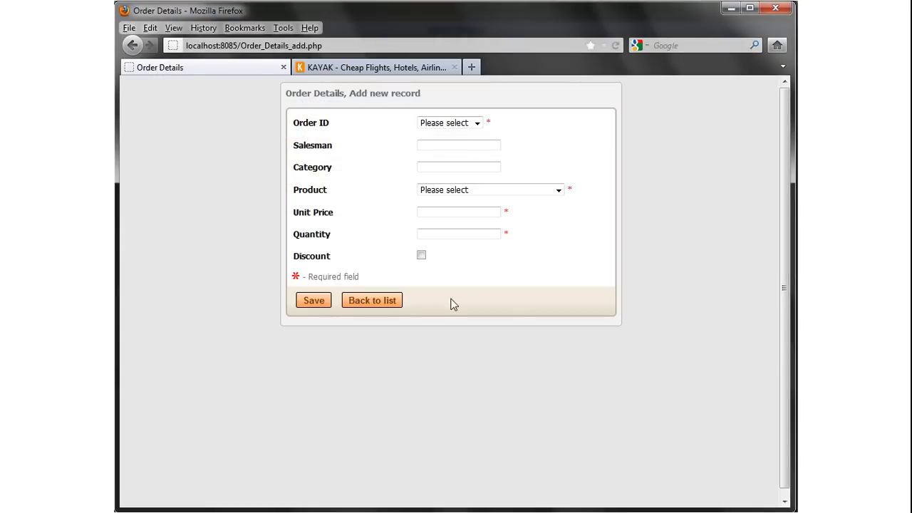
Browse the Product choices, then pick order 10249 and enter 1 for Salesman and Category.
click(560, 191)
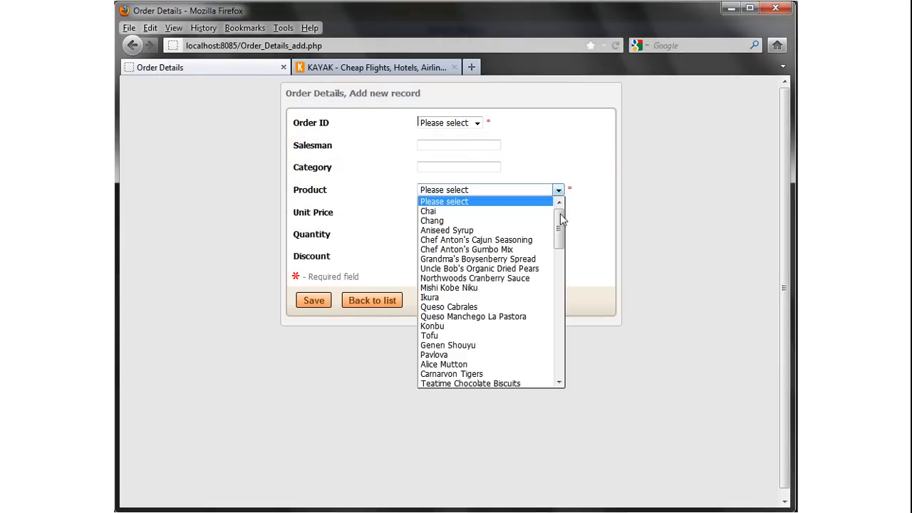
drag(560, 214, 564, 168)
click(560, 155)
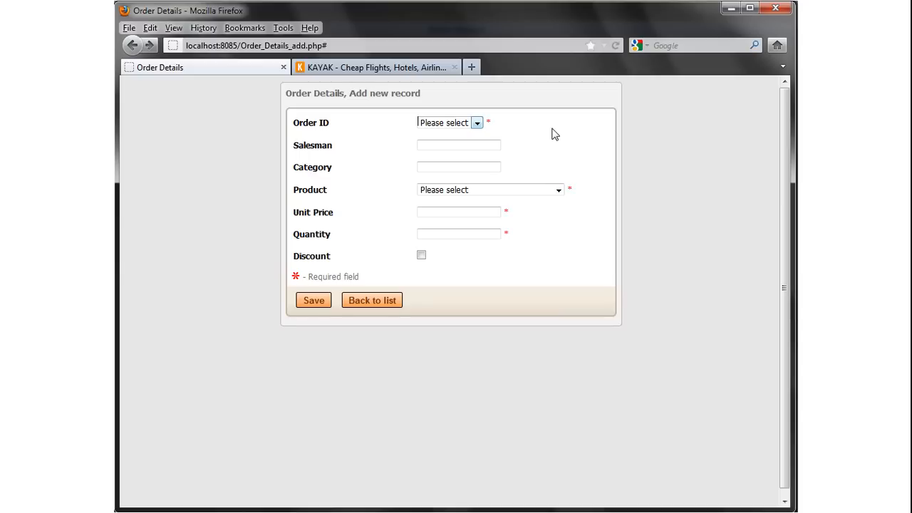
click(476, 125)
click(452, 154)
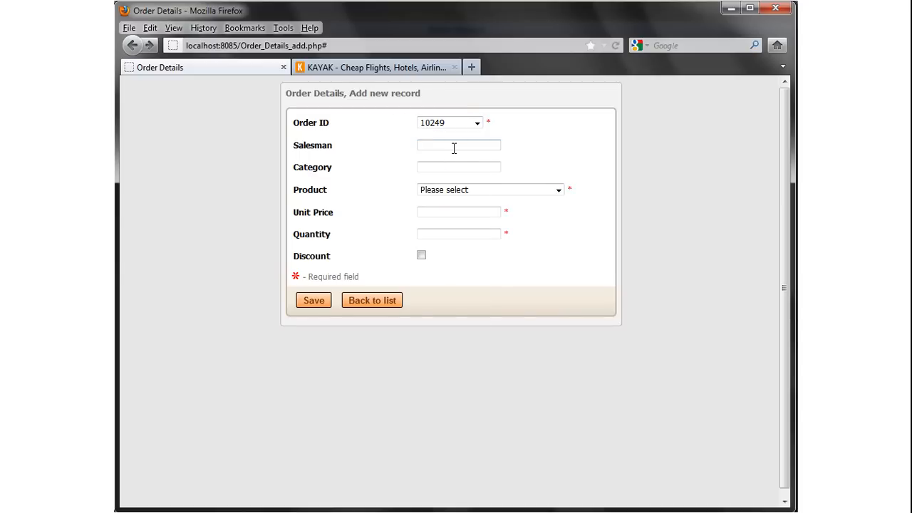
text(1)
key(Tab)
text(1)
key(Tab)
Choose Chai at unit price 7.99, quantity 3, save the record, and switch to Access.
click(559, 191)
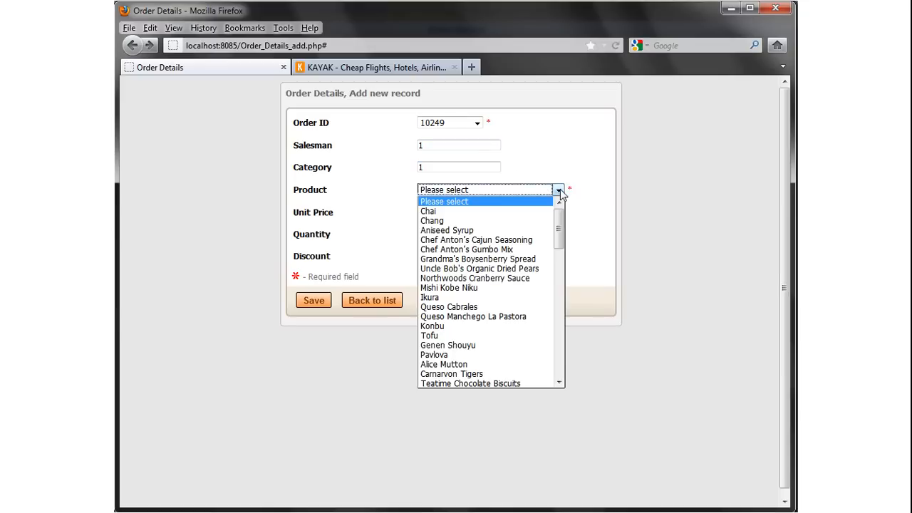
click(487, 210)
click(453, 212)
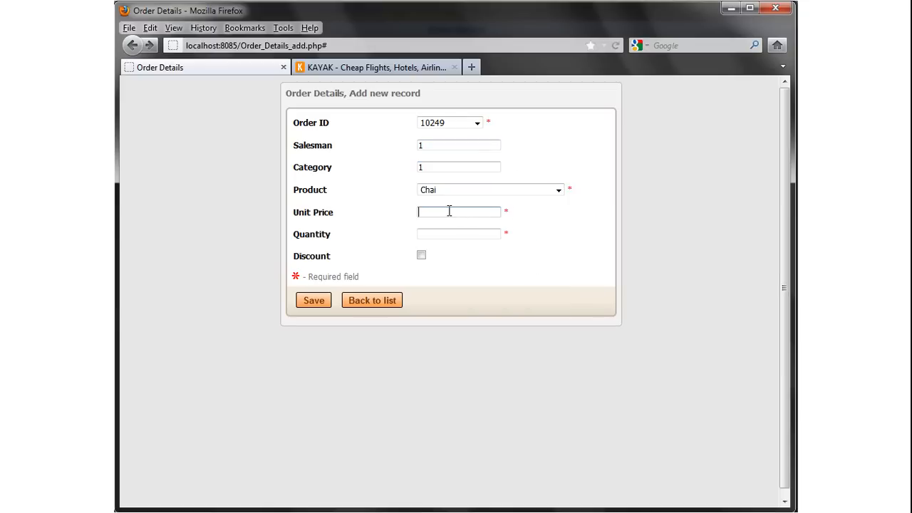
text(7.99)
click(458, 234)
text(3)
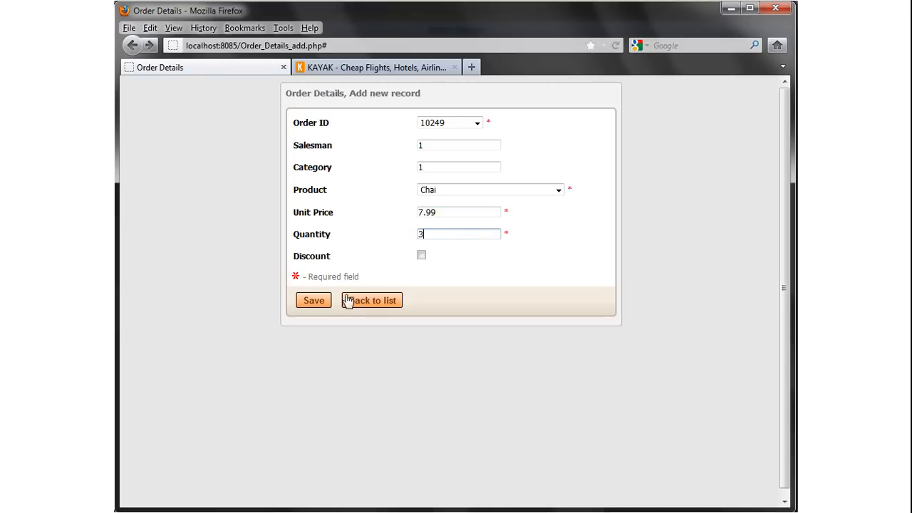
click(314, 304)
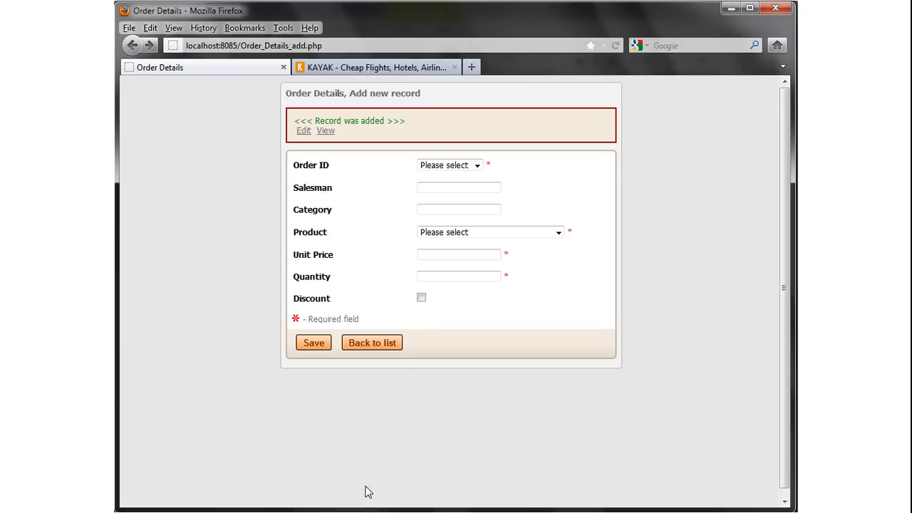
click(342, 512)
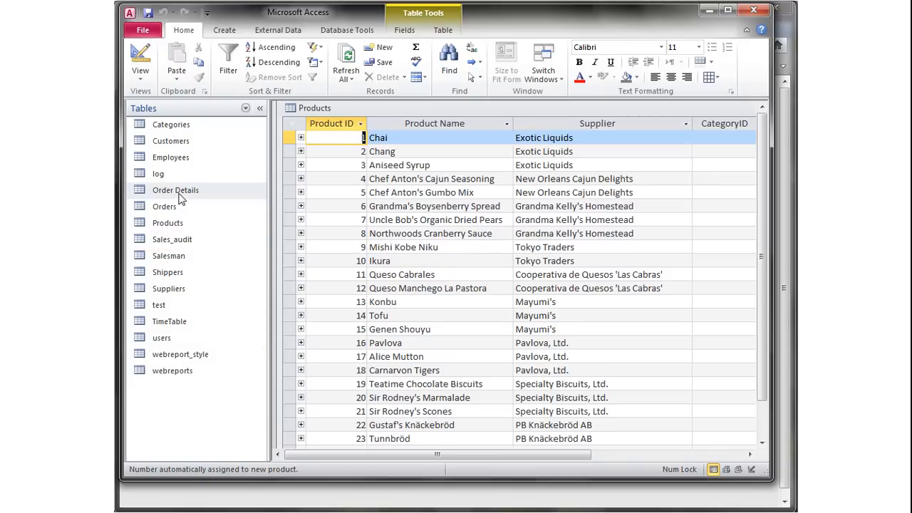
Open the Order Details table and inspect record 10249's ProductID and unit price.
right_click(179, 196)
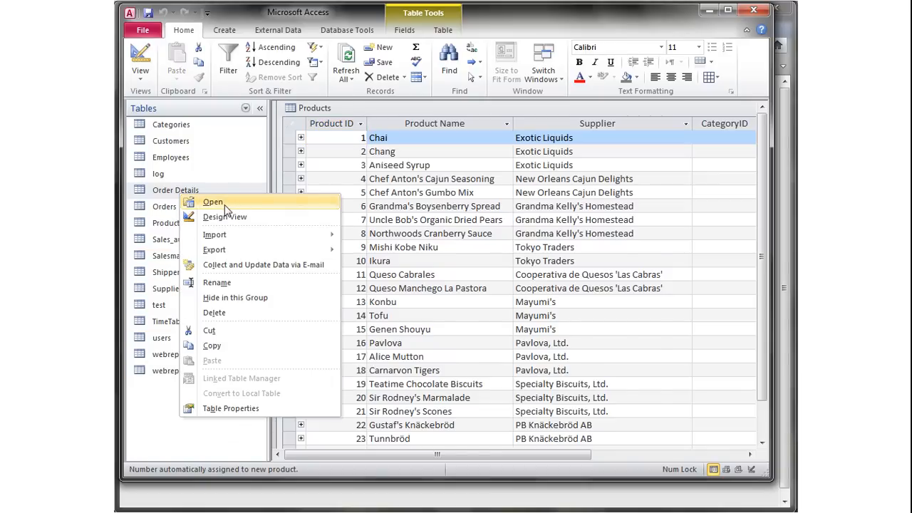
click(214, 203)
drag(408, 204, 372, 127)
click(301, 211)
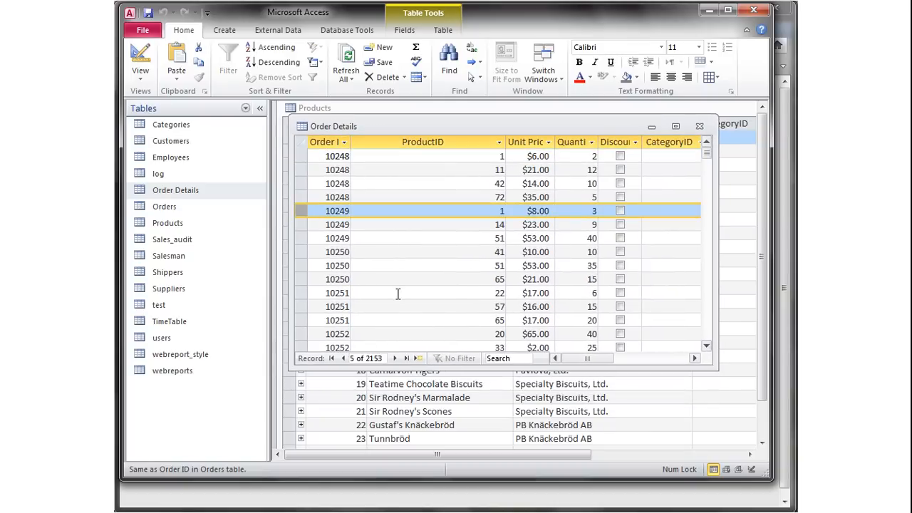
click(499, 211)
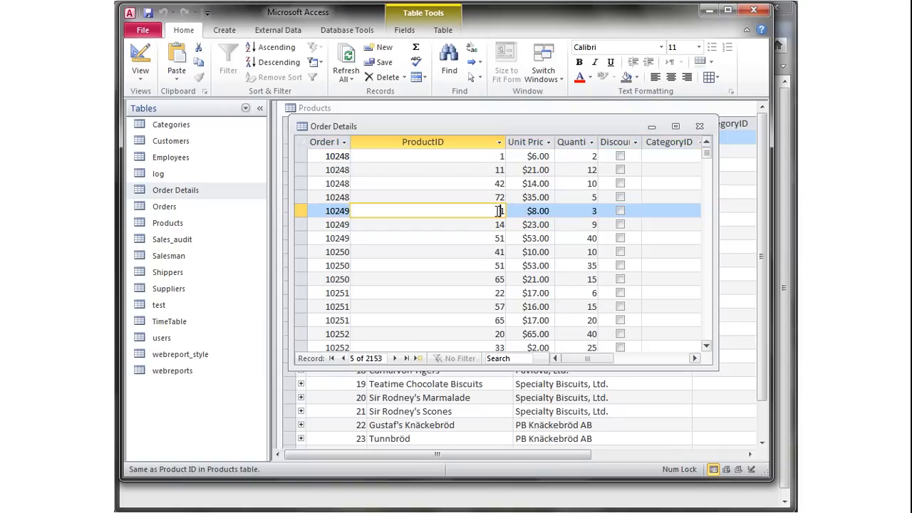
drag(367, 127, 396, 207)
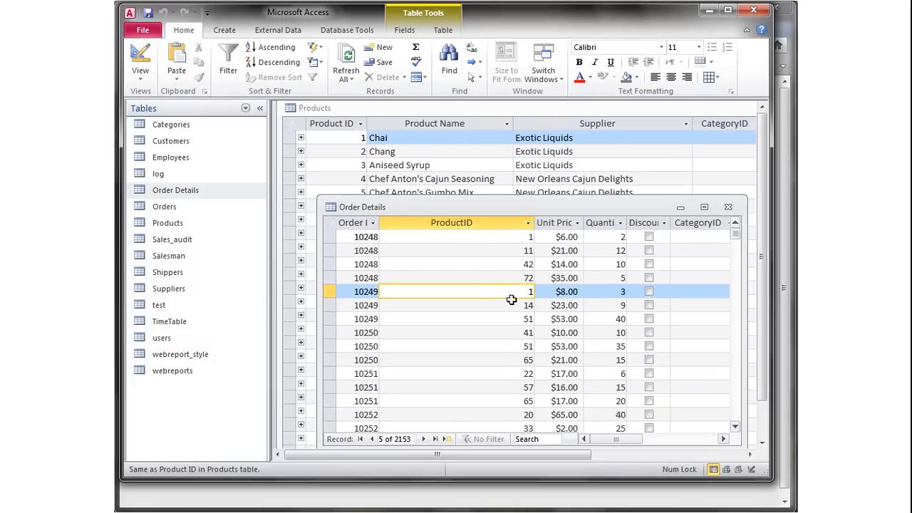
click(572, 290)
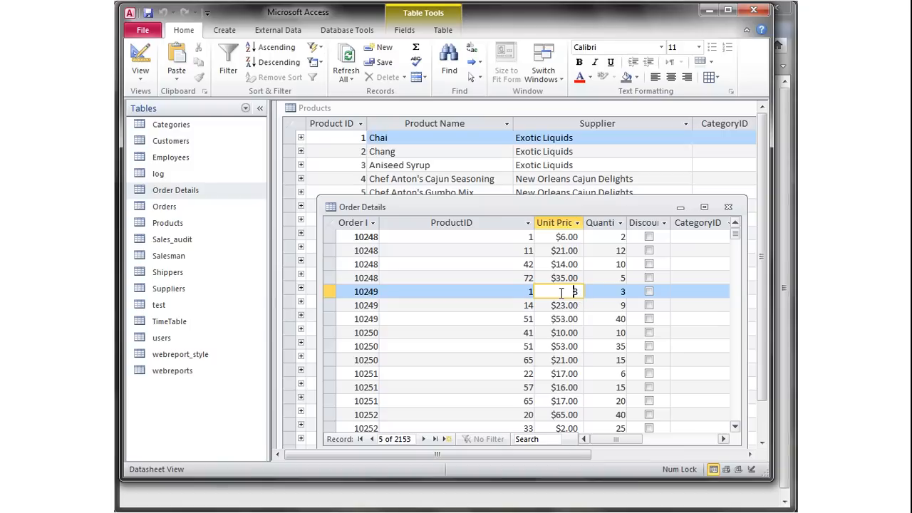
click(606, 294)
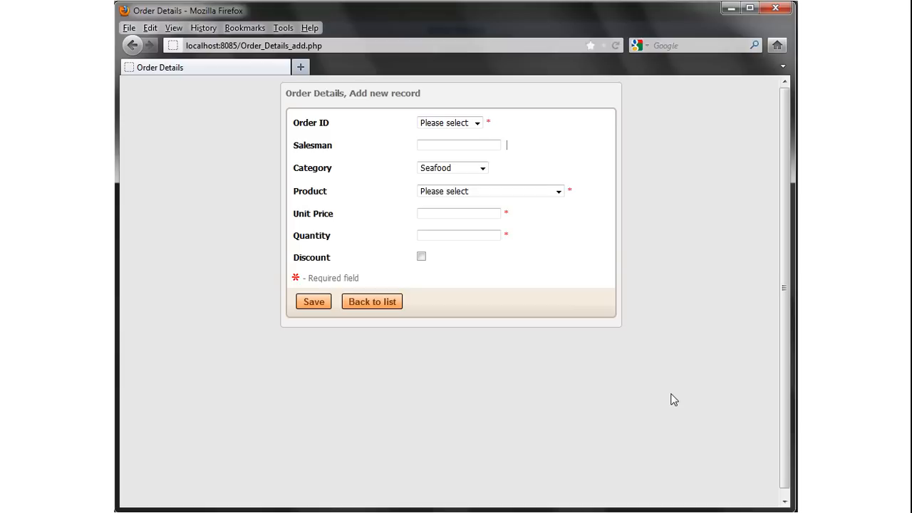
Set Category to Beverages and check which products the Product dropdown offers.
click(482, 170)
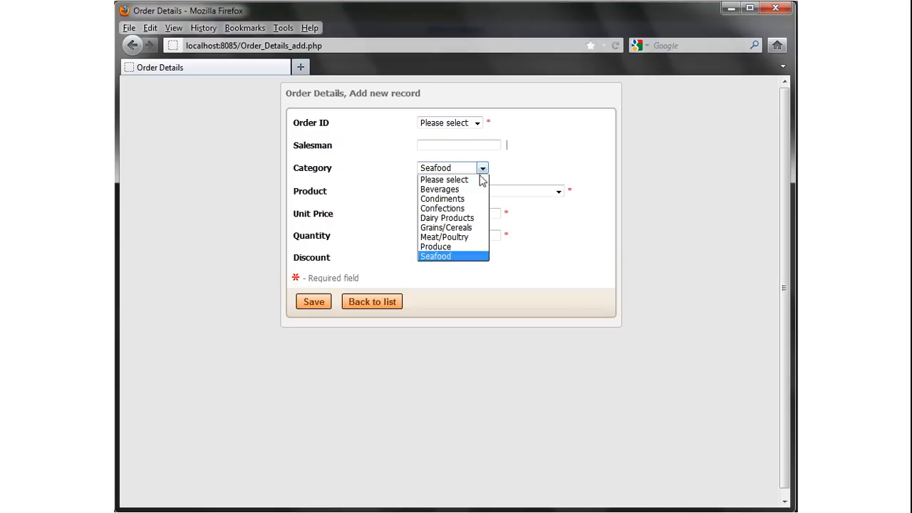
click(471, 189)
click(531, 193)
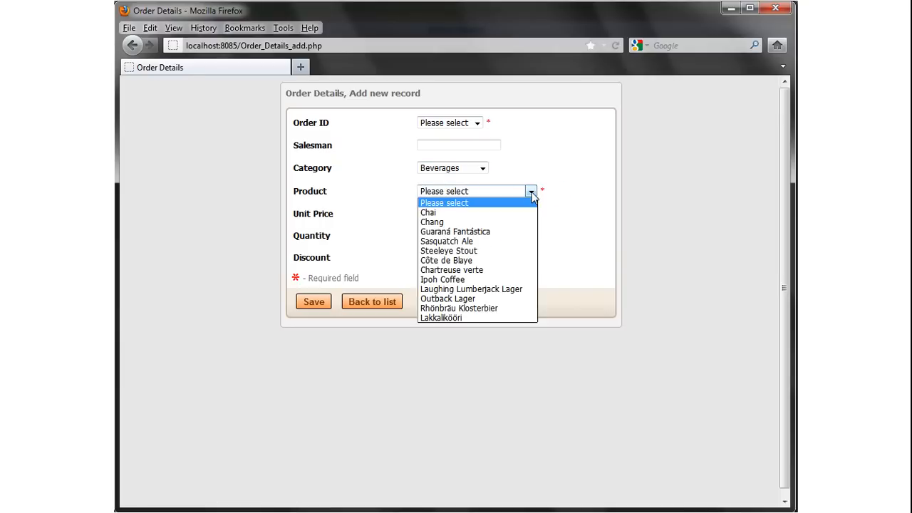
click(529, 189)
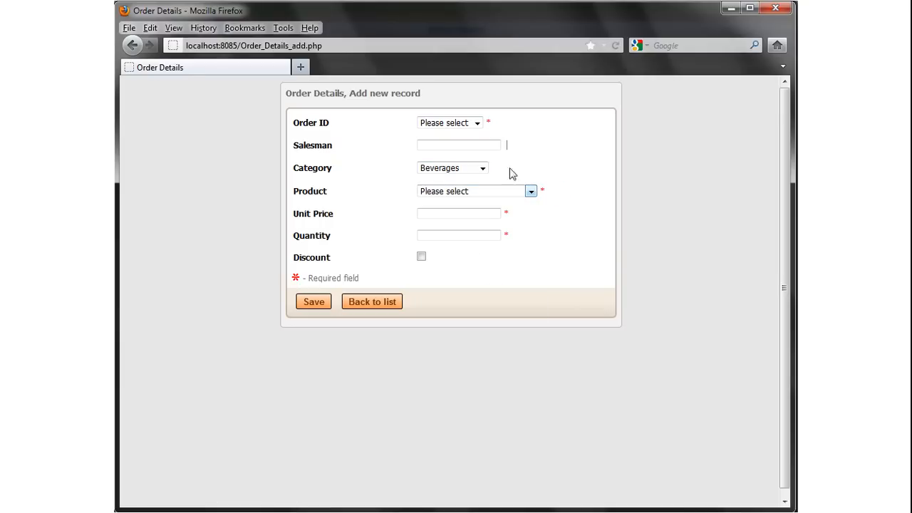
Switch Category to Seafood, check the Product list unselected, then go to Access.
click(483, 170)
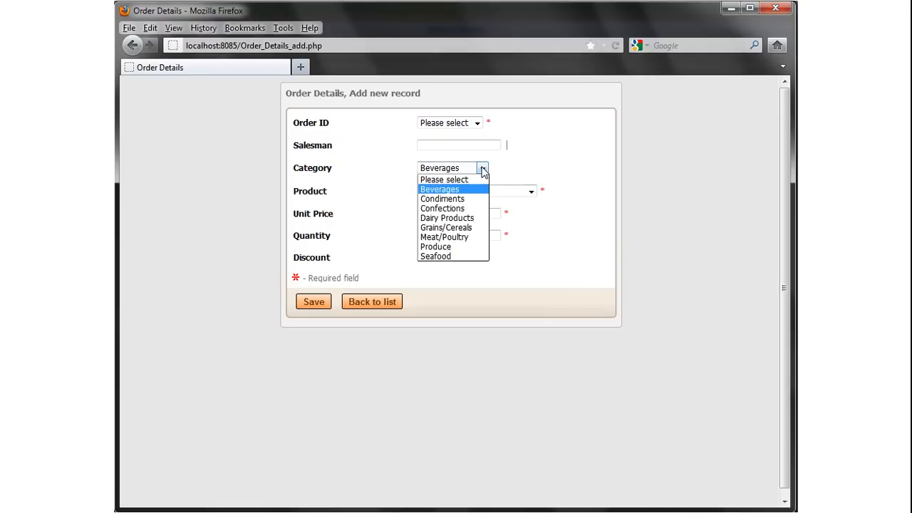
click(456, 256)
click(558, 191)
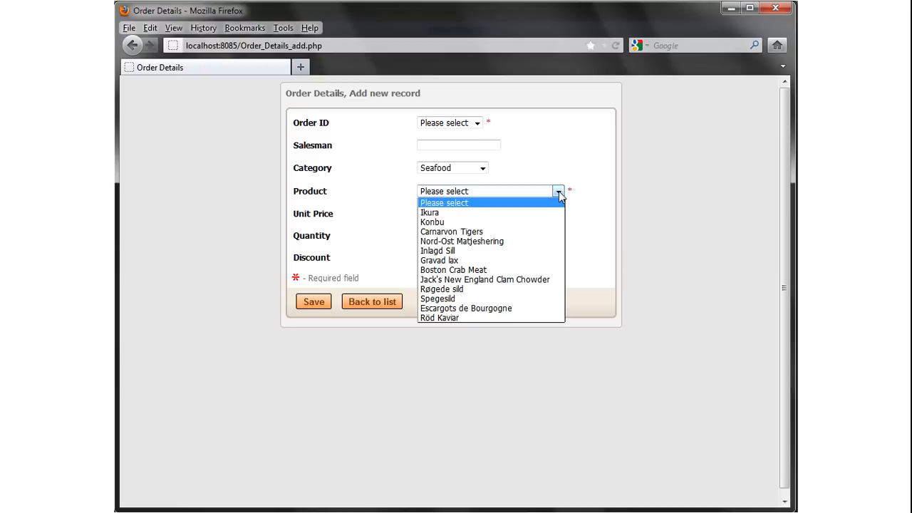
click(558, 147)
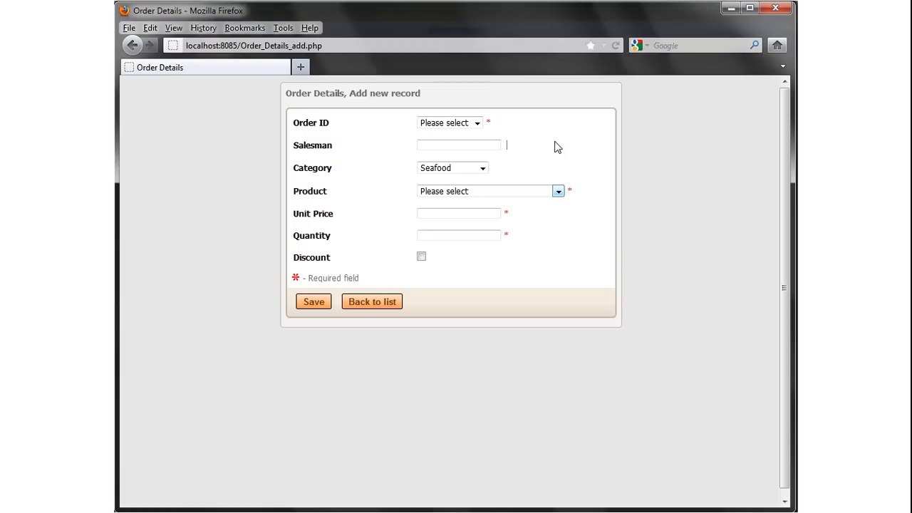
key(alt+Tab)
key(alt+Tab)
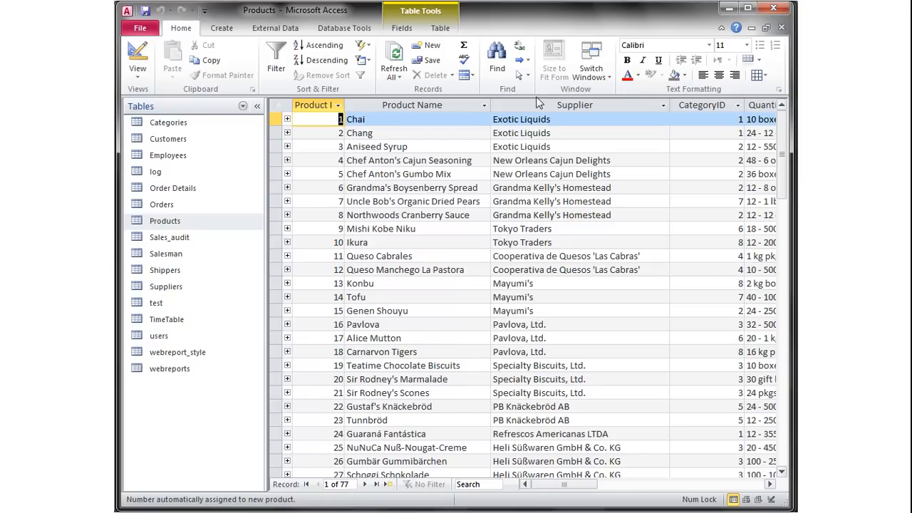
Read the Products table's CategoryID and Product ID column descriptions, then return to PHPRunner.
click(702, 105)
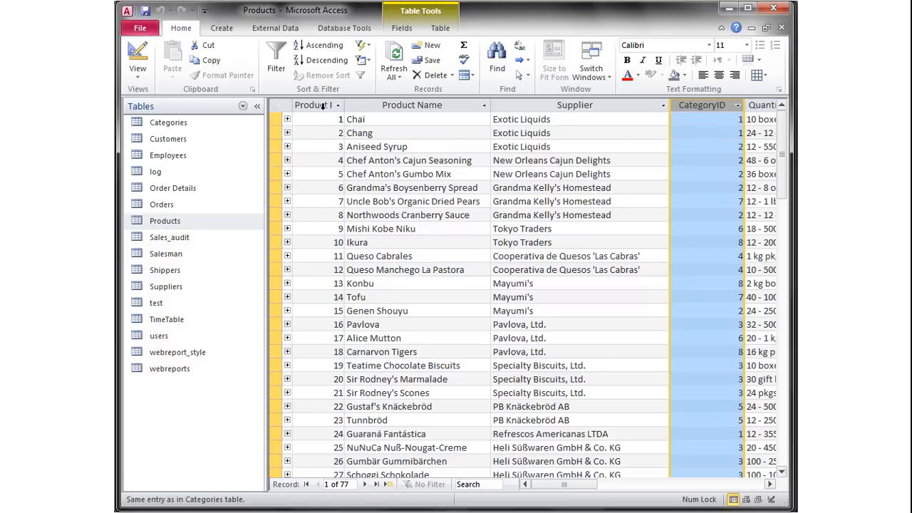
click(324, 105)
click(713, 105)
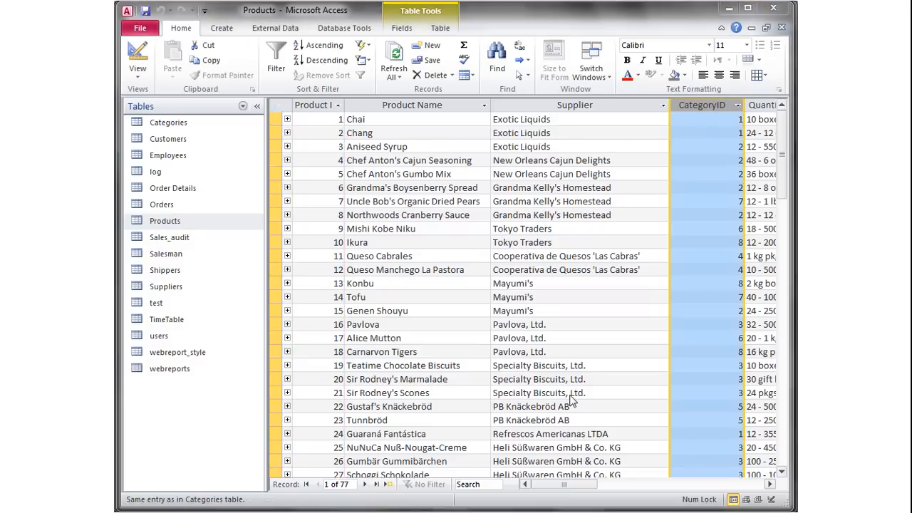
key(alt+Tab)
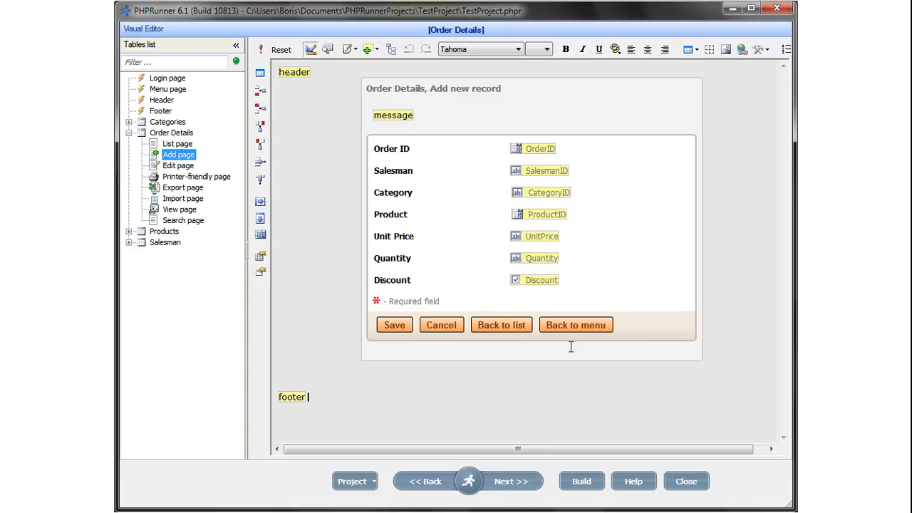
Make CategoryID a lookup on Categories, linked by CategoryID and displaying CategoryName.
click(546, 200)
click(559, 214)
double_click(547, 193)
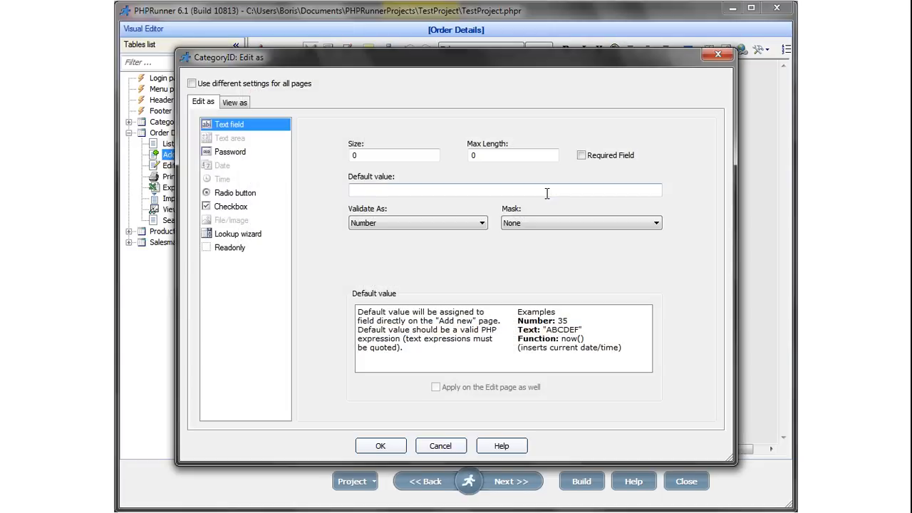
click(244, 235)
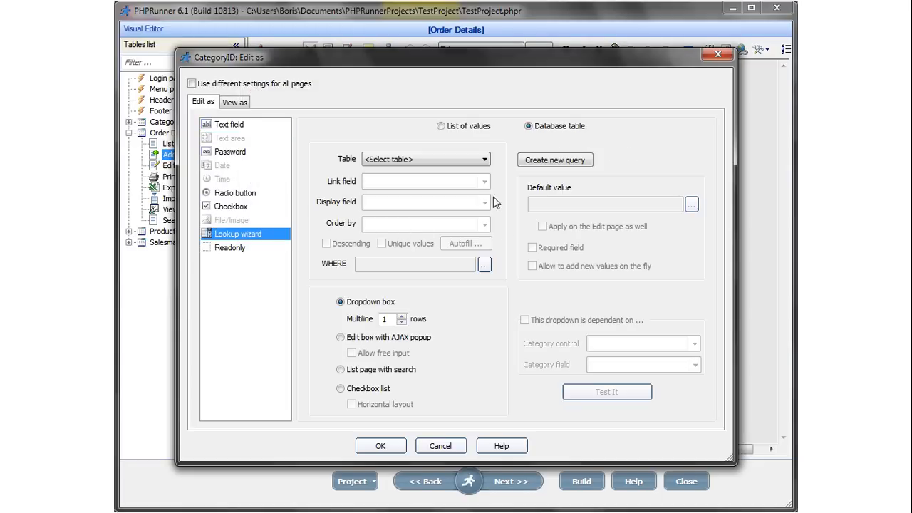
click(485, 161)
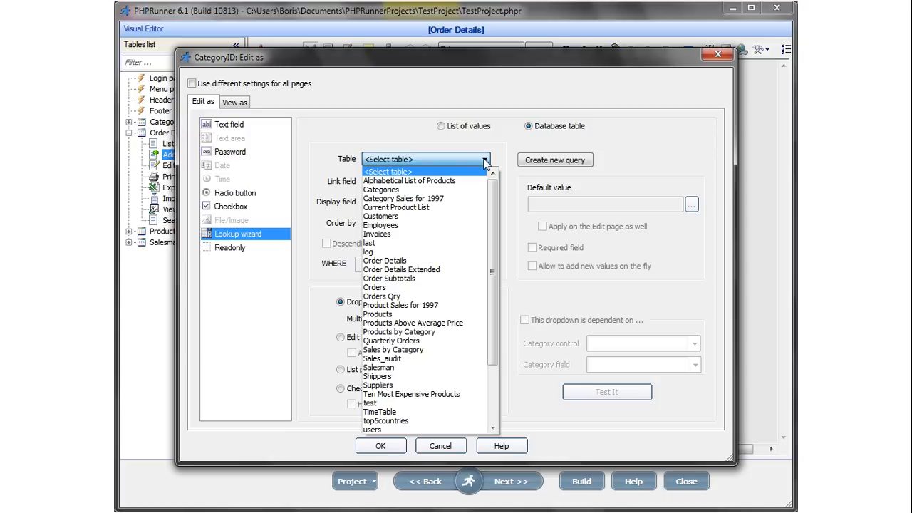
click(417, 190)
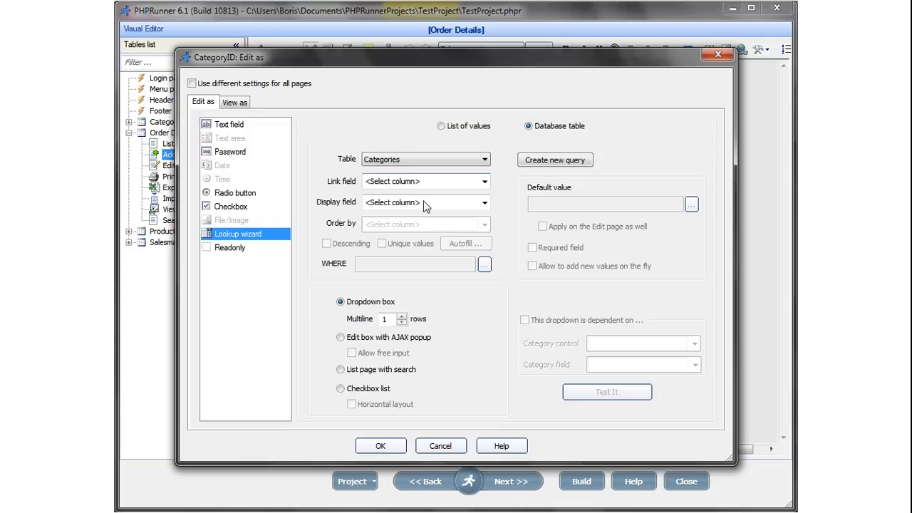
click(485, 182)
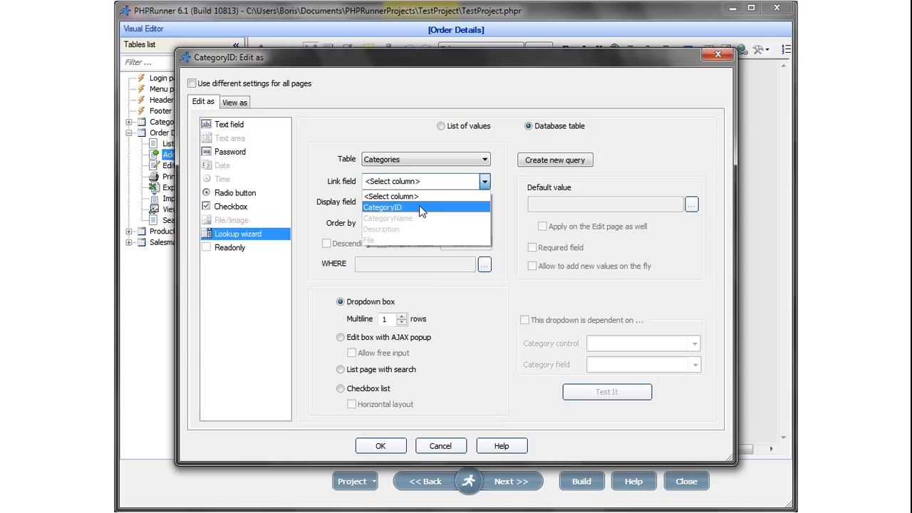
click(422, 207)
click(485, 203)
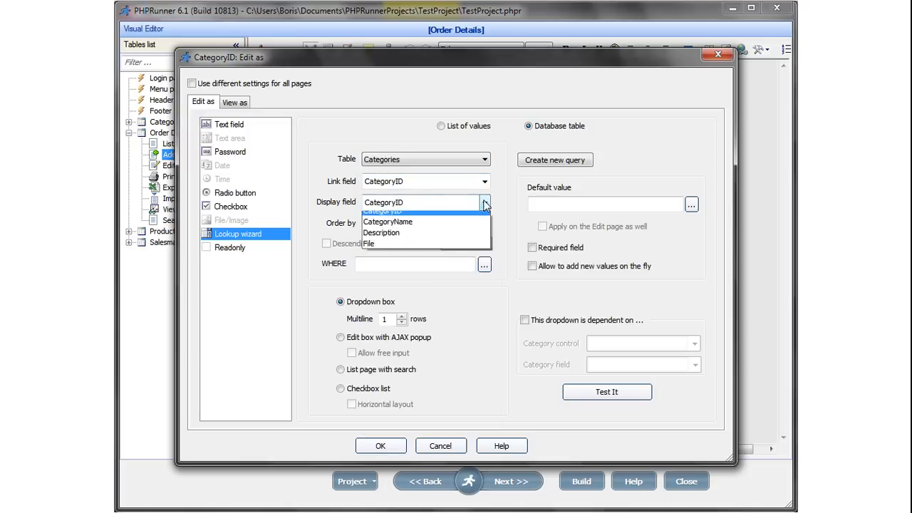
click(413, 250)
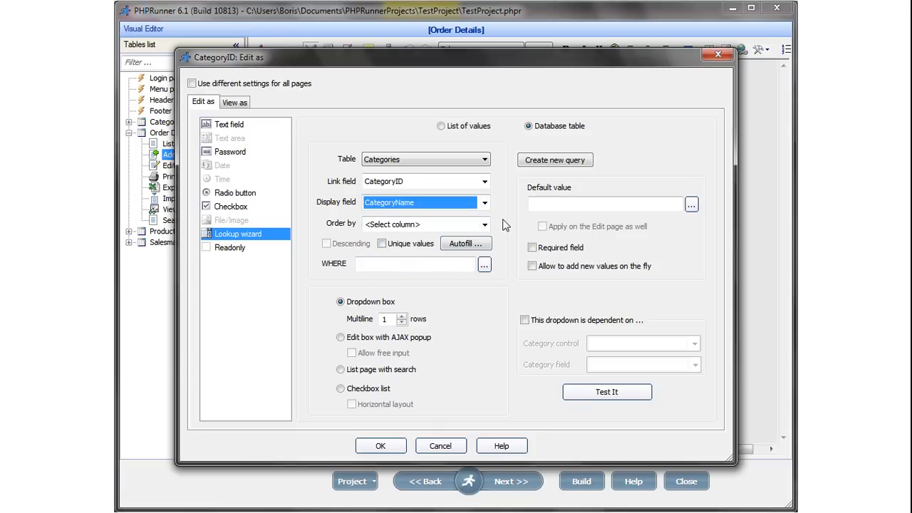
Test the category lookup's choices, then save the CategoryID lookup settings.
click(606, 393)
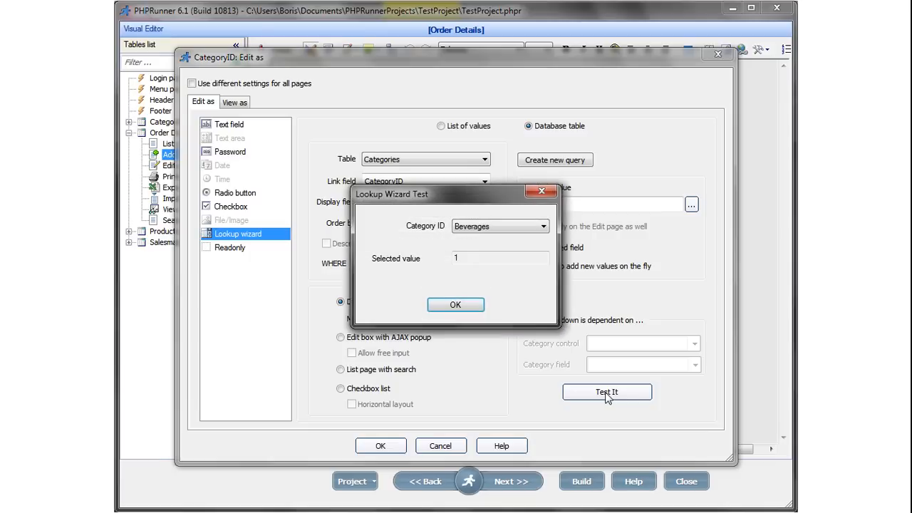
click(544, 227)
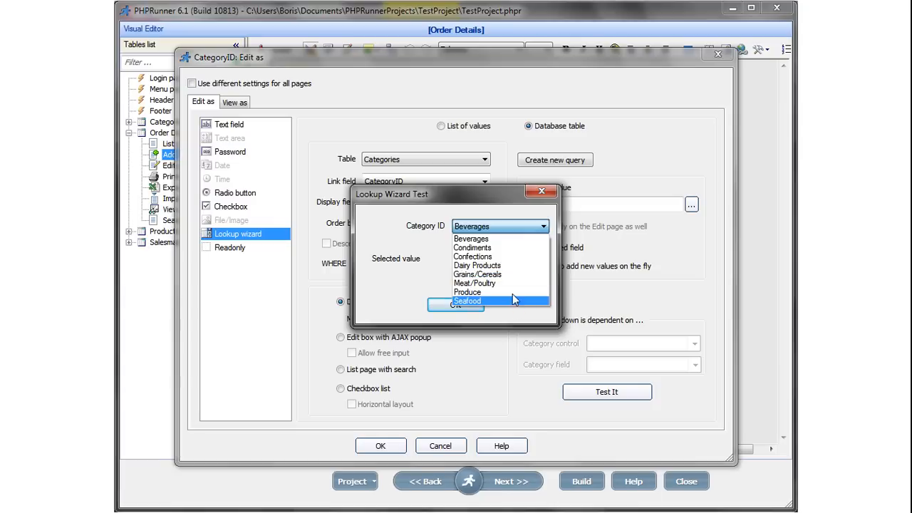
click(452, 312)
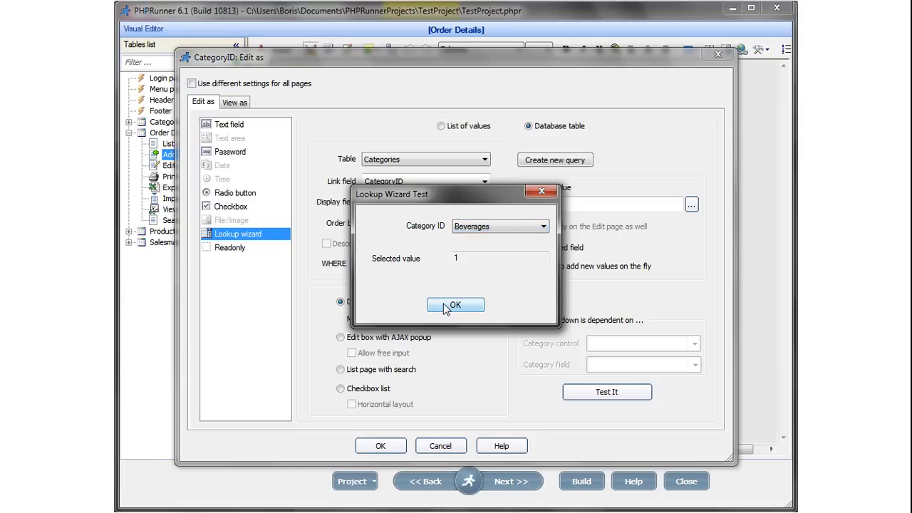
click(452, 305)
click(376, 444)
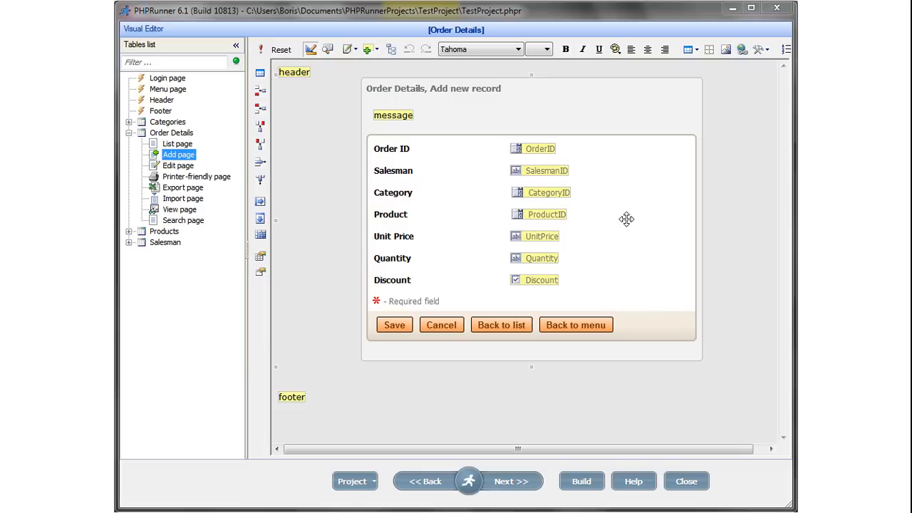
Make ProductID's dropdown dependent on the CategoryID control, filtering by the Products CategoryID field.
click(542, 214)
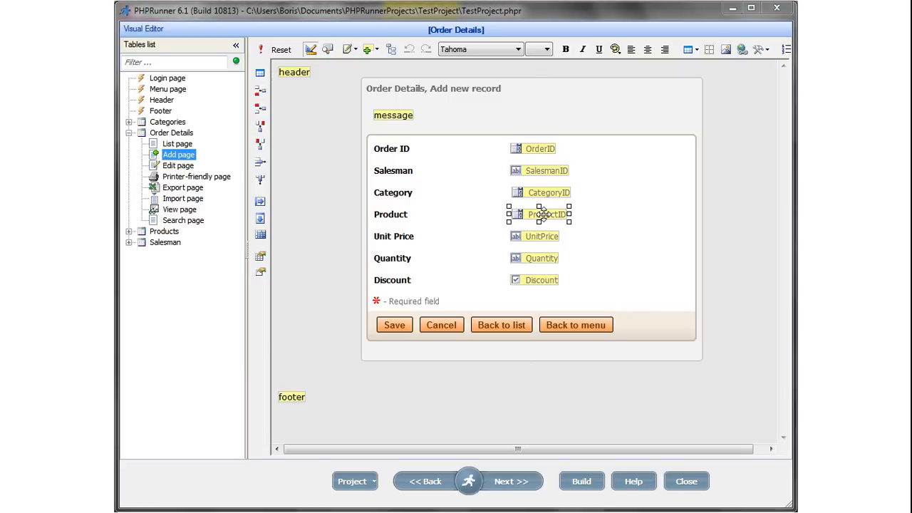
double_click(541, 213)
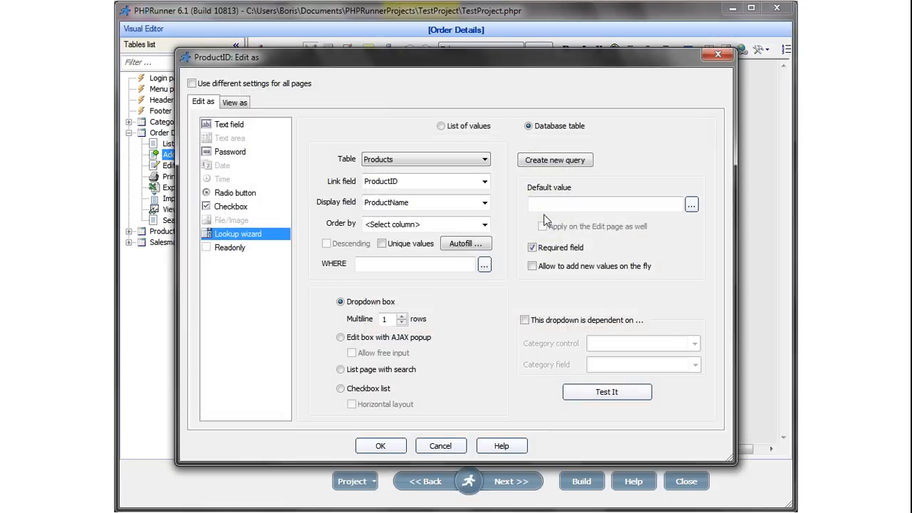
click(525, 321)
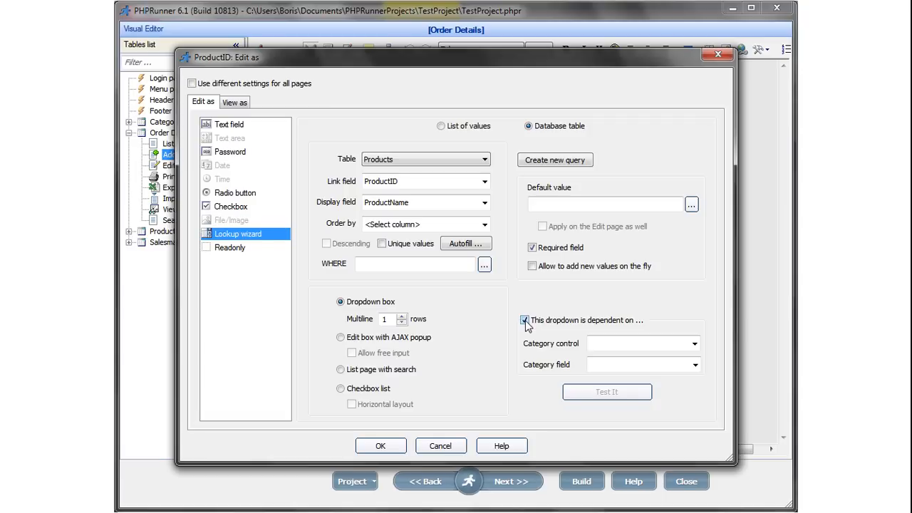
click(694, 344)
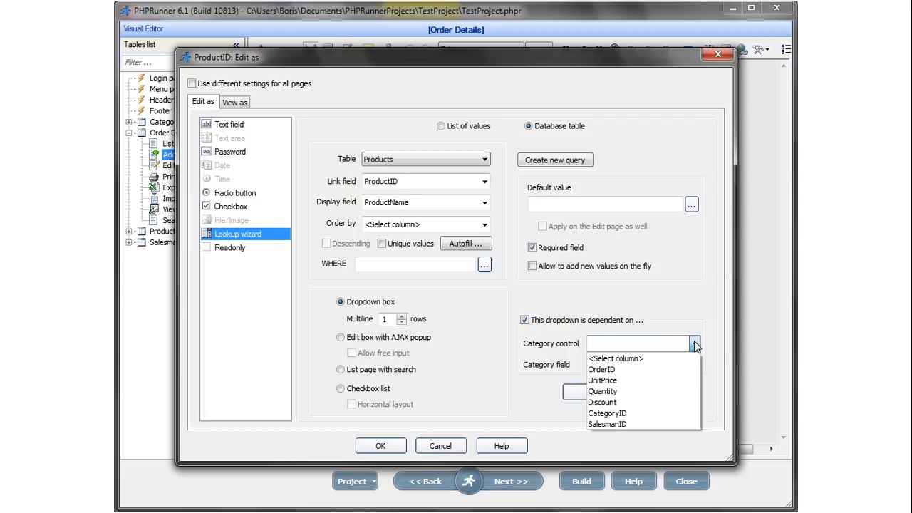
click(624, 414)
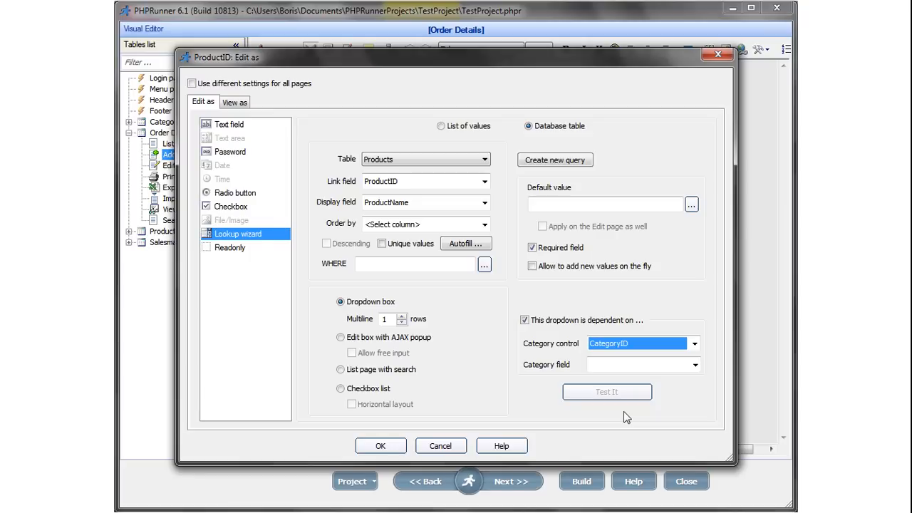
click(663, 365)
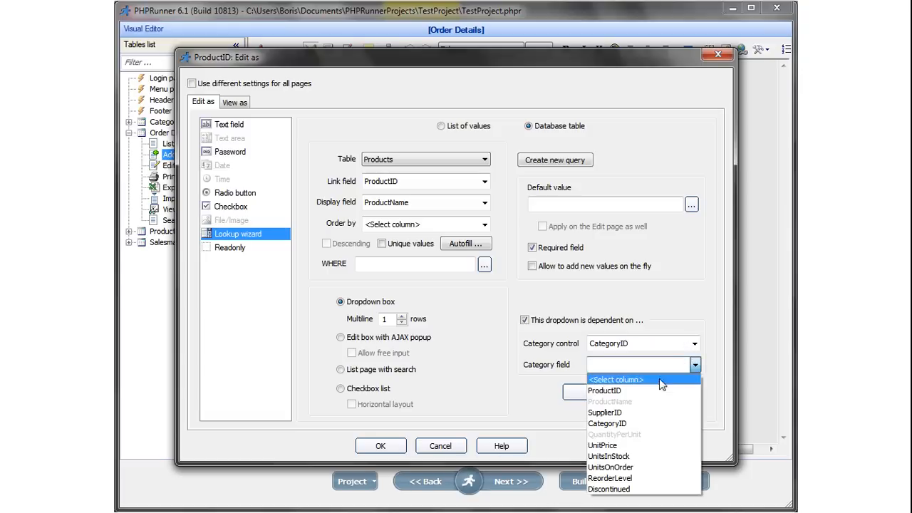
click(620, 423)
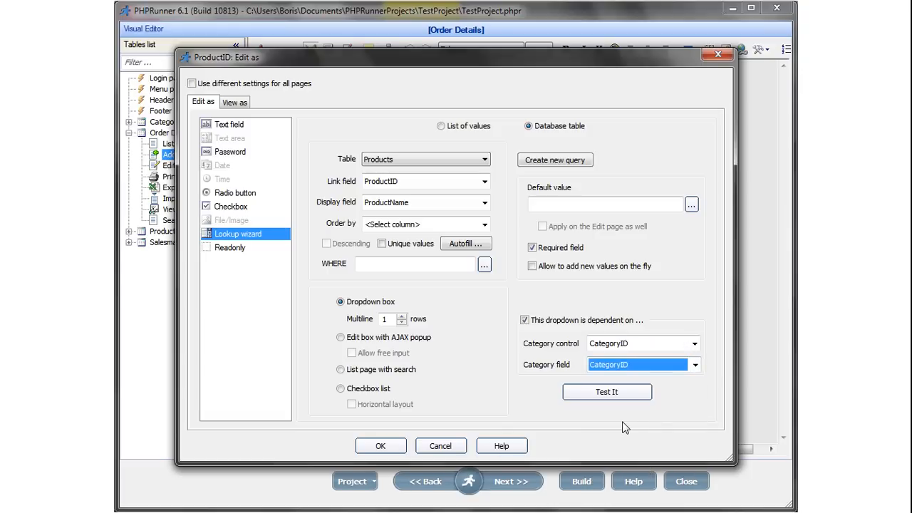
click(610, 393)
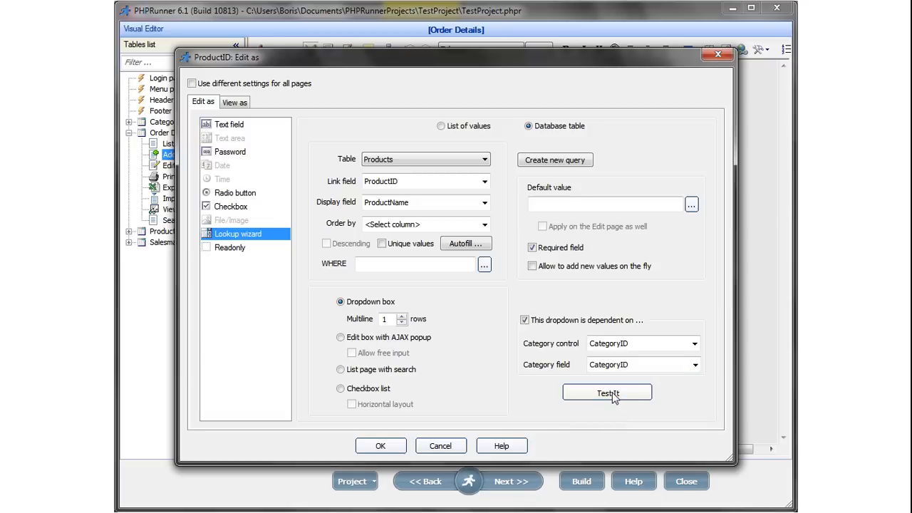
Test the dependent lookup with Produce, then Dairy Products yielding Queso Cabrales, and save.
click(543, 226)
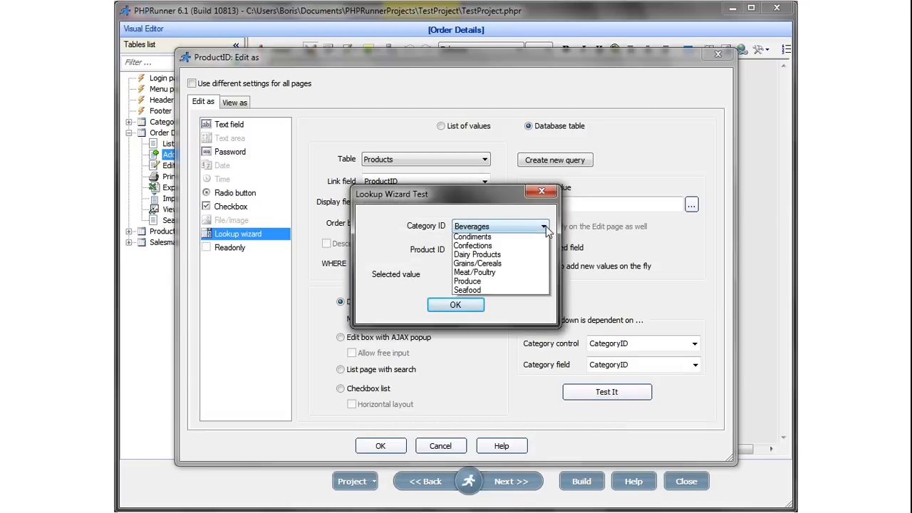
click(505, 290)
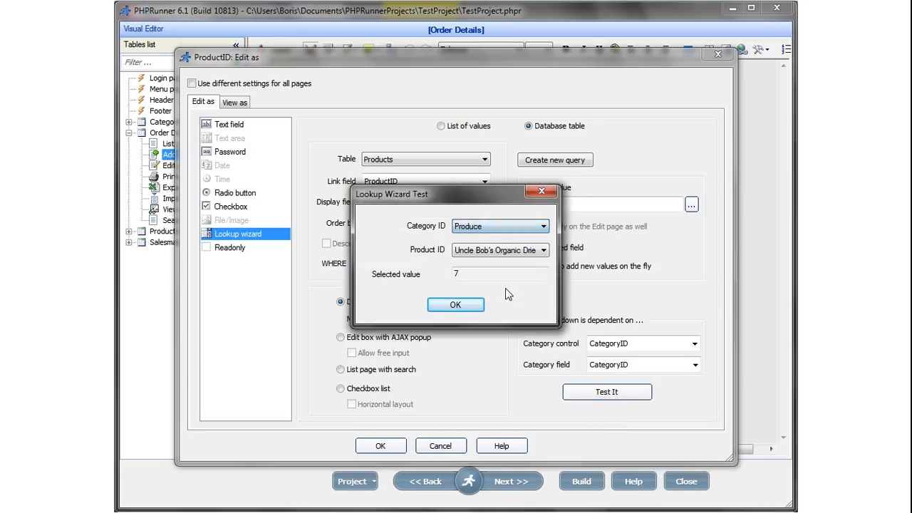
click(545, 251)
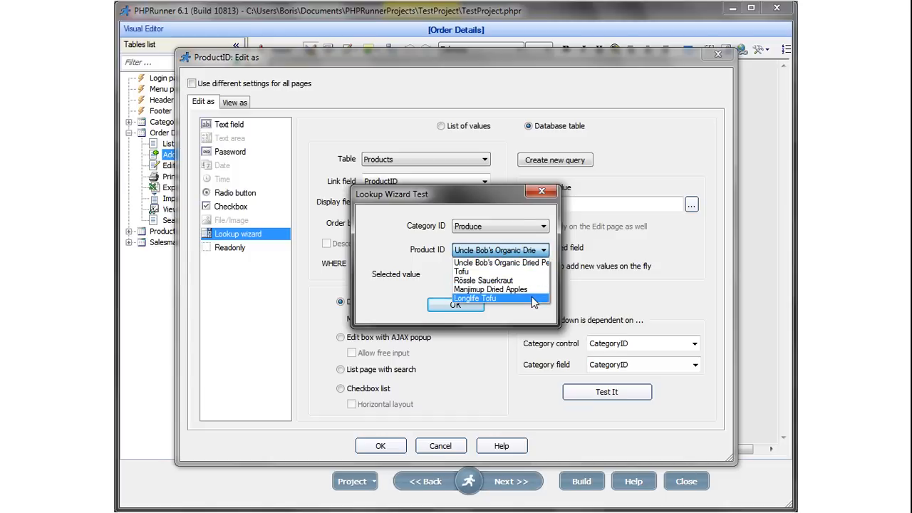
click(545, 228)
click(545, 227)
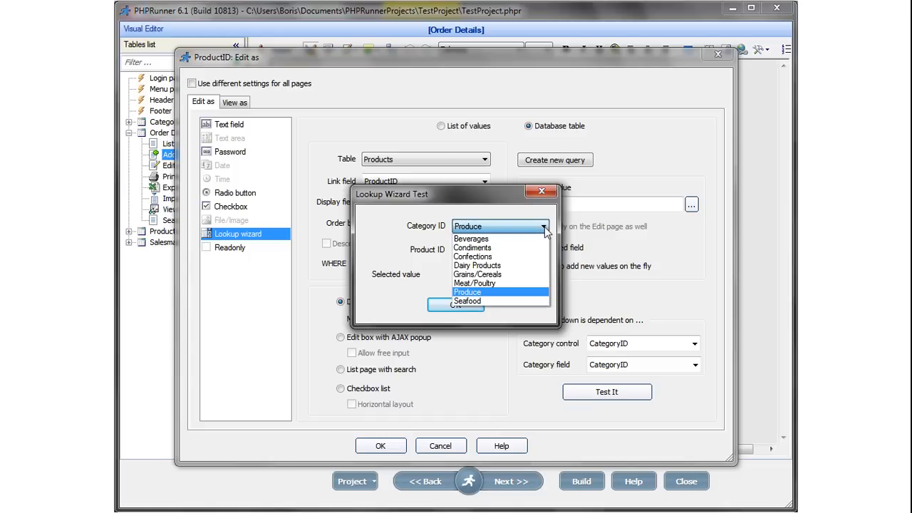
click(513, 265)
click(544, 251)
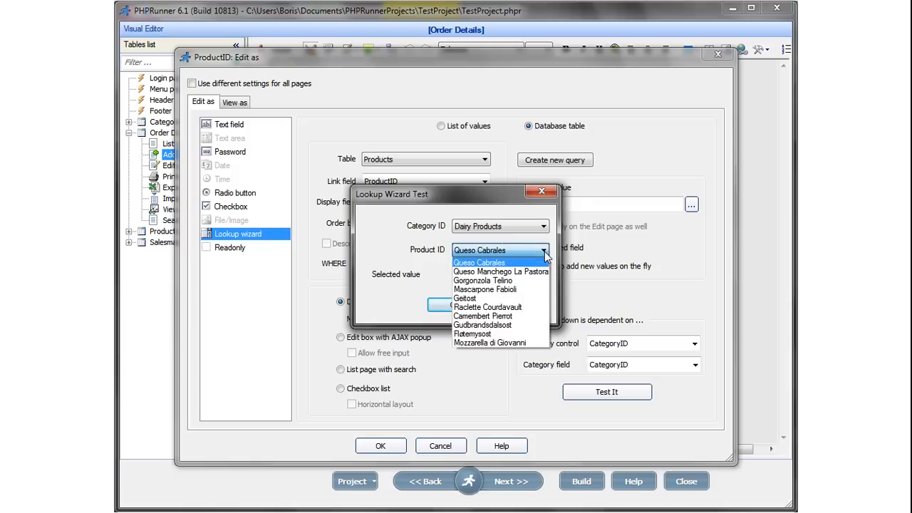
click(509, 210)
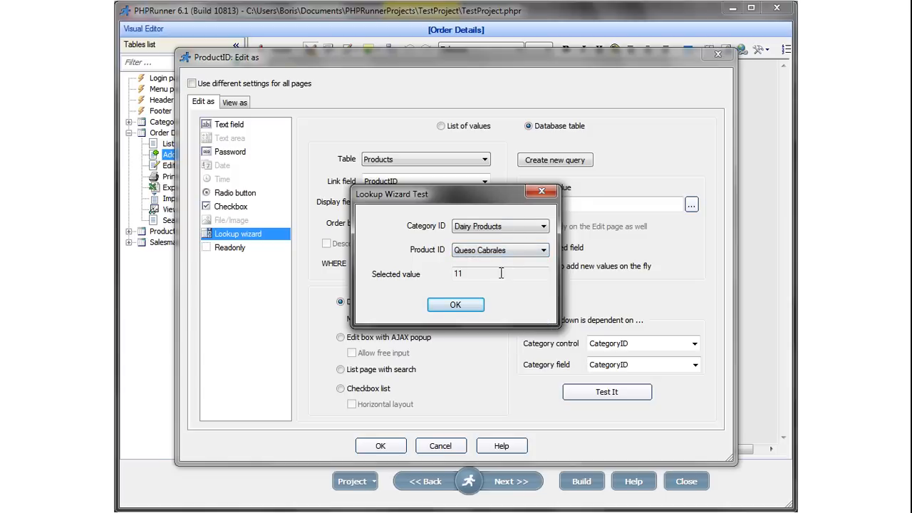
click(455, 305)
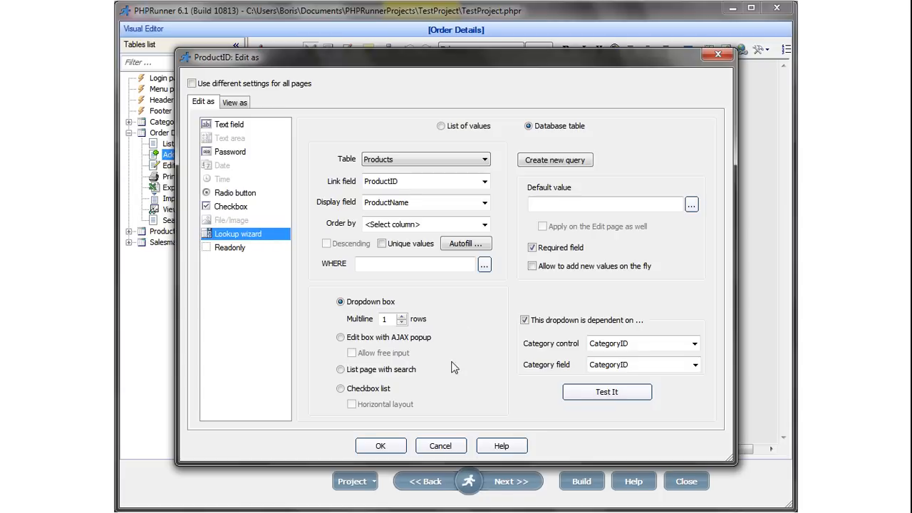
click(378, 445)
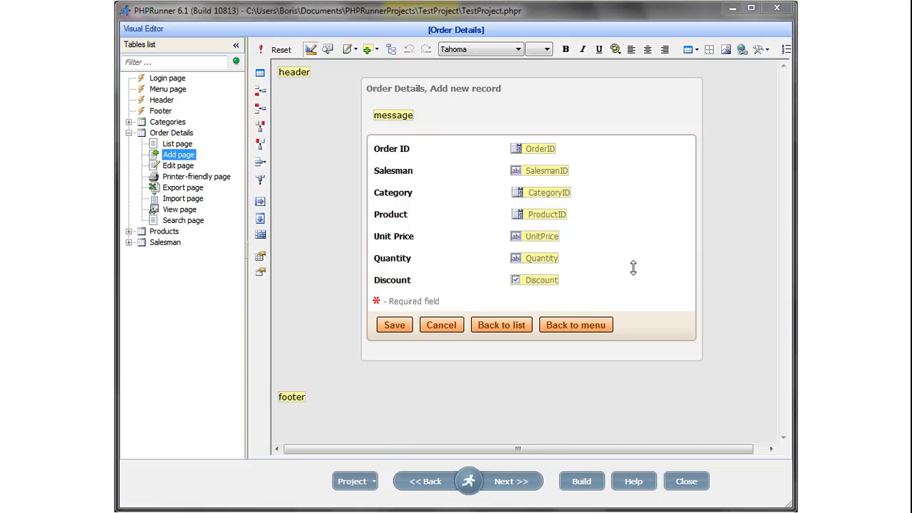
Build the project and check the Product dropdown's filtering for Beverages and Seafood in Firefox.
click(584, 482)
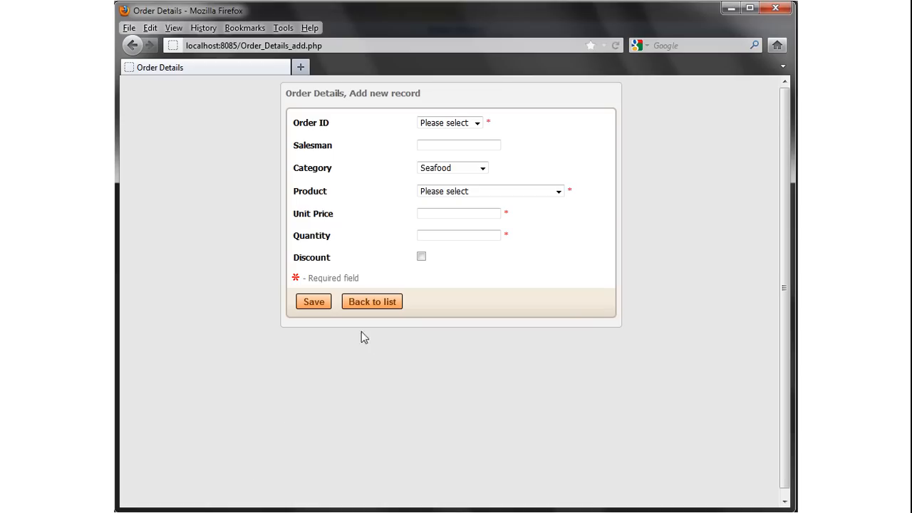
click(482, 168)
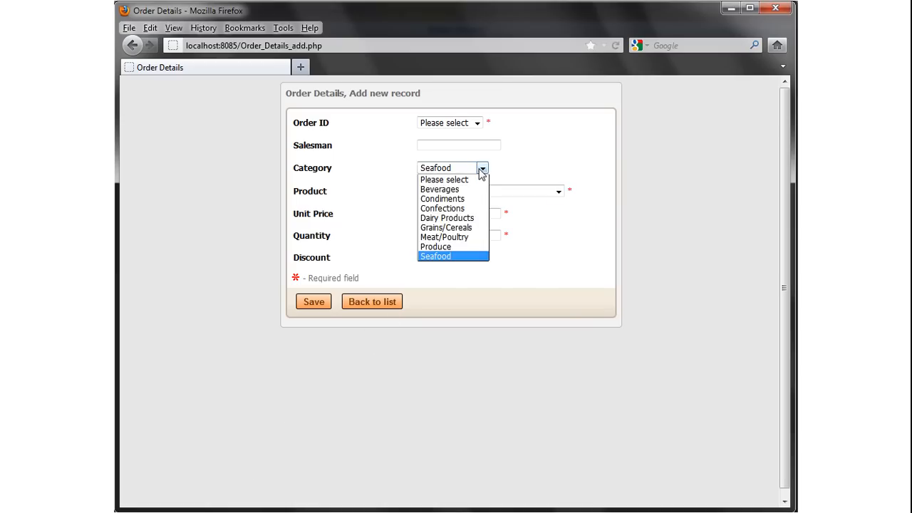
click(470, 189)
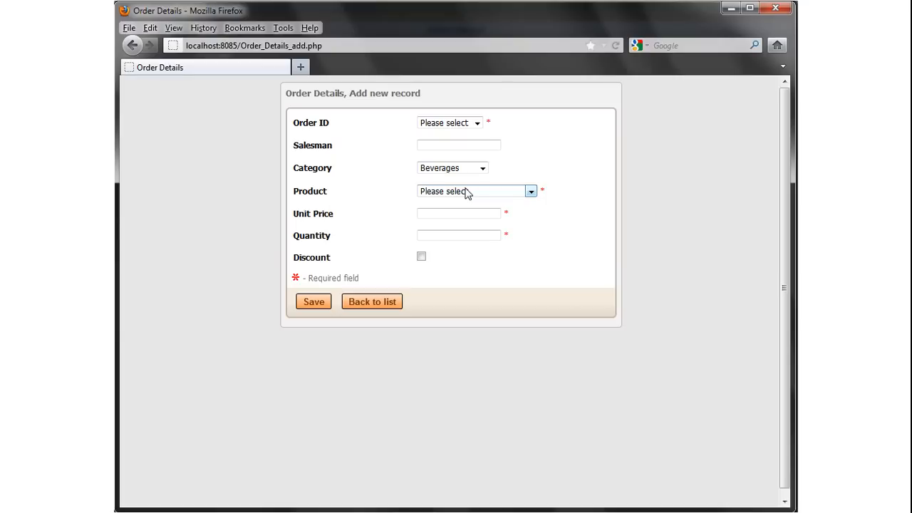
click(531, 193)
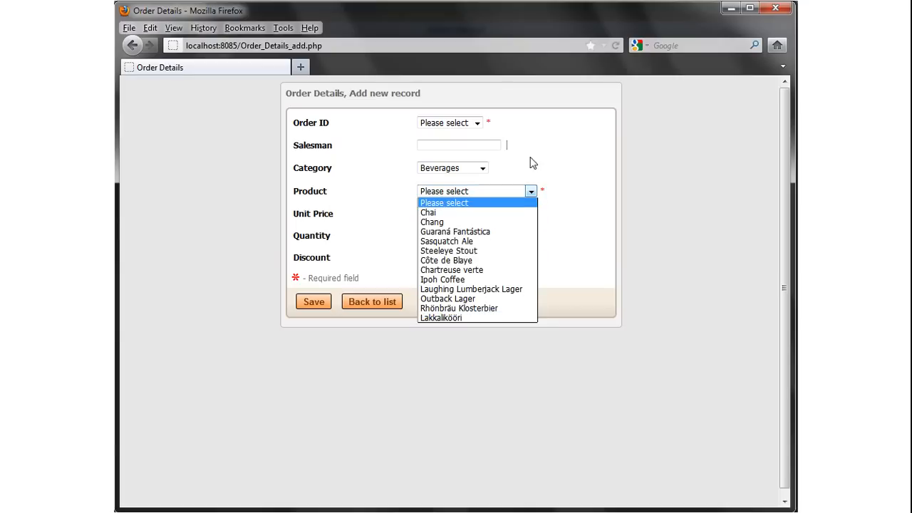
click(484, 168)
click(483, 169)
click(461, 256)
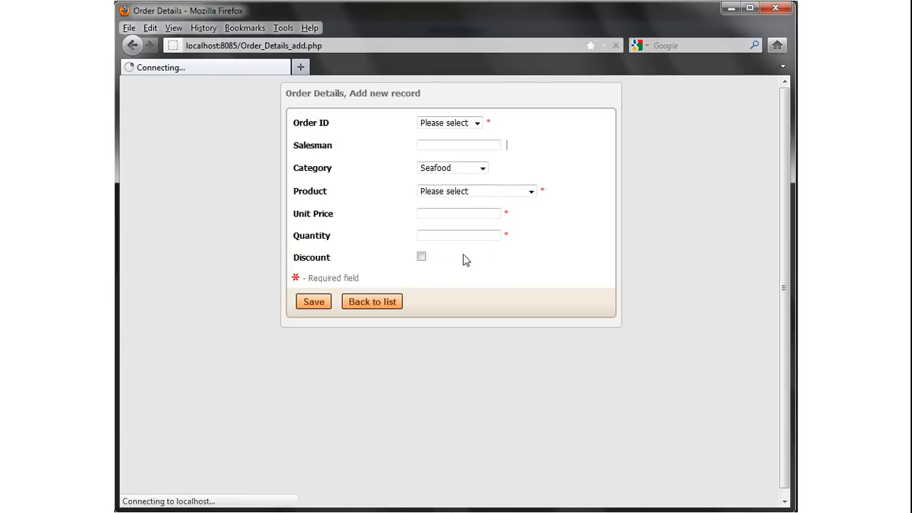
click(558, 192)
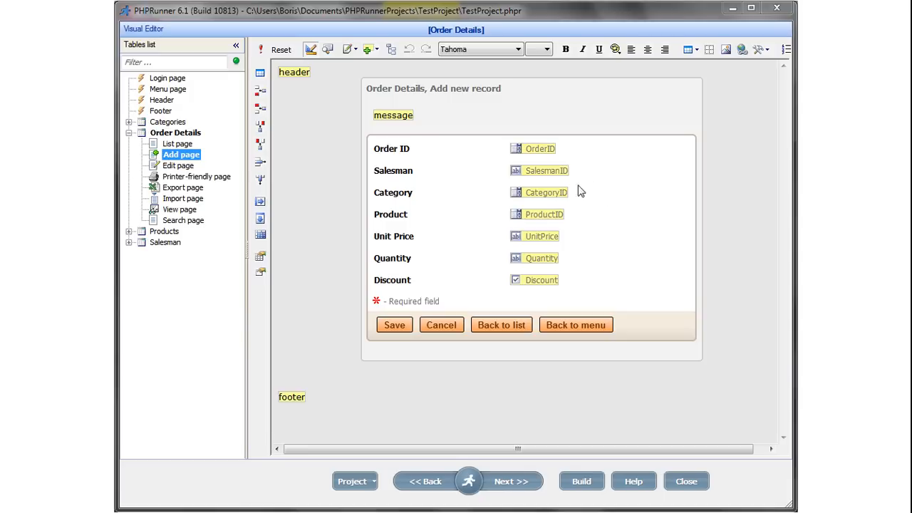
Turn SalesmanID into a Salesman-table lookup linked on SalesmanID showing LastName, then rebuild.
double_click(547, 171)
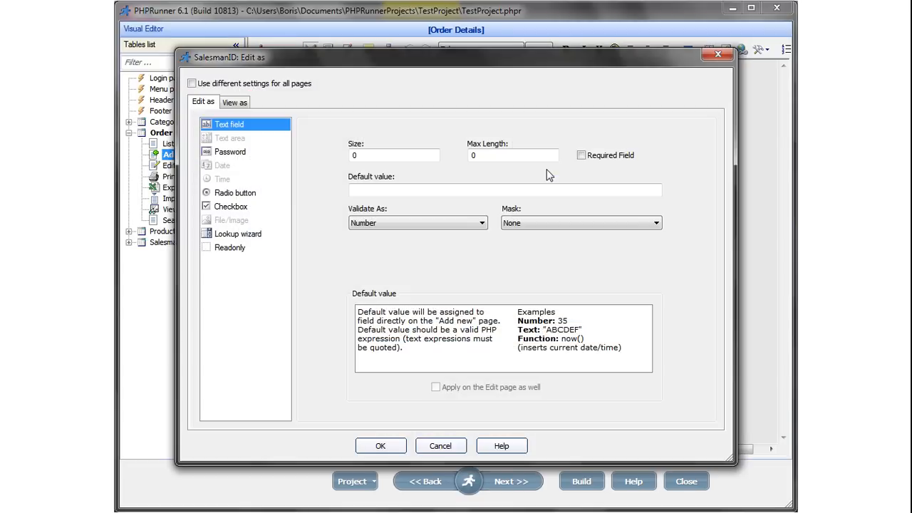
click(248, 235)
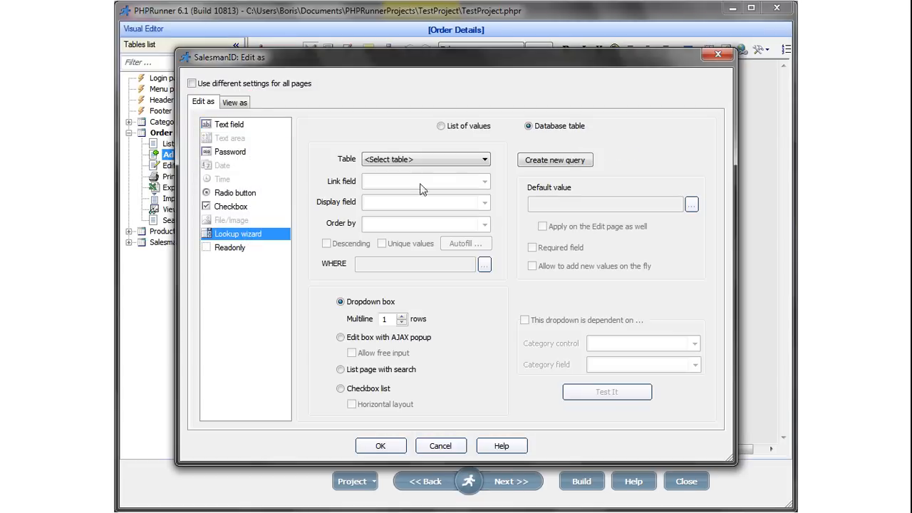
click(485, 159)
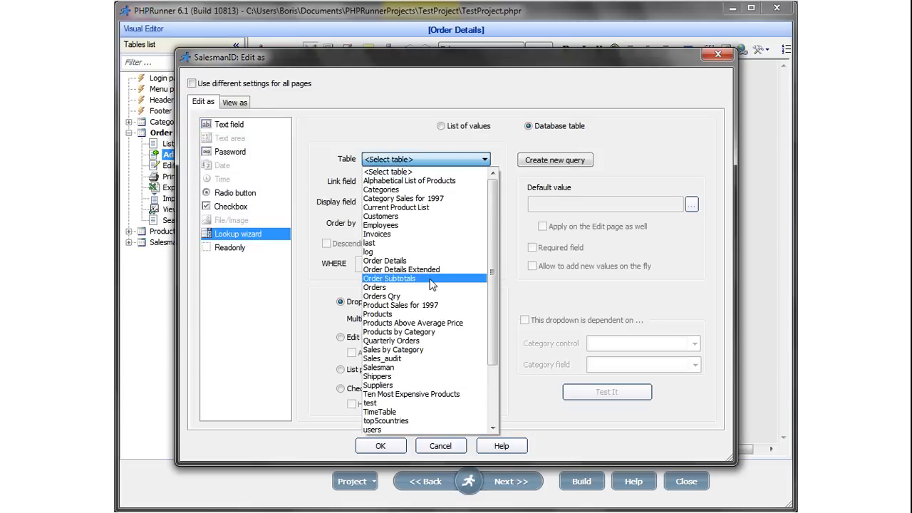
click(399, 367)
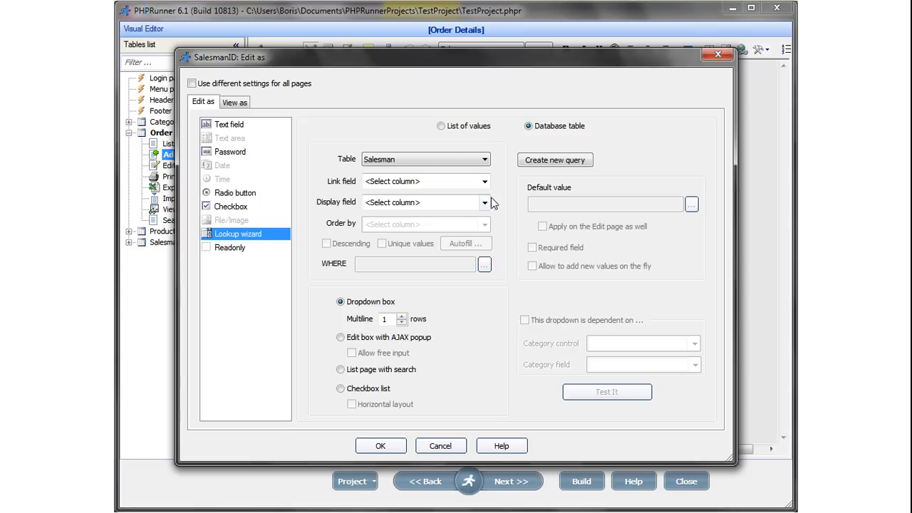
click(484, 181)
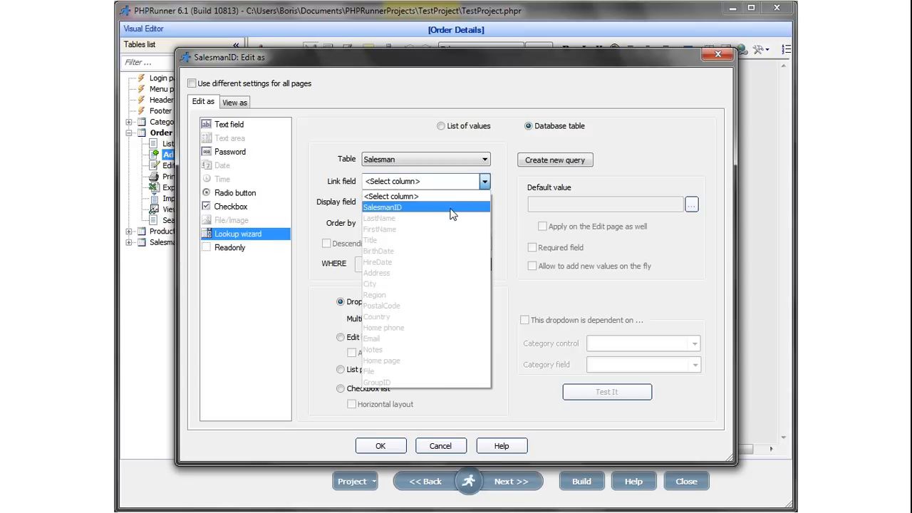
click(450, 207)
click(484, 202)
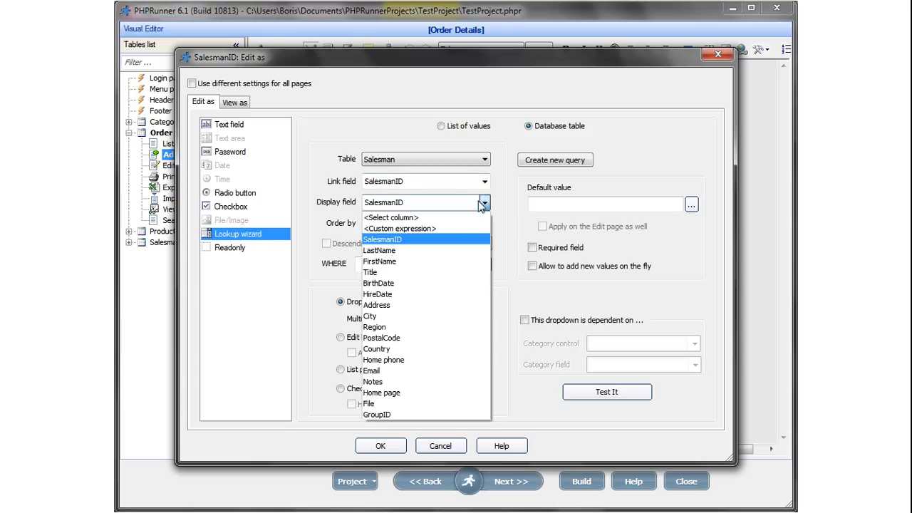
click(427, 249)
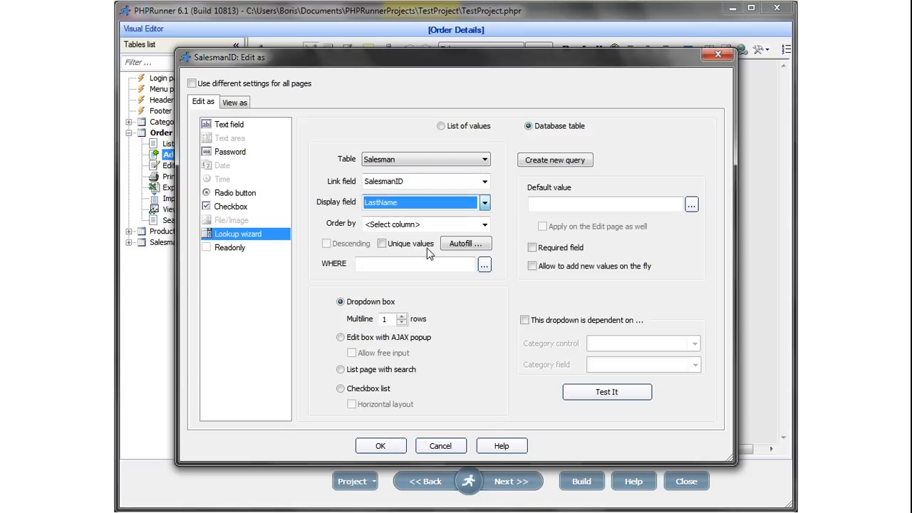
click(381, 445)
click(581, 482)
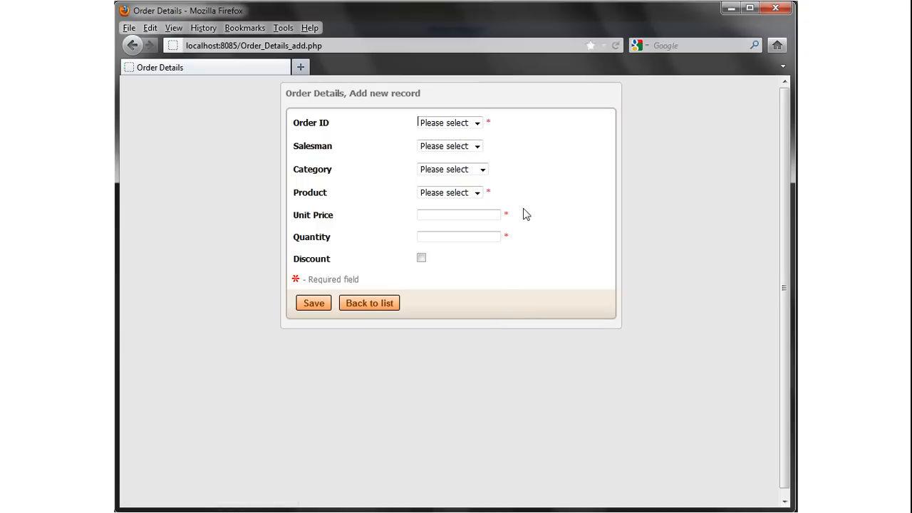
Check the Salesman dropdown's last names such as Davolio and Fuller, then bring Access forward.
click(478, 147)
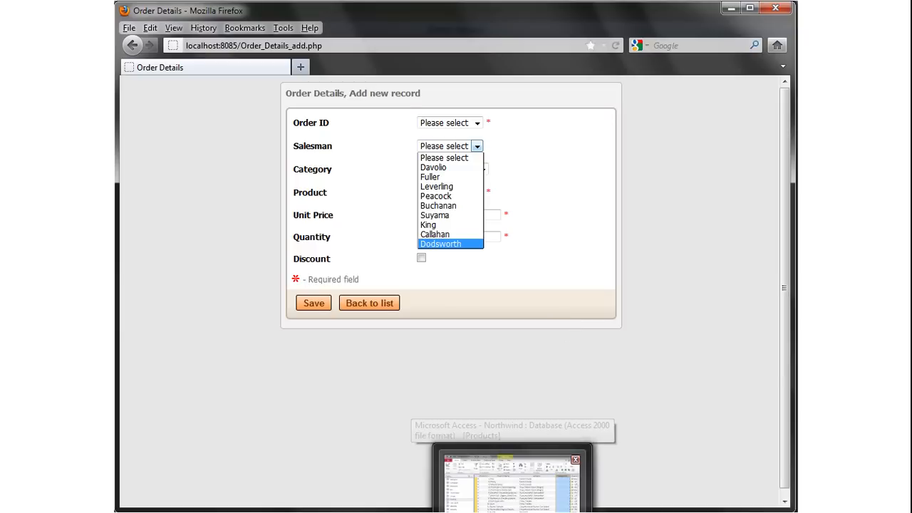
click(514, 474)
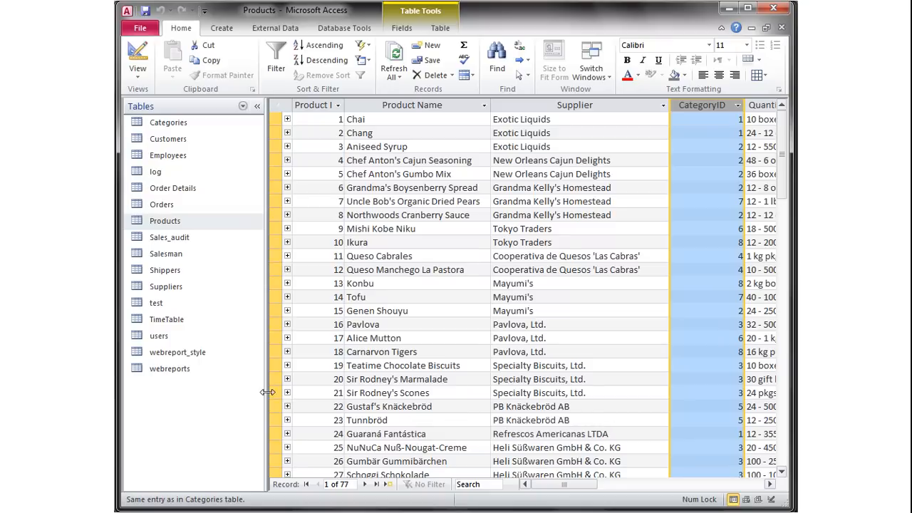
Open the users table and select its groupID column values.
right_click(164, 336)
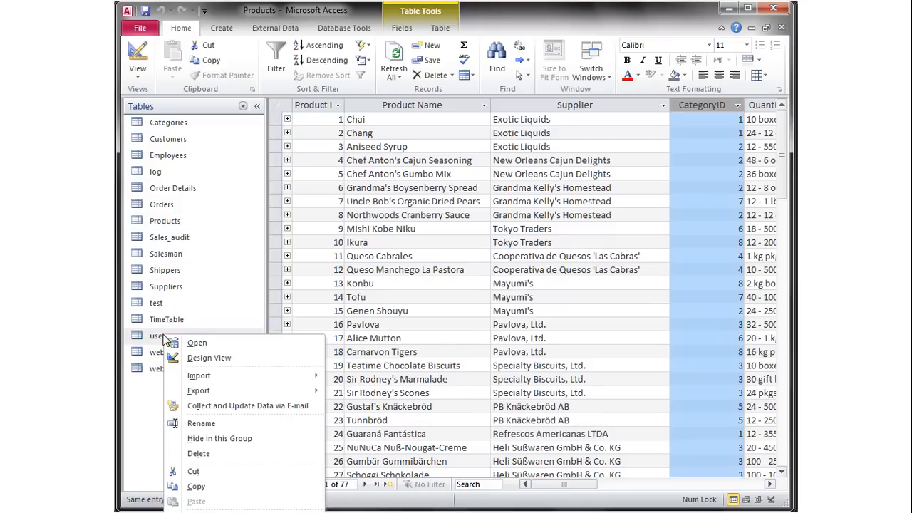
click(207, 343)
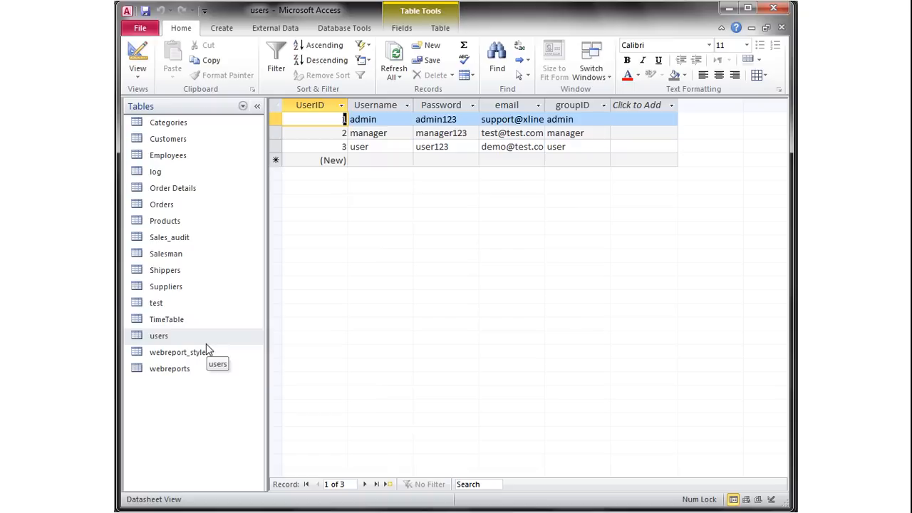
click(574, 105)
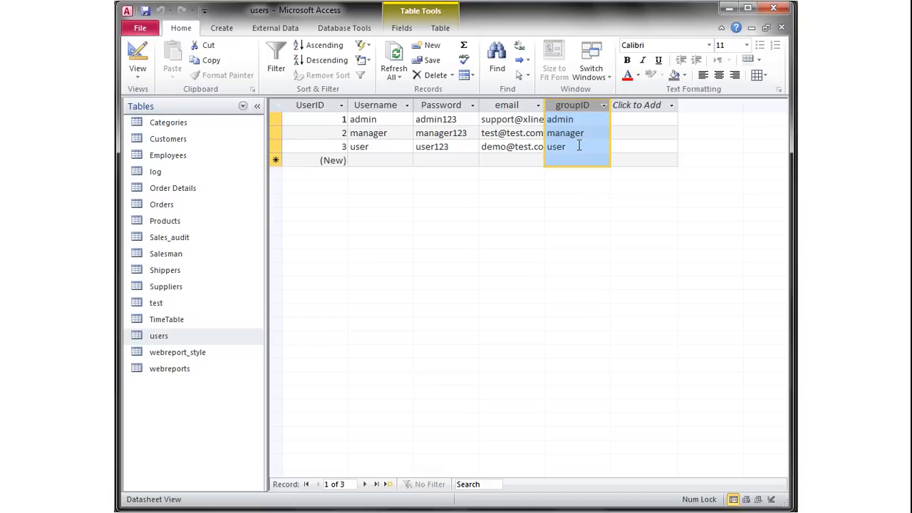
Open the Salesman table, scroll right and select its GroupID column values.
right_click(176, 253)
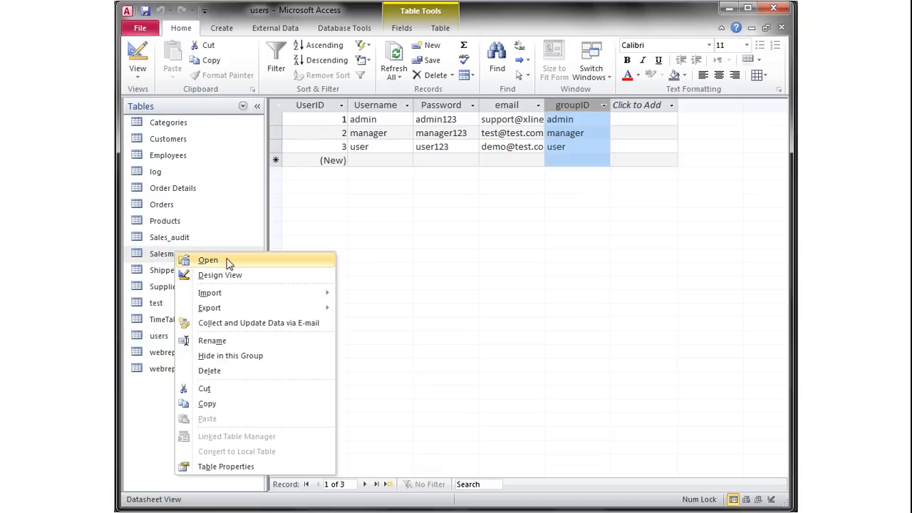
click(208, 260)
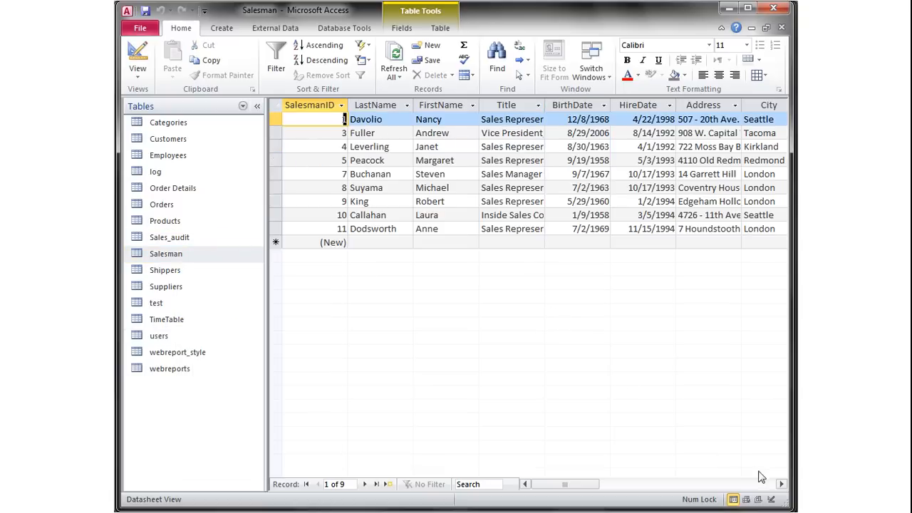
click(781, 484)
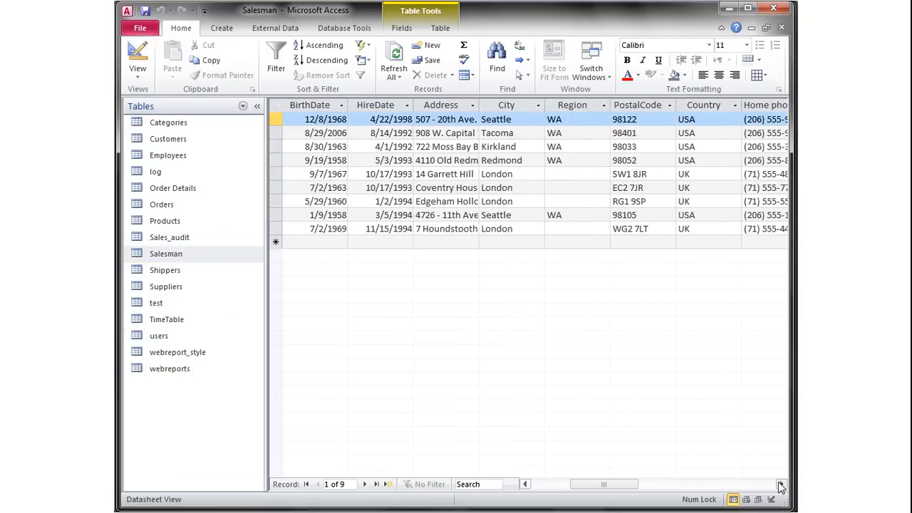
click(781, 486)
click(781, 485)
click(781, 485)
click(781, 486)
click(781, 486)
click(781, 485)
click(781, 485)
click(781, 485)
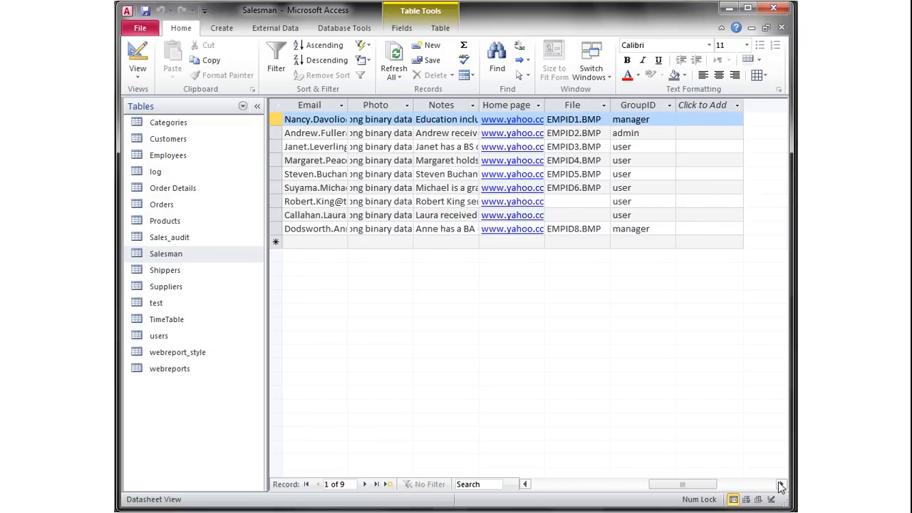
click(644, 104)
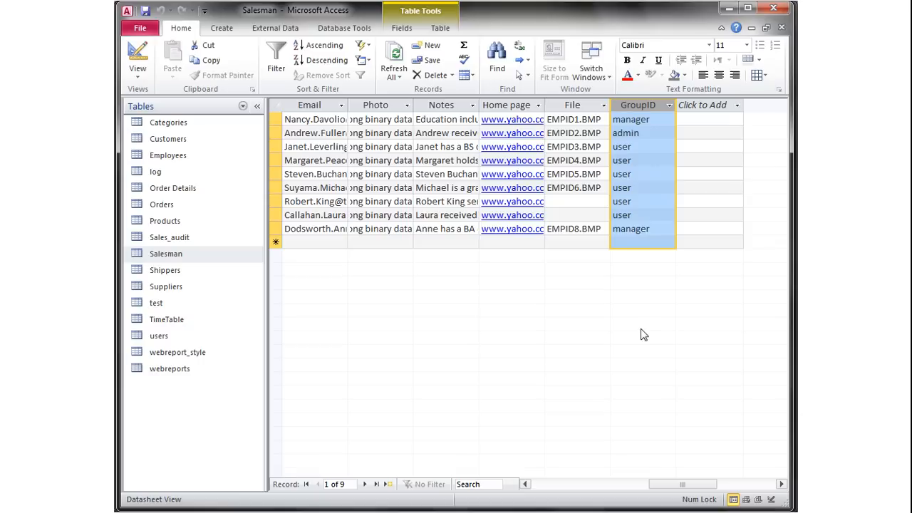
key(alt+Tab)
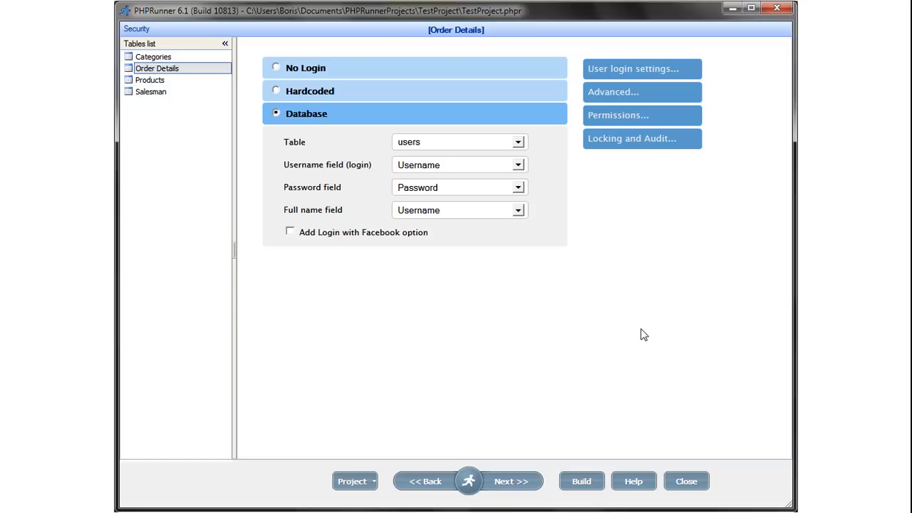
Limit Salesman records to their owners, matching users groupID to Salesman GroupID, and rebuild.
click(613, 93)
click(570, 192)
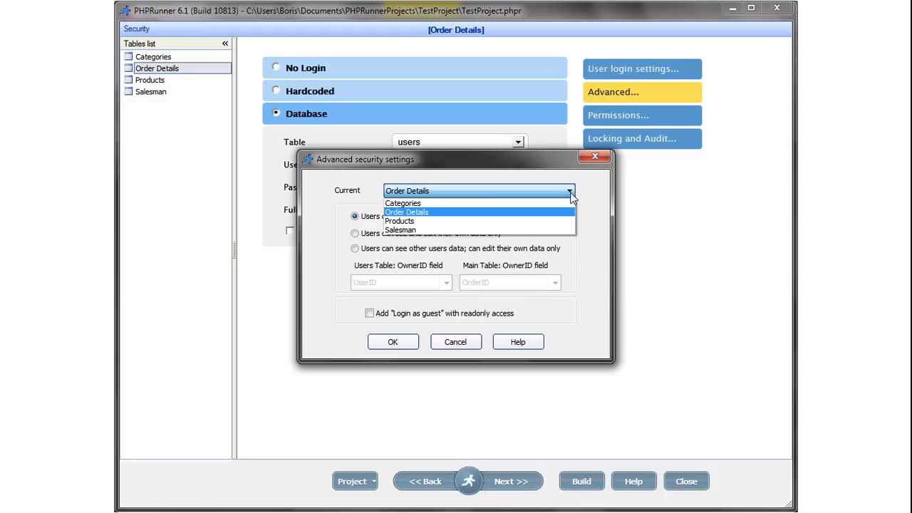
click(549, 230)
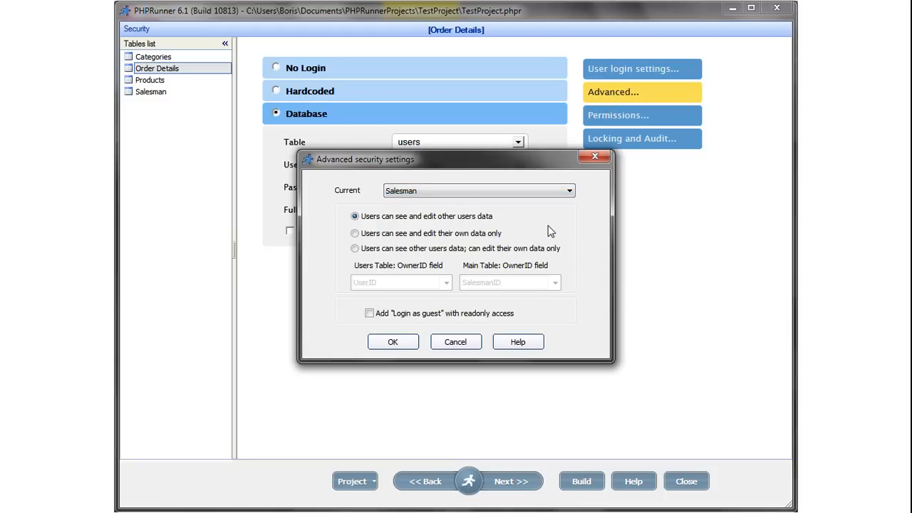
click(356, 235)
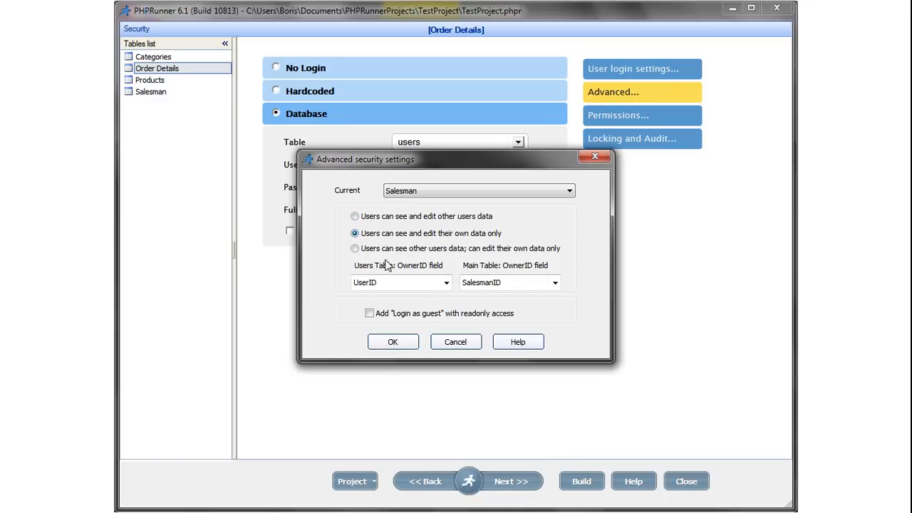
click(445, 283)
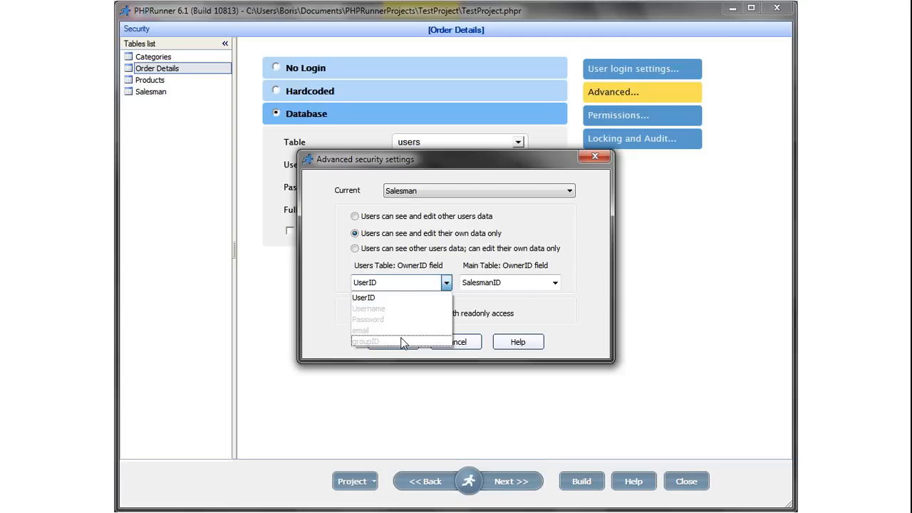
click(366, 341)
click(554, 283)
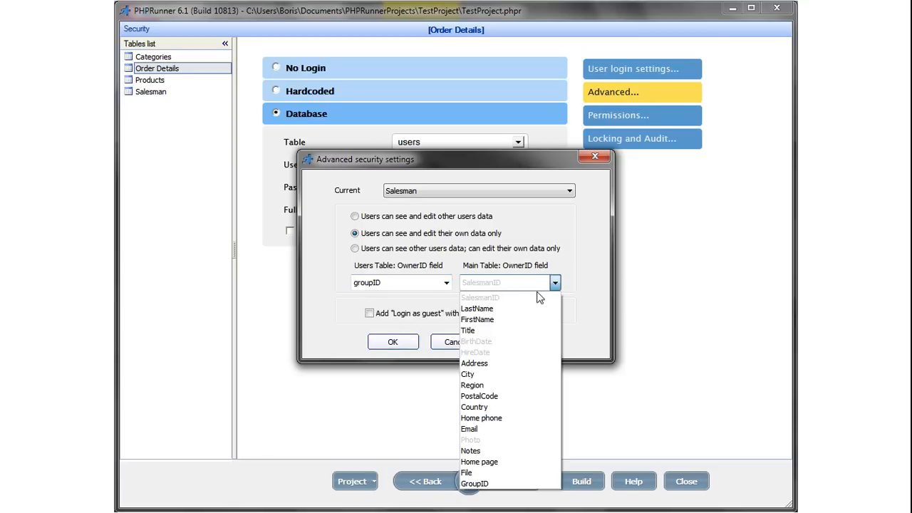
click(511, 483)
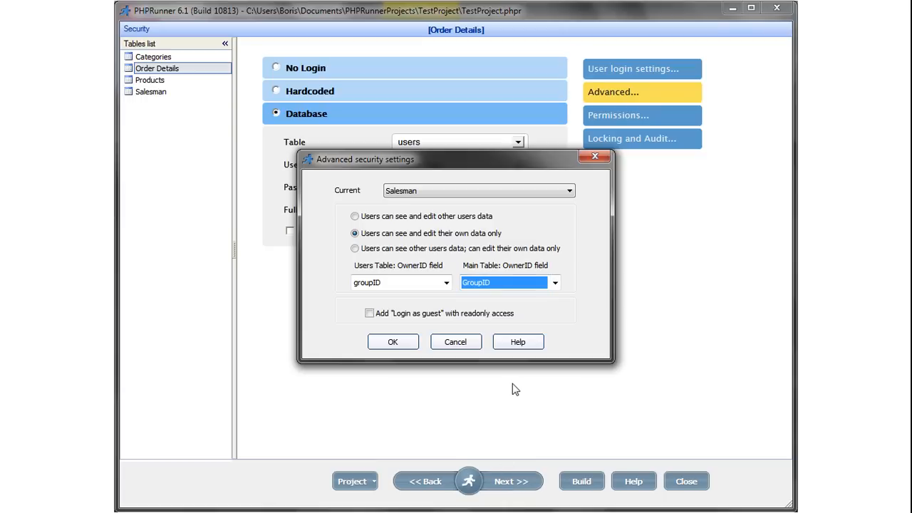
click(400, 345)
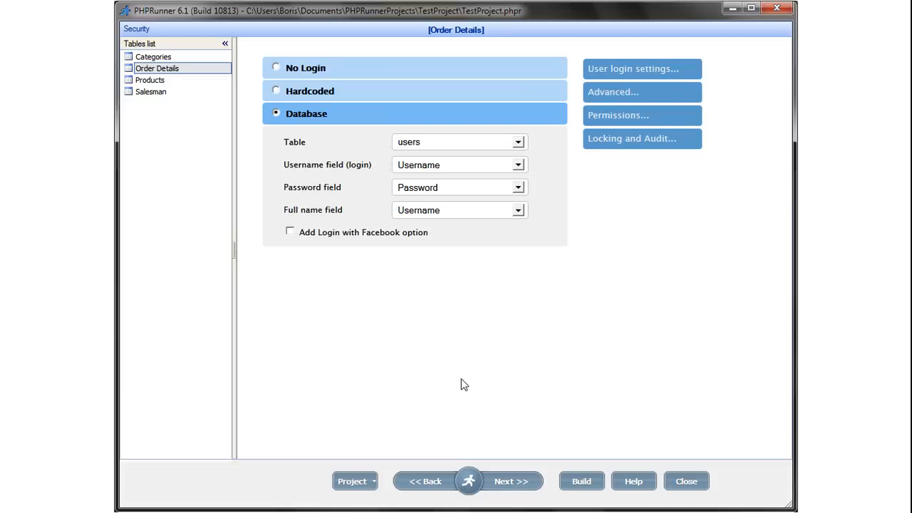
click(577, 481)
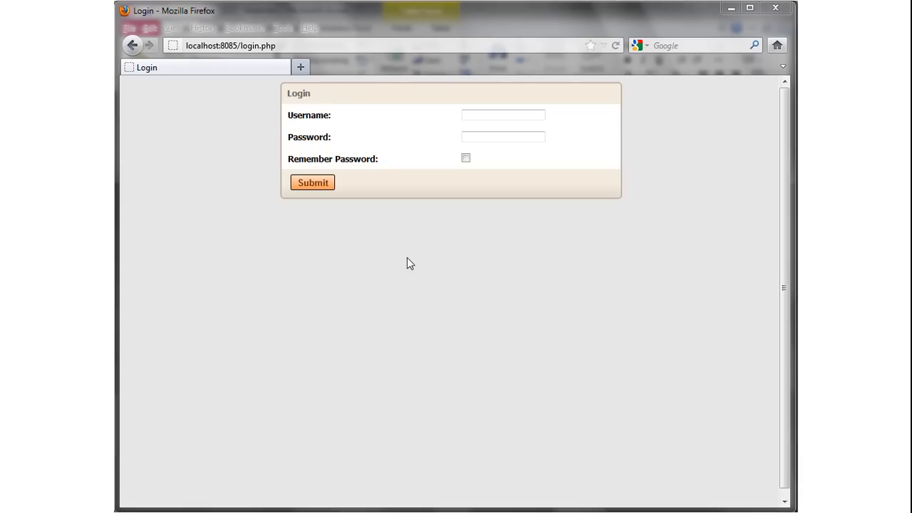
Log in to the generated site as the administrator.
click(474, 115)
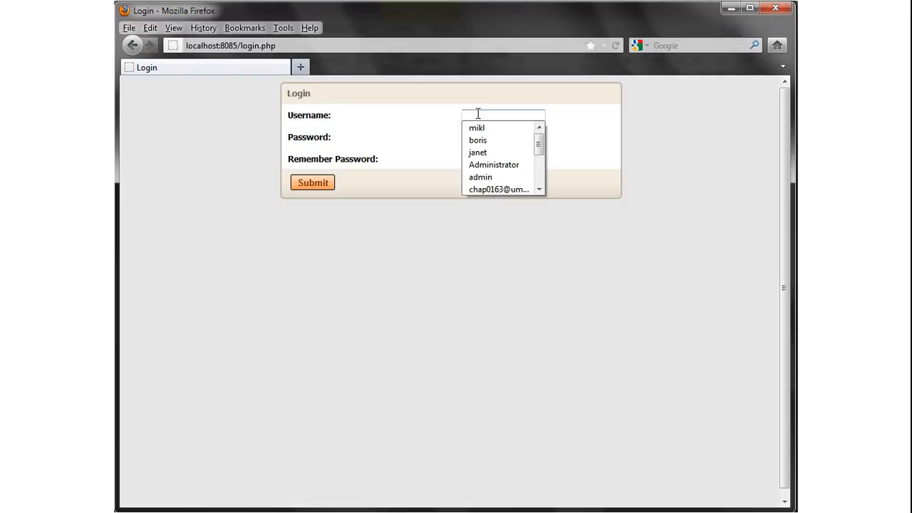
text(admin)
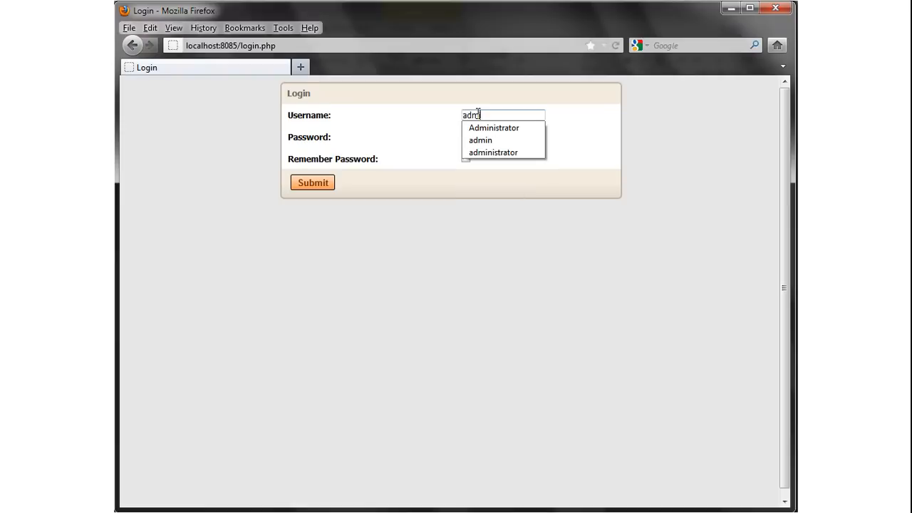
key(Tab)
text(*********)
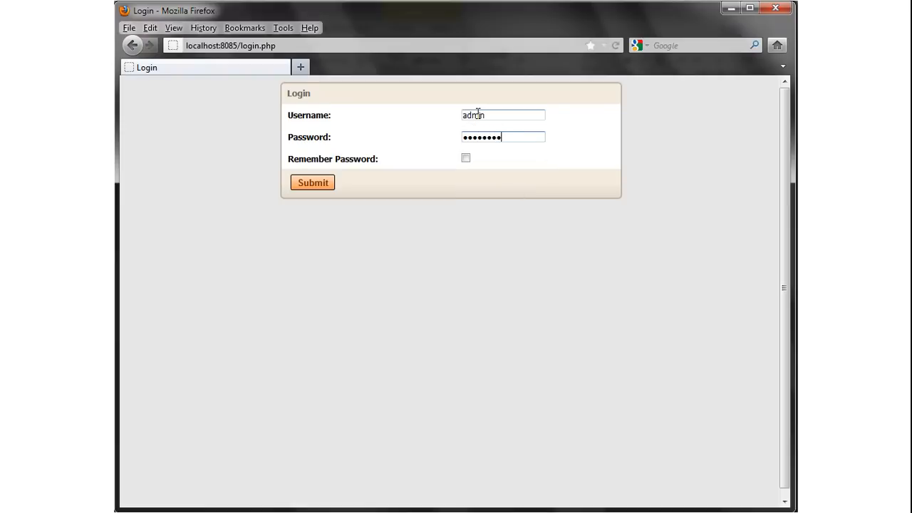
key(Return)
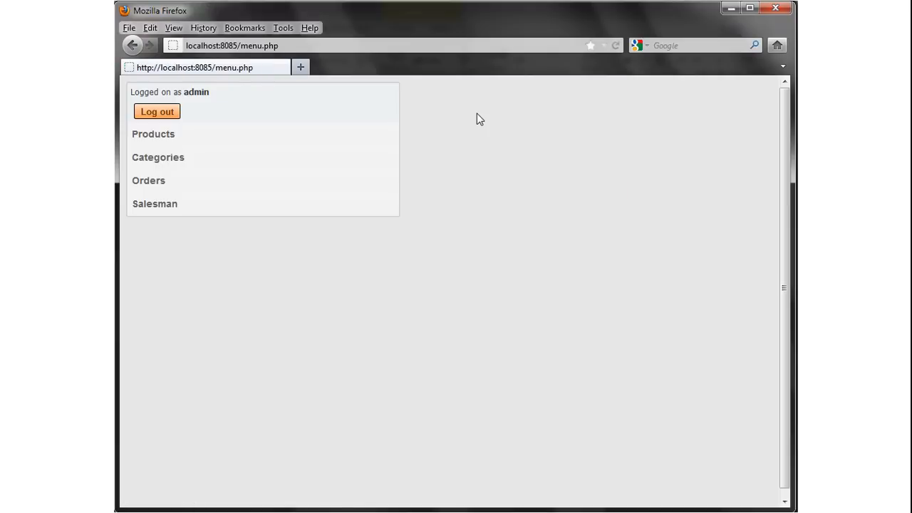
Start a new Order Details record and confirm the Salesman list offers only Fuller.
click(150, 185)
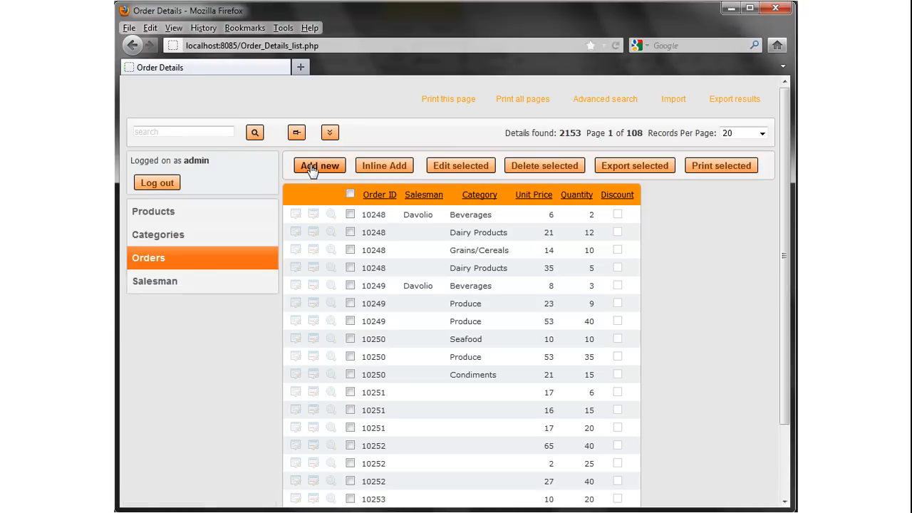
click(310, 168)
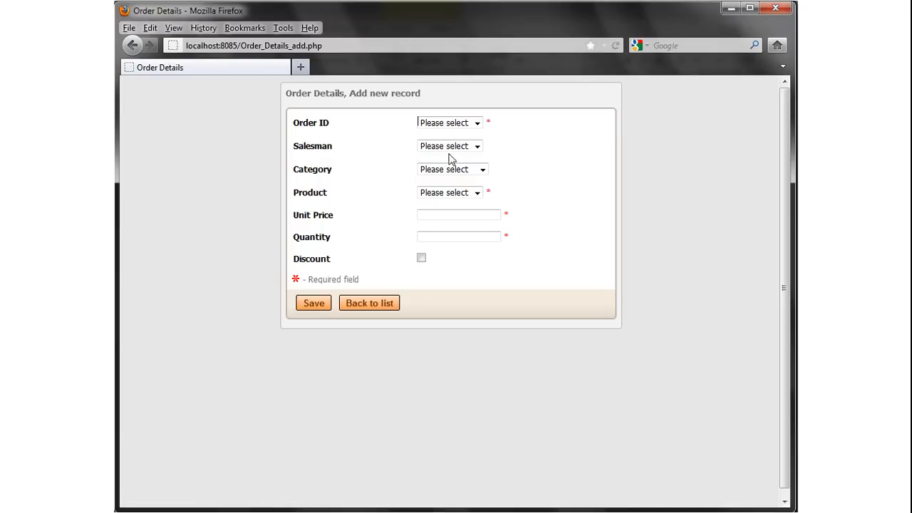
click(478, 146)
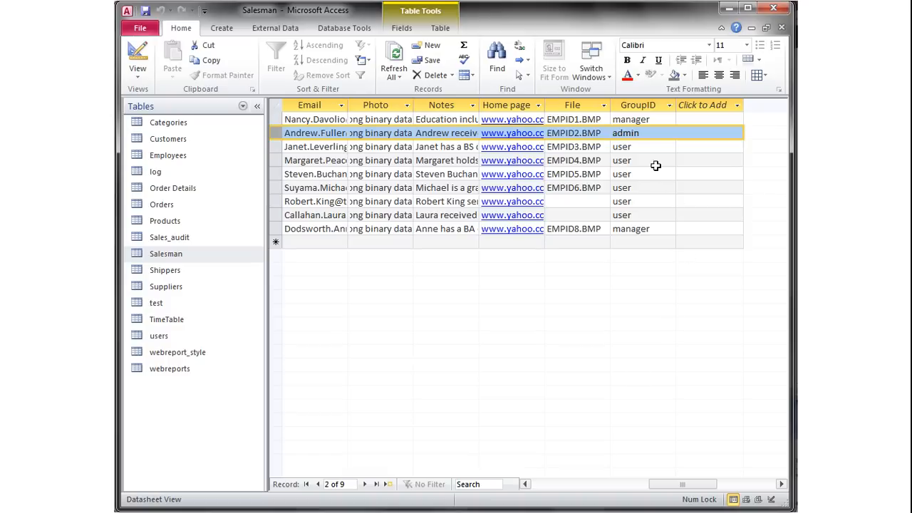
Select the admin GroupID value in the Salesman table's second record.
drag(643, 134, 610, 132)
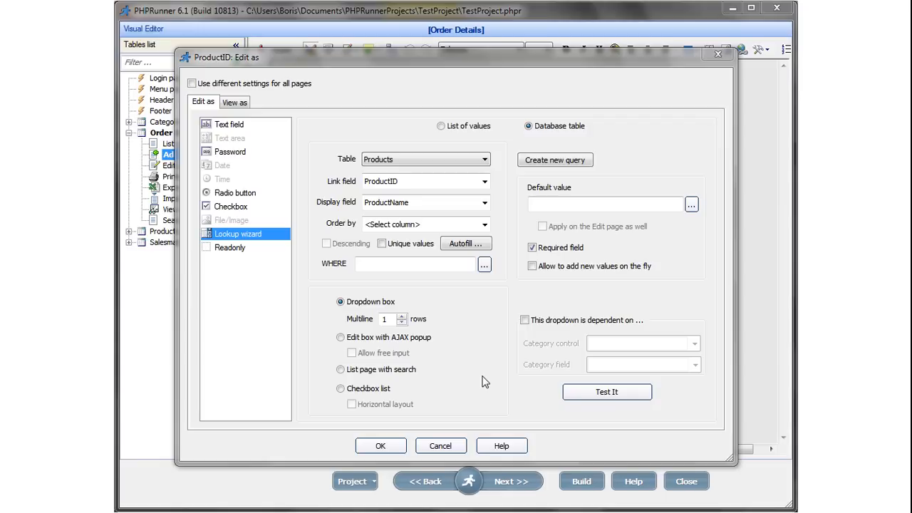
Set the ProductID dropdown's Multiline rows to 3 and rebuild the project.
click(402, 317)
click(402, 316)
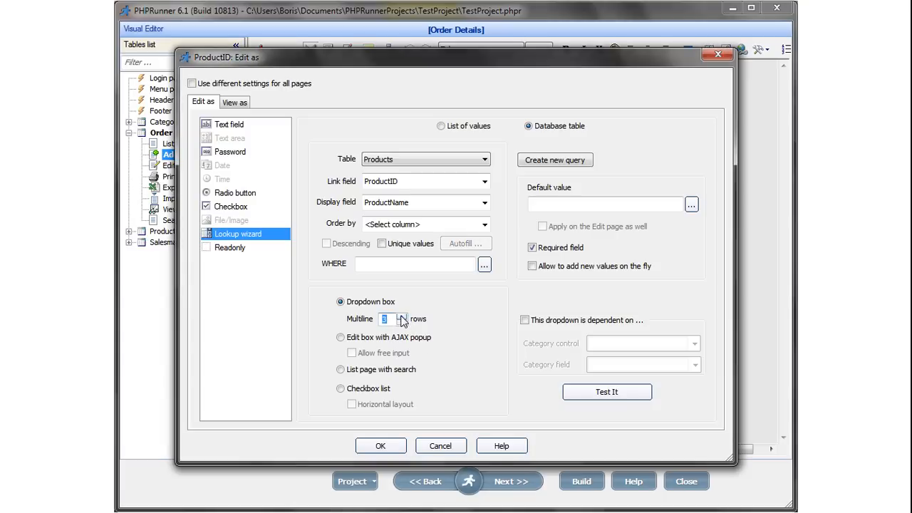
click(380, 445)
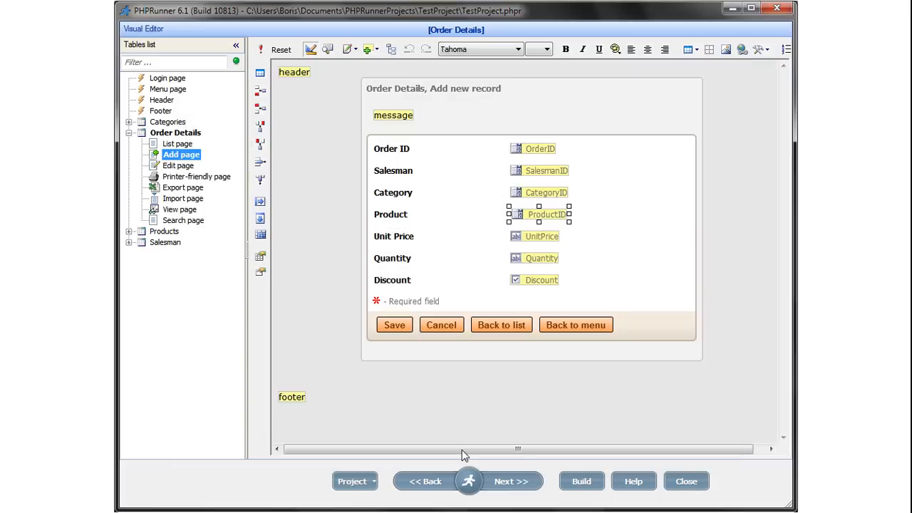
click(580, 482)
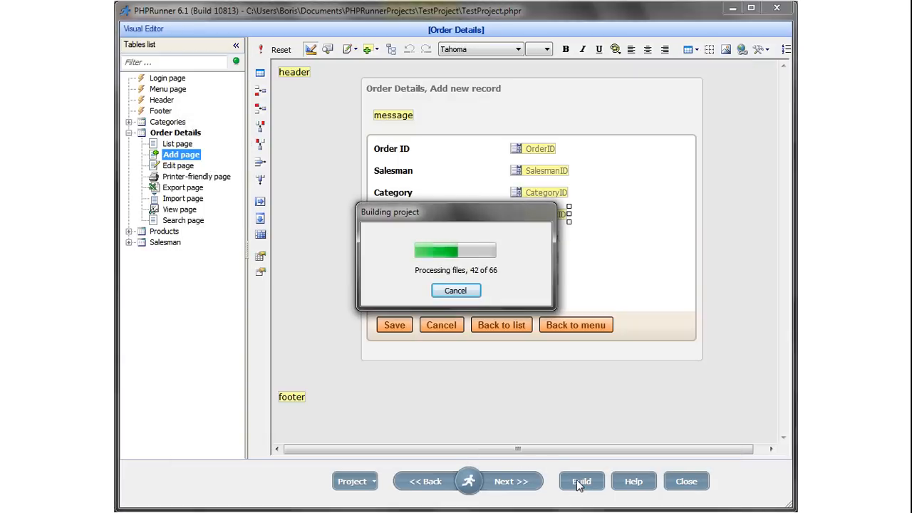
key(alt+Tab)
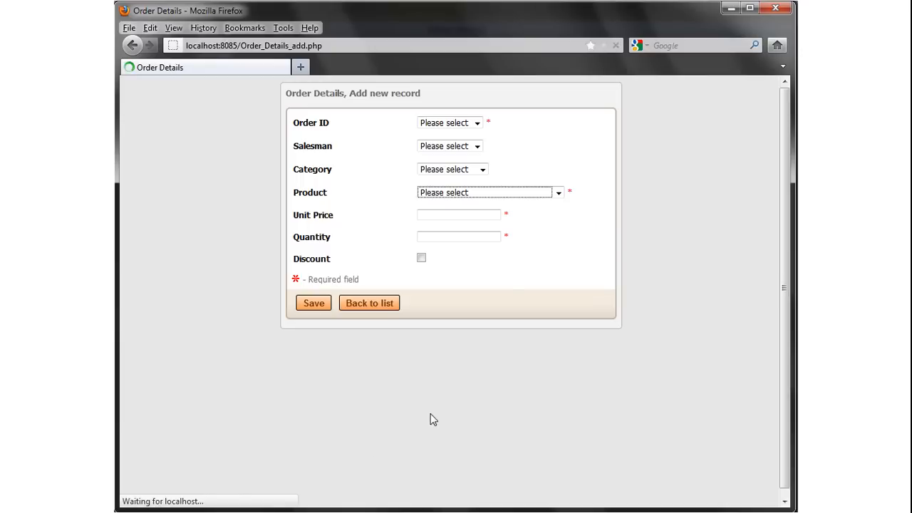
Pick Uncle Bob's Organic Dried Pears in the three-row Product list, then reopen the ProductID settings.
click(479, 193)
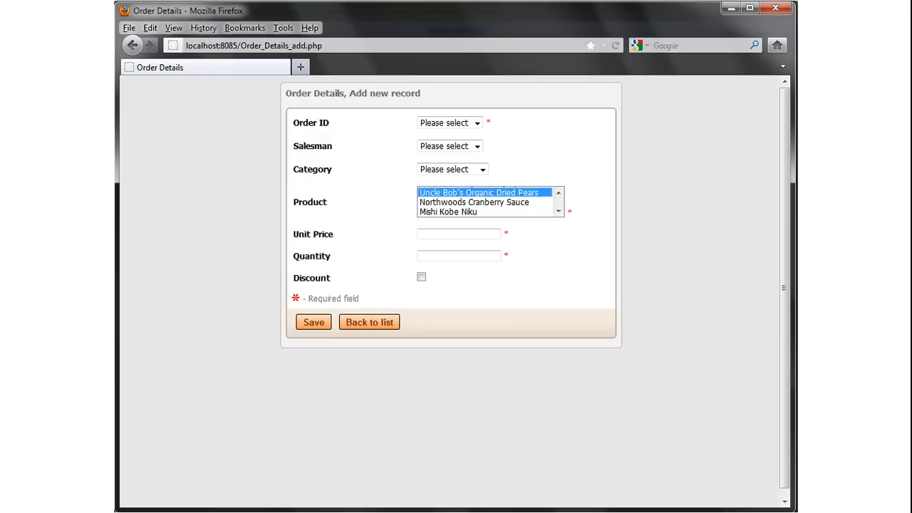
click(442, 512)
mouse_move(482, 484)
click(601, 440)
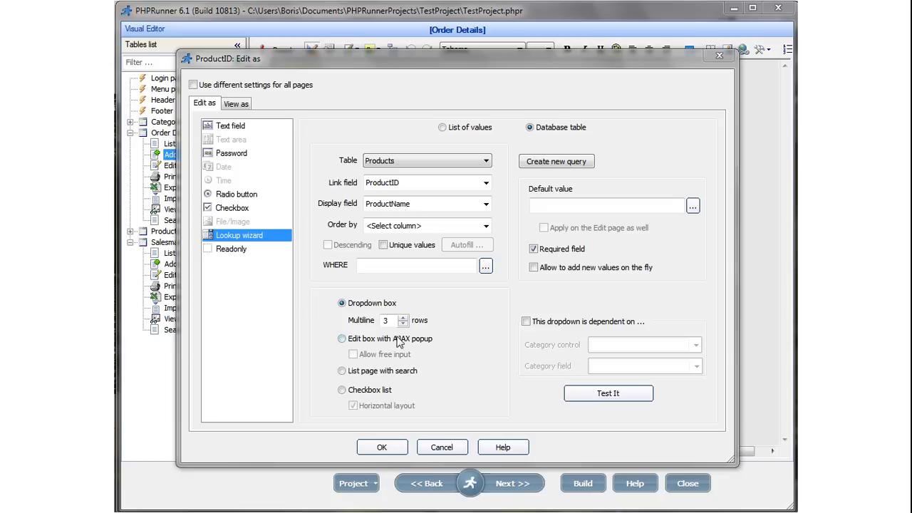
Switch the ProductID lookup to an edit box with AJAX popup and rebuild.
click(342, 340)
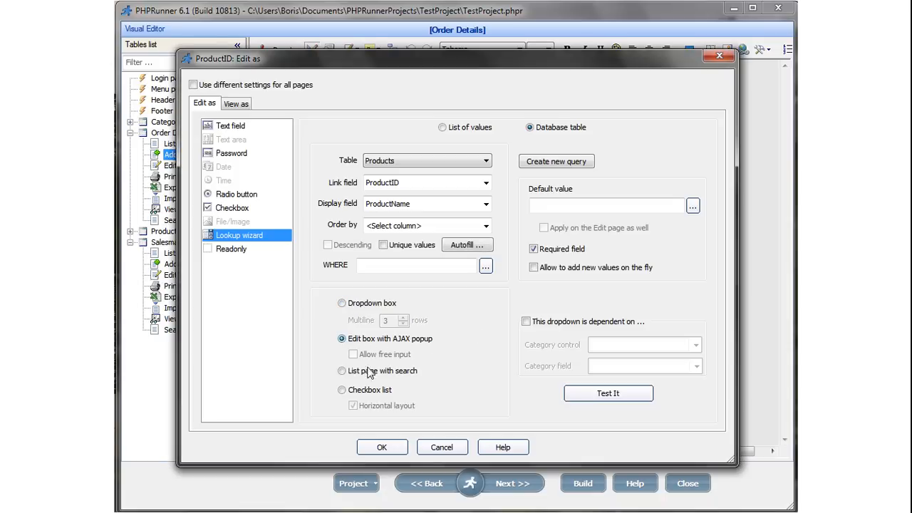
click(378, 447)
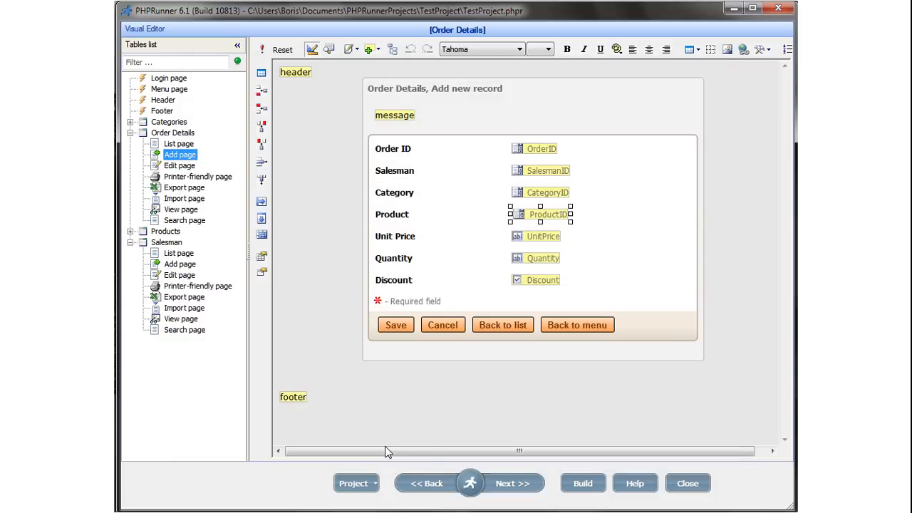
click(582, 484)
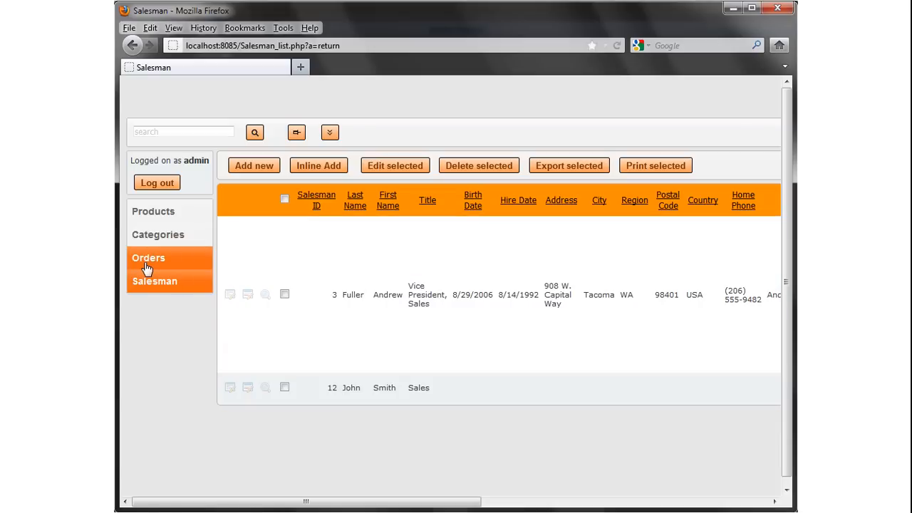
Start a new Order Details record and try the Product autocomplete, picking Tunnbröd.
click(146, 264)
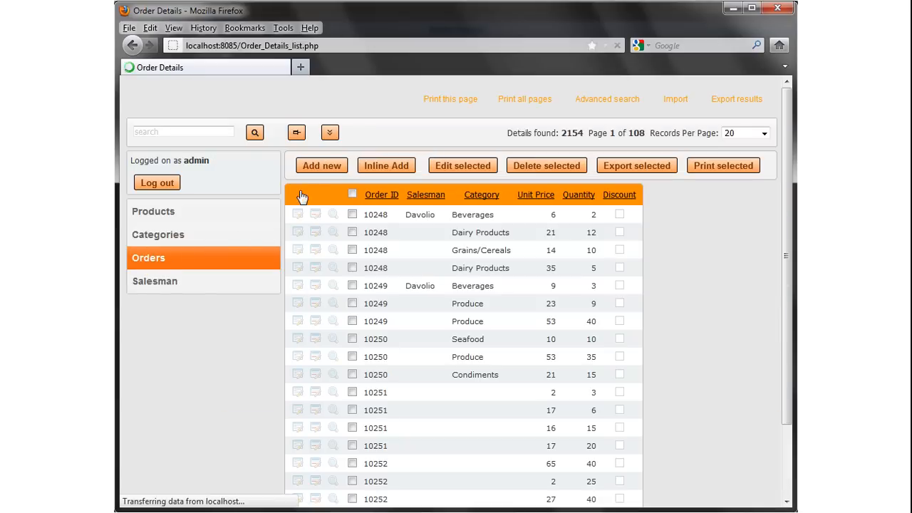
click(320, 171)
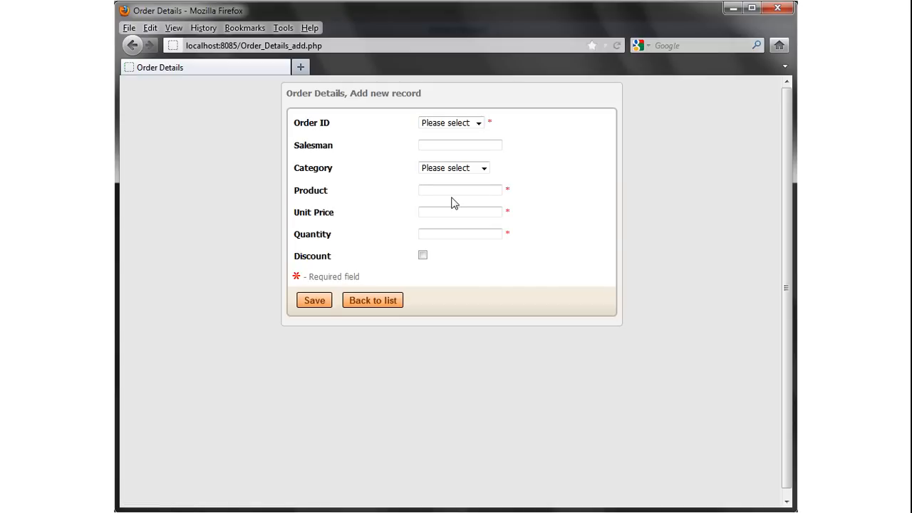
text(t)
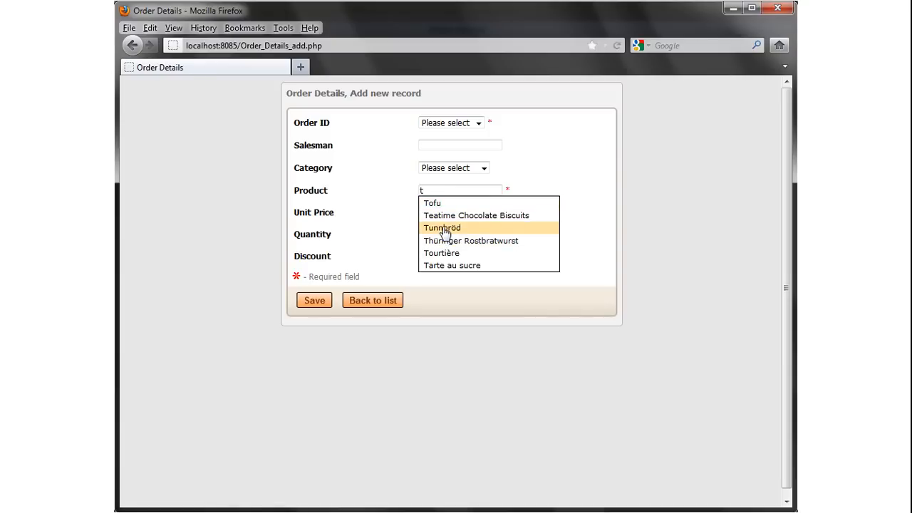
click(442, 228)
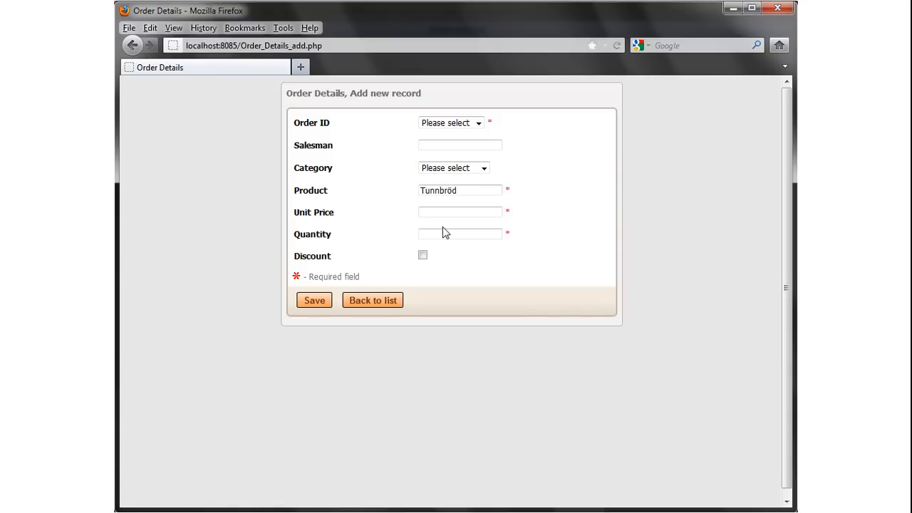
Retype 'te' in Product and choose Teatime Chocolate Biscuits from the suggestions.
drag(466, 191, 401, 190)
text(t)
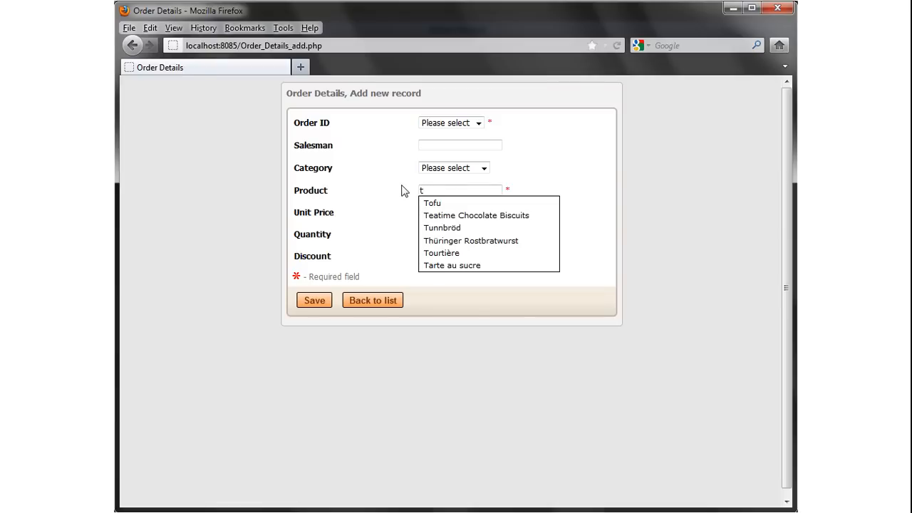
key(Tab)
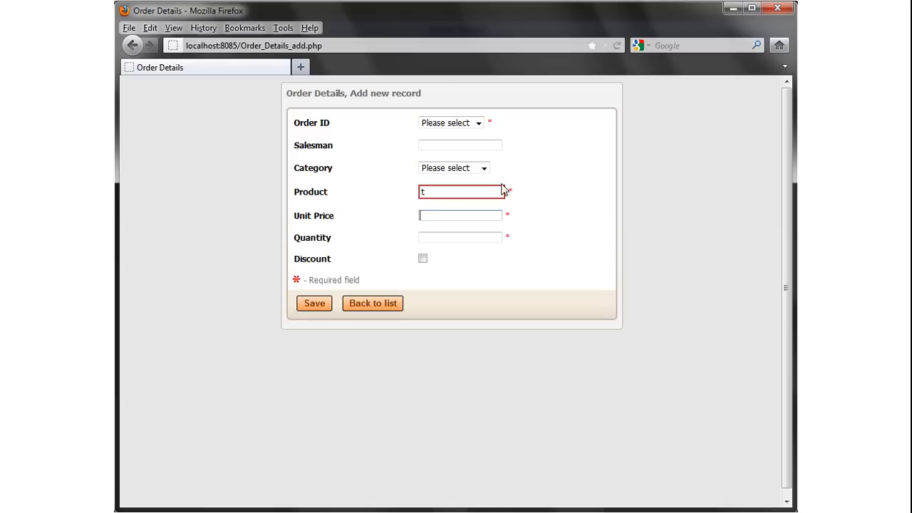
click(432, 192)
text(e)
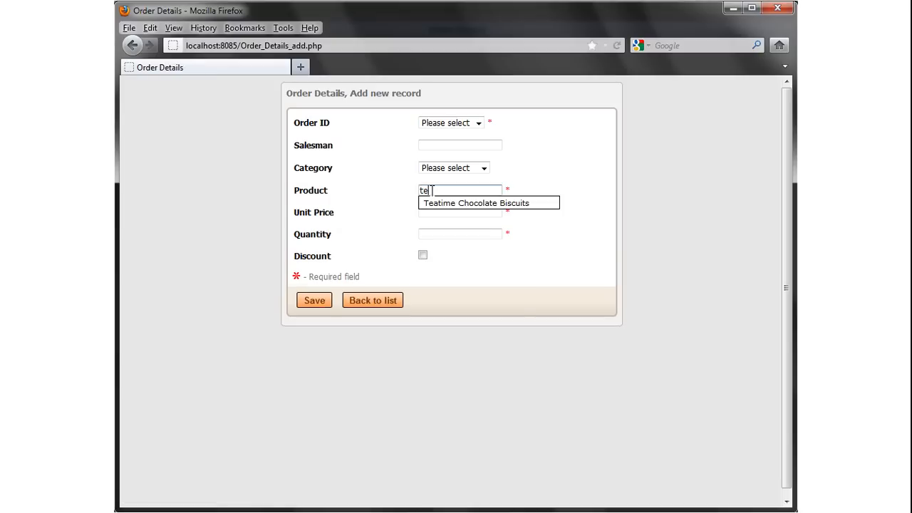
click(447, 204)
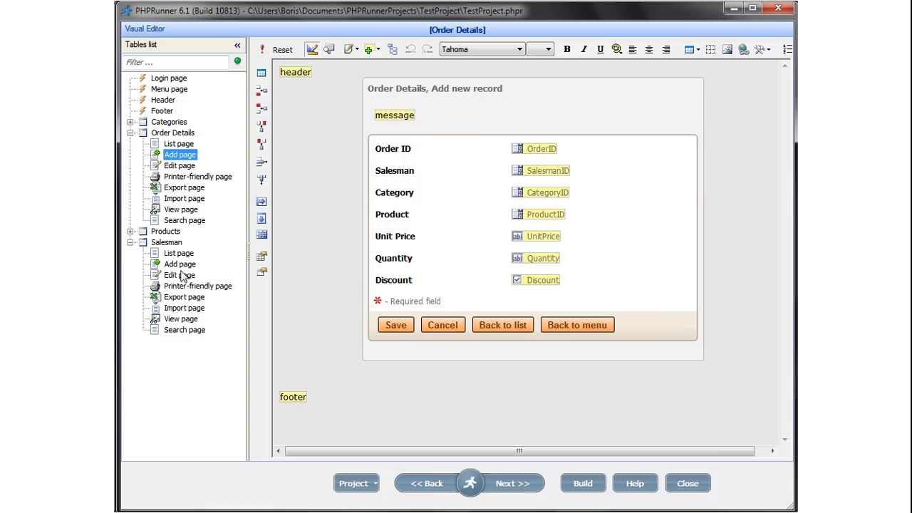
click(180, 265)
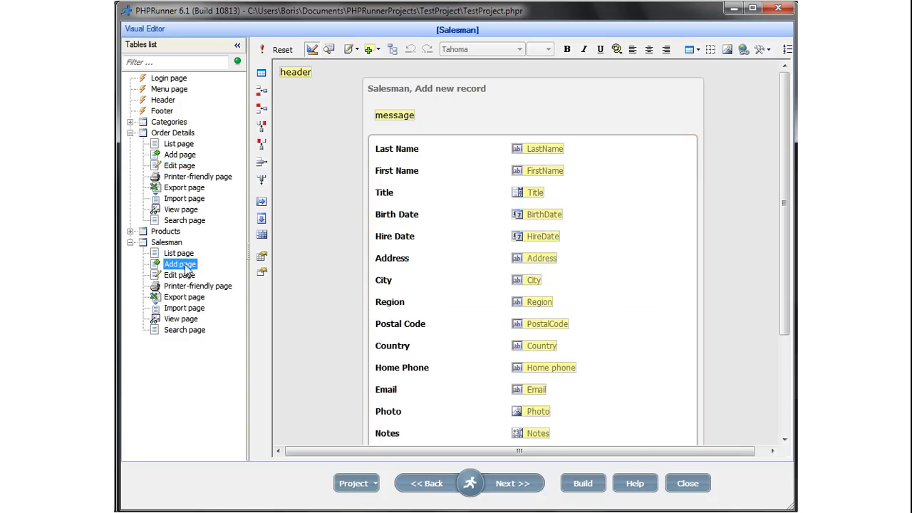
Toggle the Salesman Title field's 'Allow free input' off and back on, then rebuild.
click(533, 191)
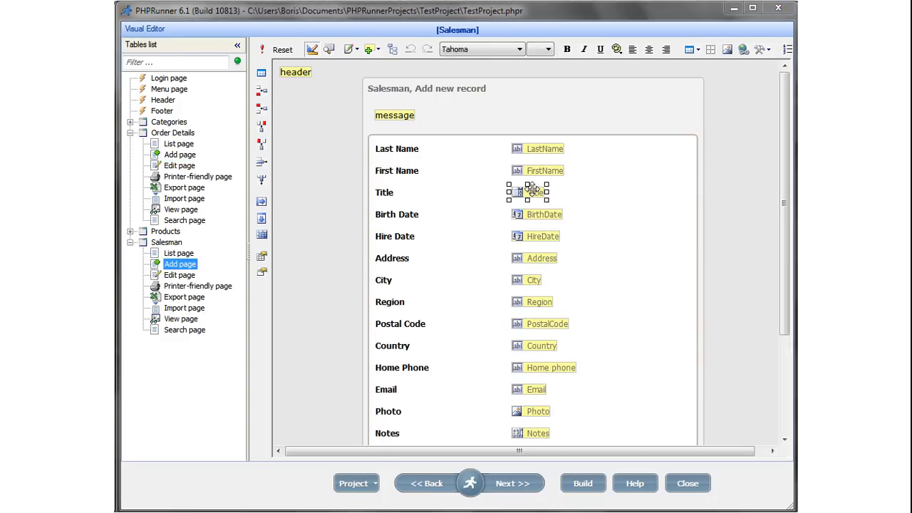
double_click(533, 191)
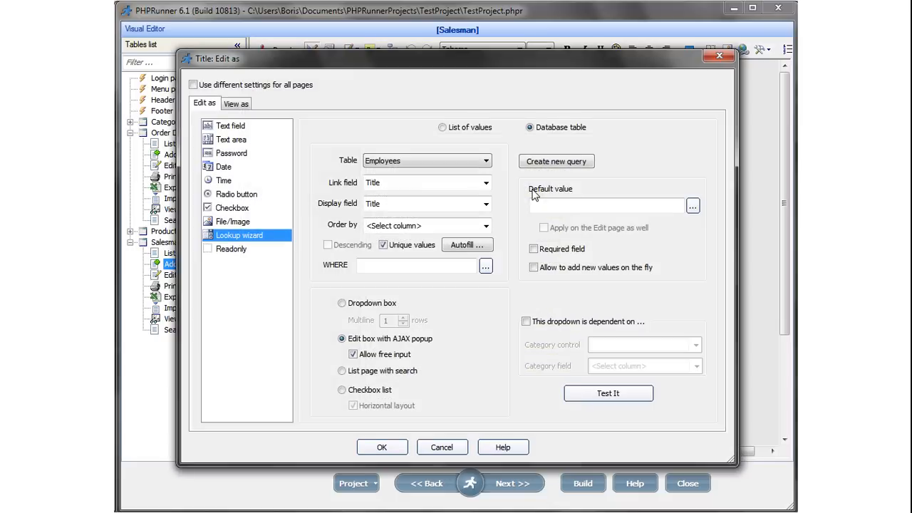
click(353, 355)
click(353, 355)
click(378, 445)
click(583, 484)
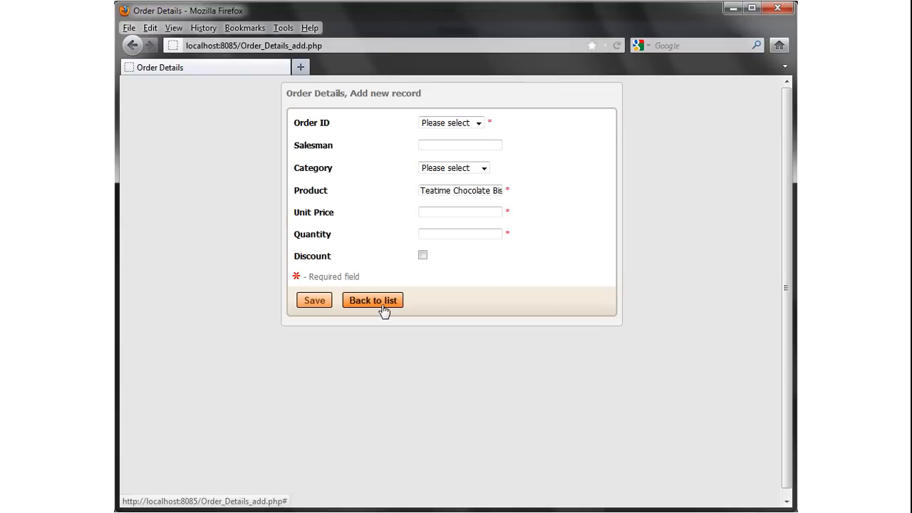
Start a new Salesman record and change the picked Sales Manager title to 'Sales'.
click(383, 310)
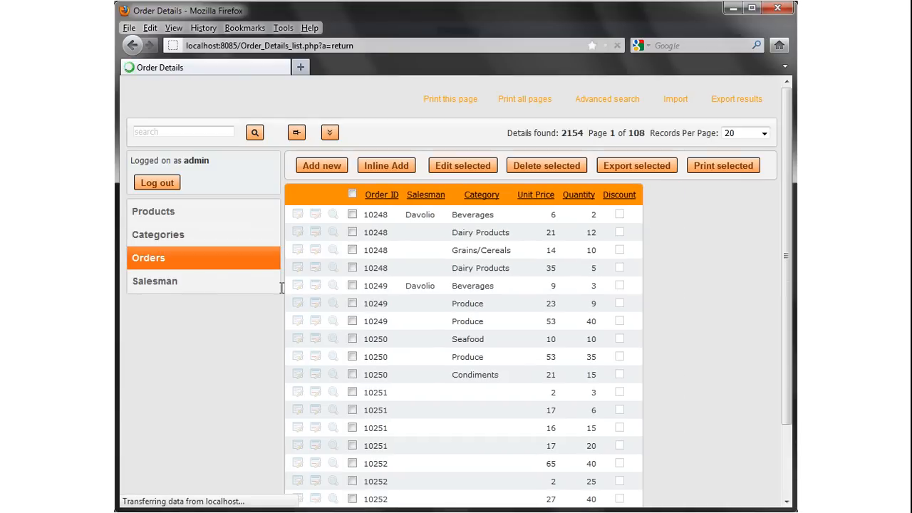
click(152, 283)
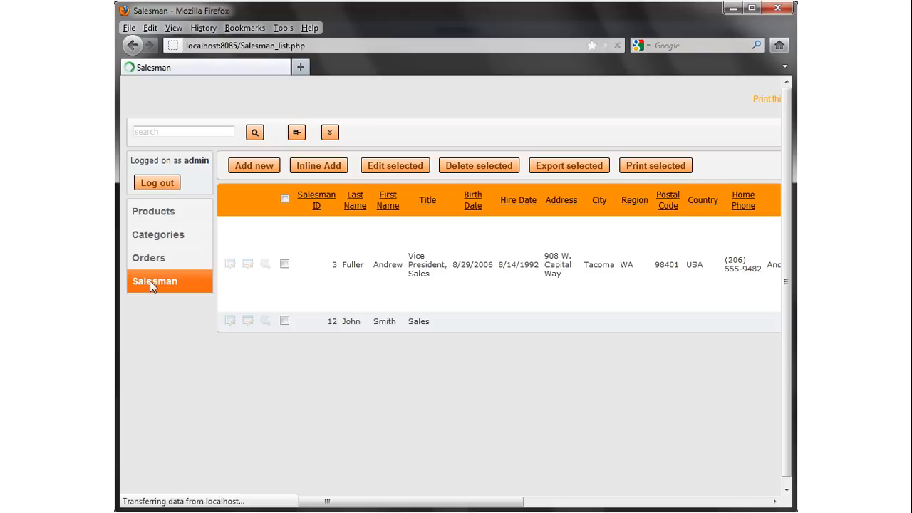
click(258, 171)
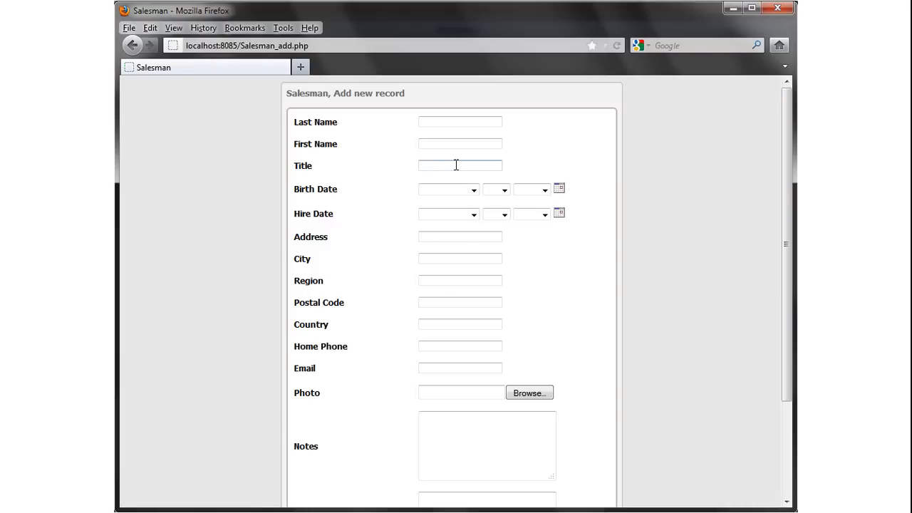
click(455, 165)
text(s)
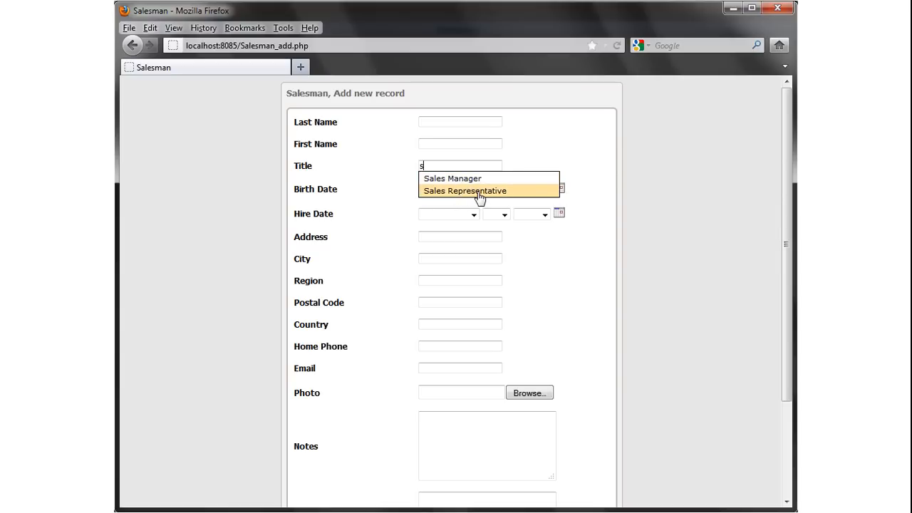
click(458, 180)
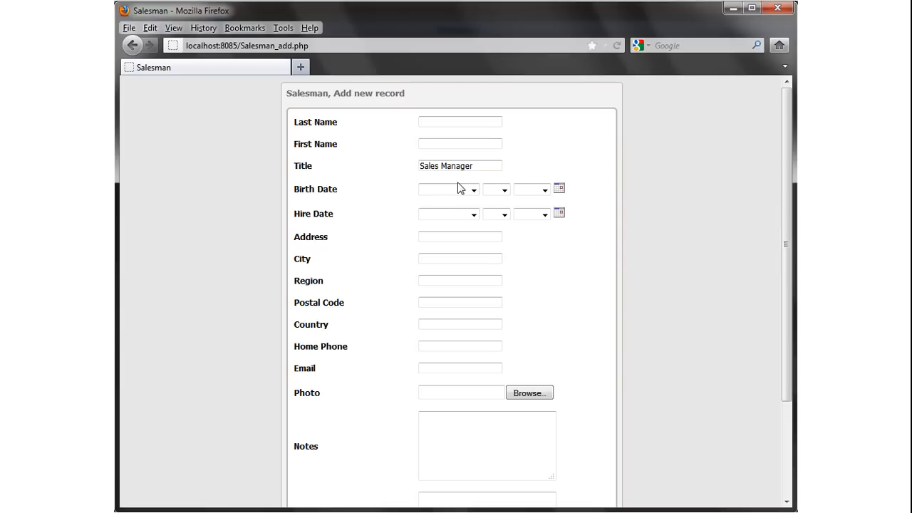
double_click(457, 163)
key(BackSpace)
click(559, 146)
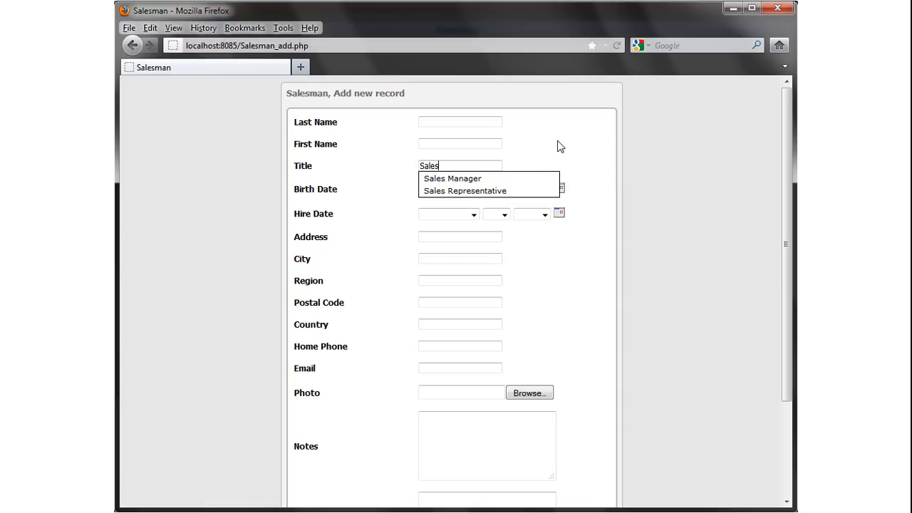
Fill in the salesman's last and first name, save the record, and view it.
click(467, 121)
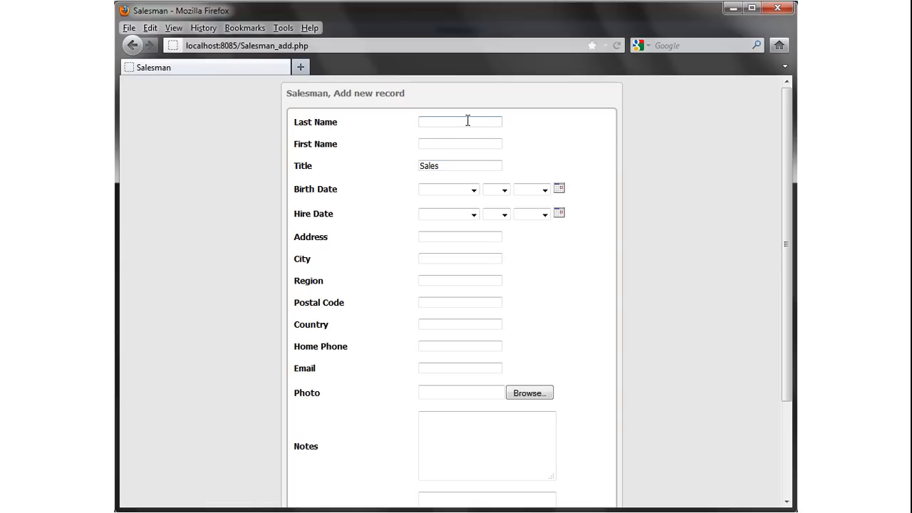
text(john)
key(Tab)
text(foe)
scroll(422, 415, down, 3)
click(317, 478)
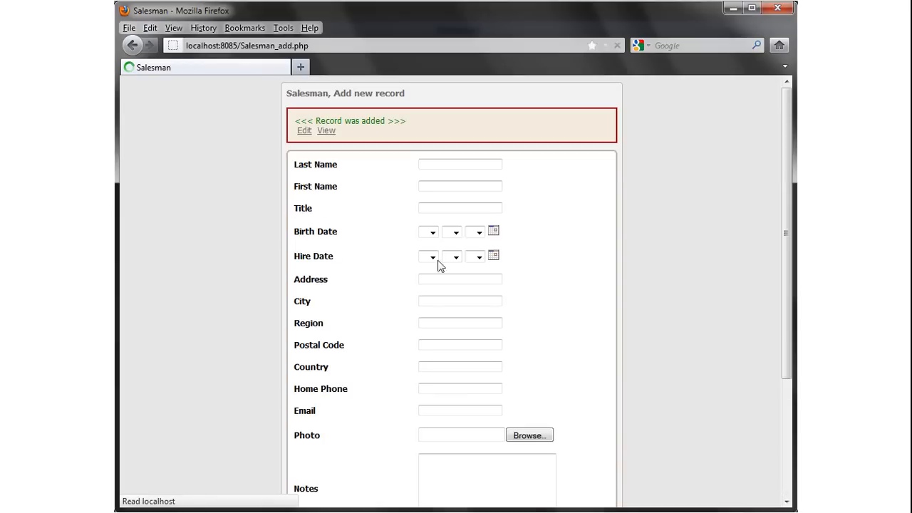
click(328, 131)
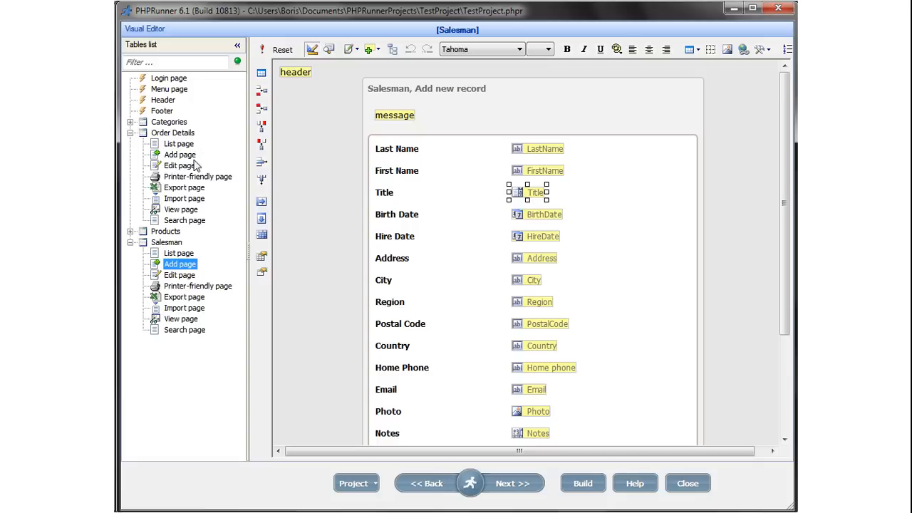
Make the Order Details ProductID lookup a list page with search, rebuild, and return to Firefox.
click(178, 156)
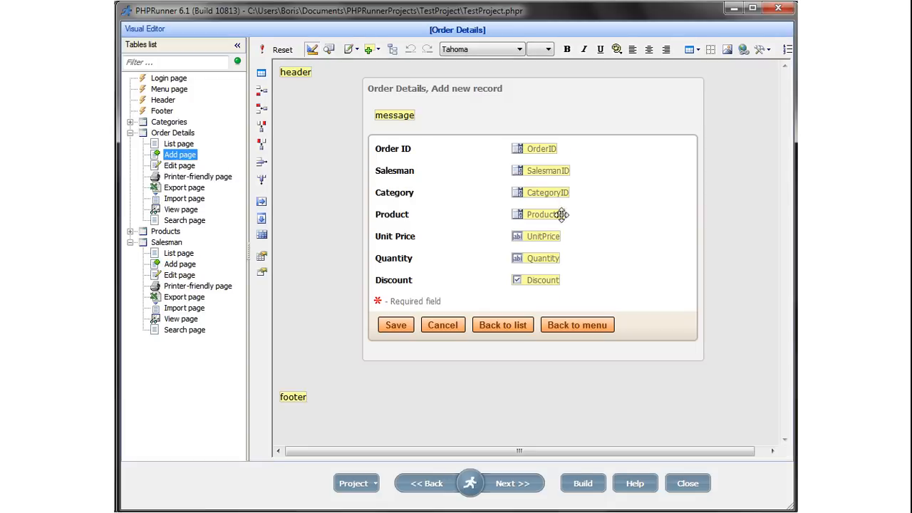
click(546, 213)
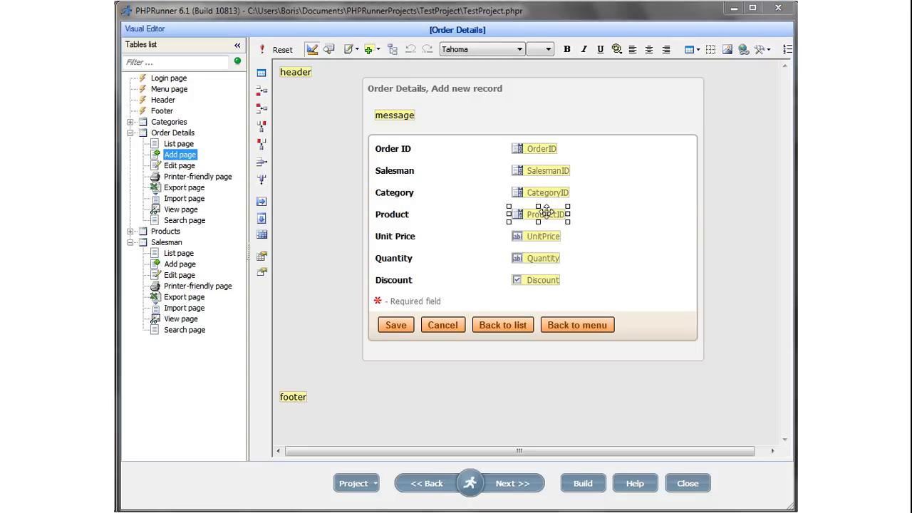
double_click(546, 212)
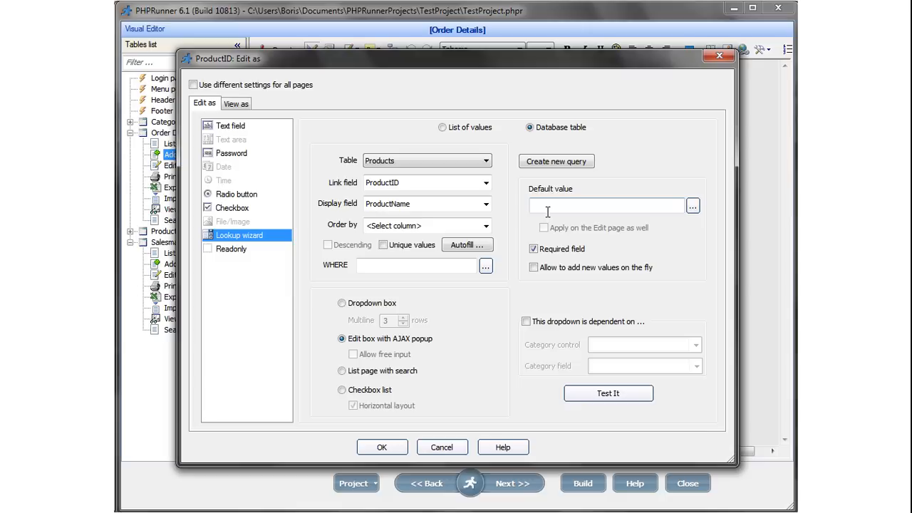
click(342, 371)
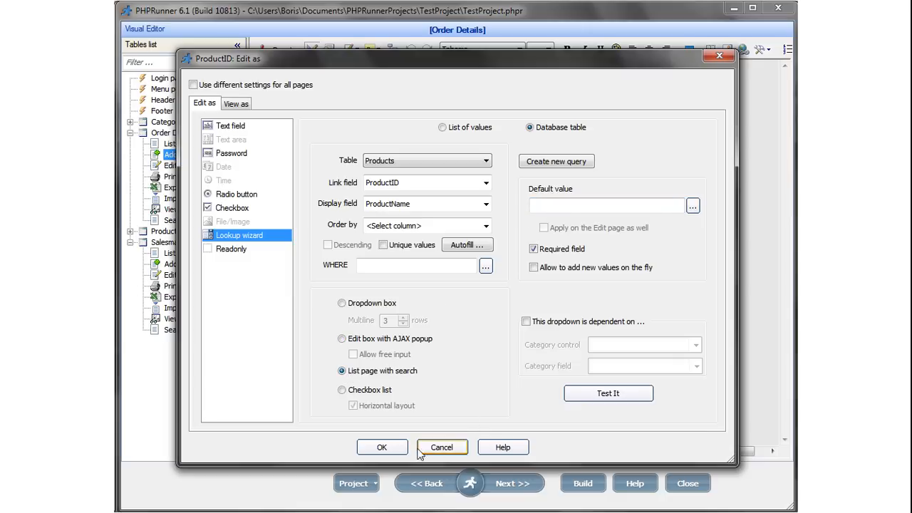
click(382, 447)
click(582, 484)
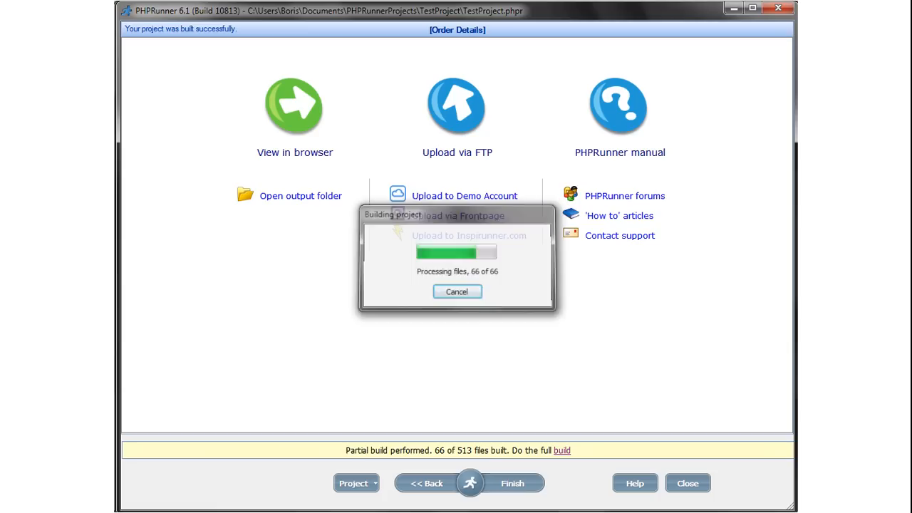
mouse_move(285, 512)
click(433, 485)
scroll(432, 366, down, 1)
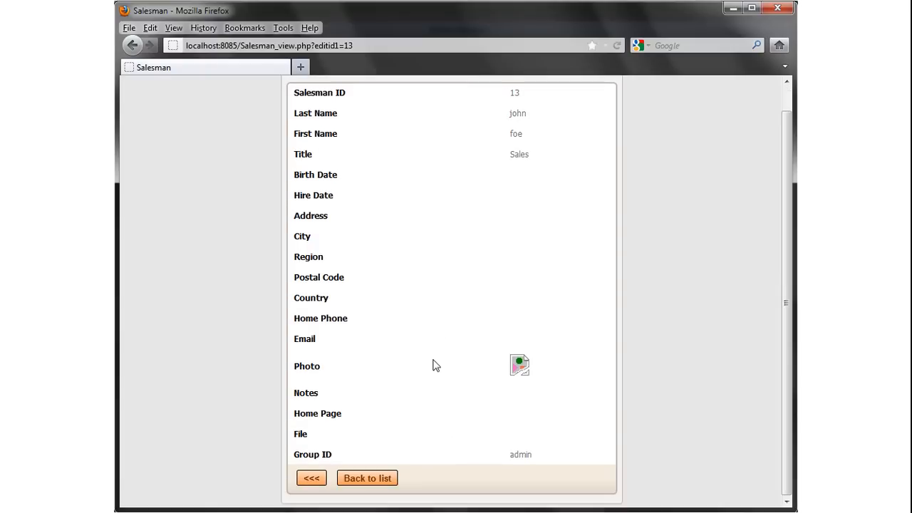
Start a new Order Details record with Order ID 10253 and open the product selection list.
click(372, 479)
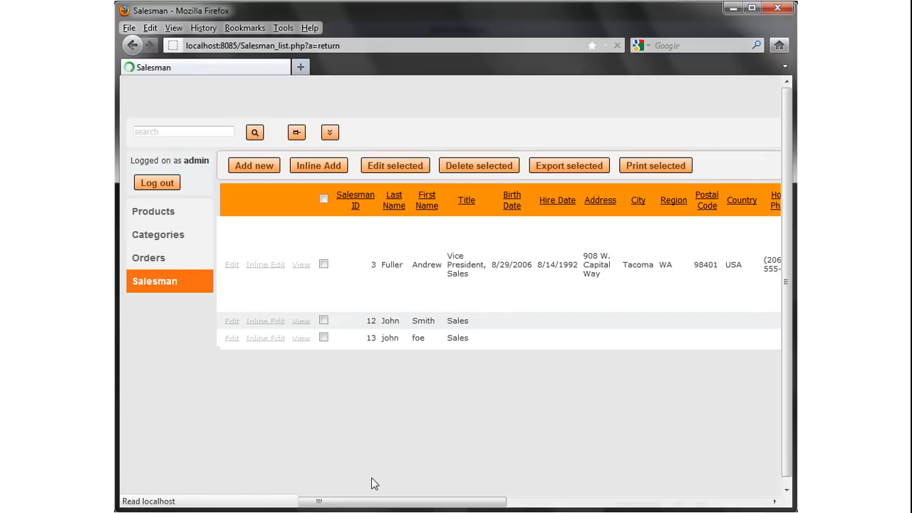
click(148, 259)
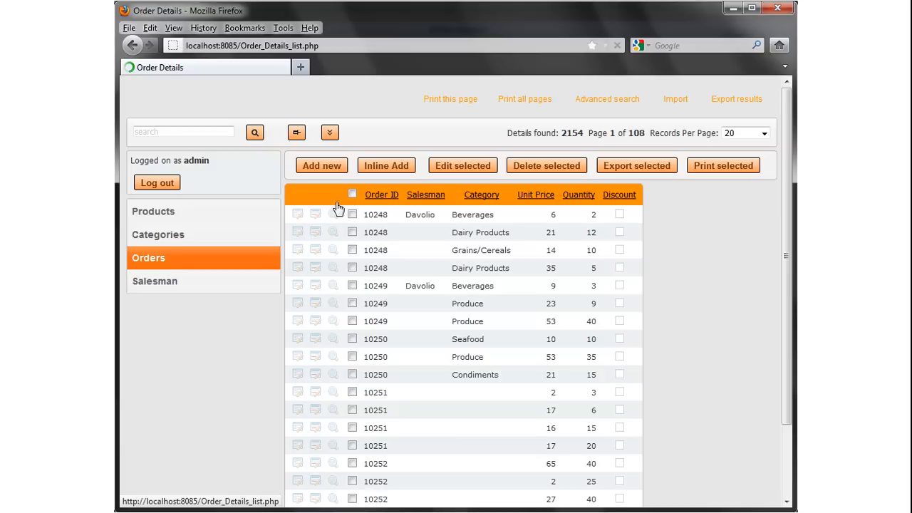
click(321, 166)
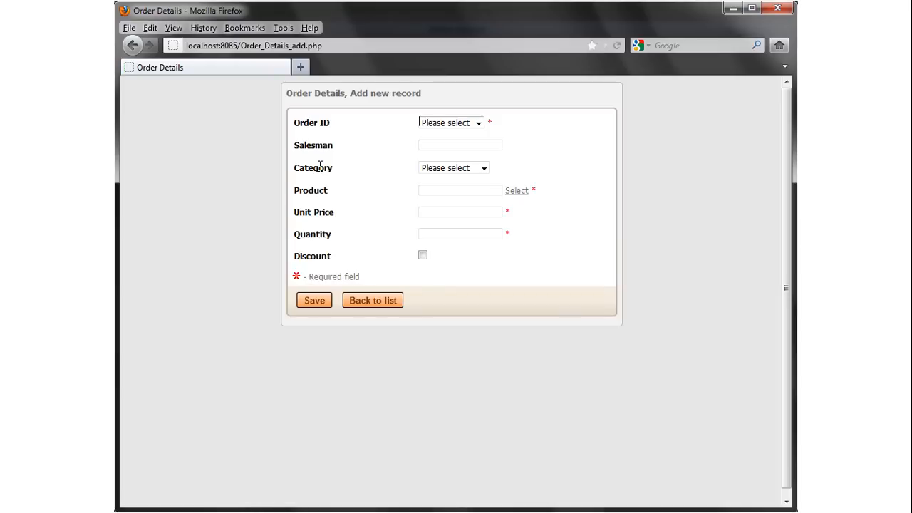
click(481, 123)
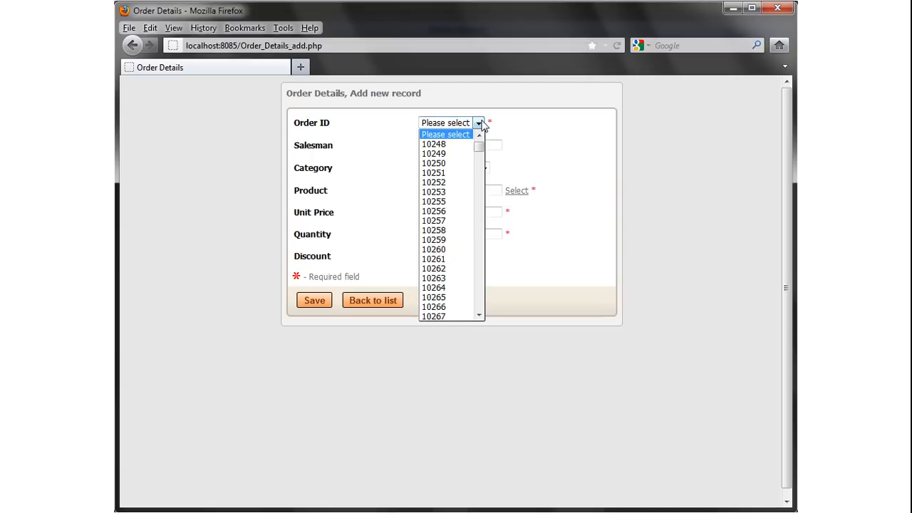
click(443, 193)
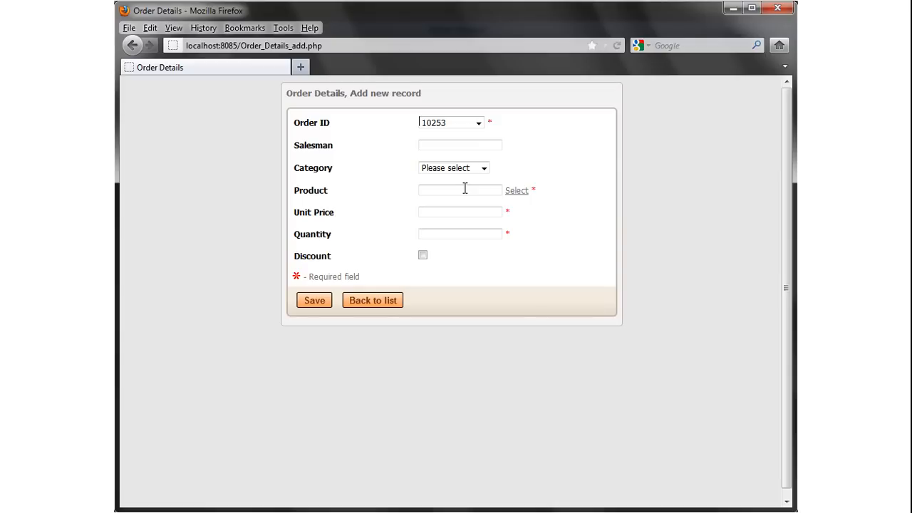
click(519, 191)
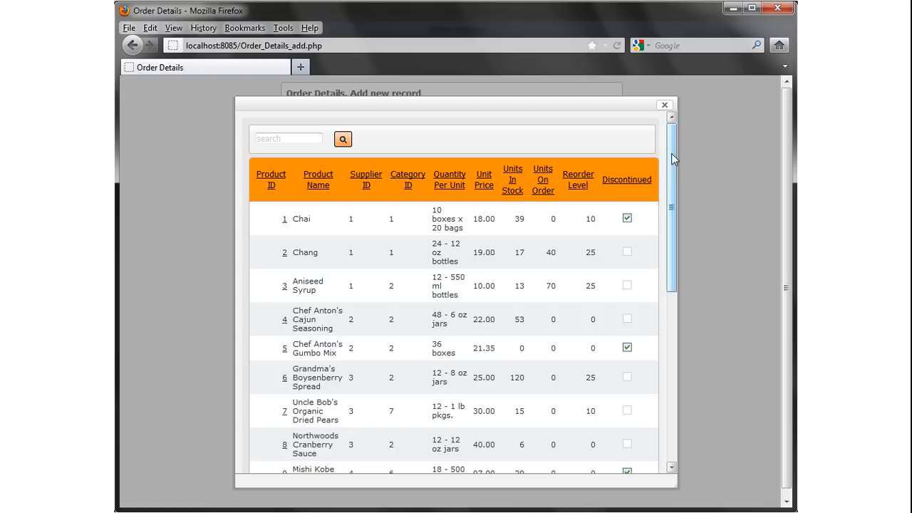
Search the product popup for 'ch' and choose Queso Manchego La Pastora.
drag(672, 153, 672, 368)
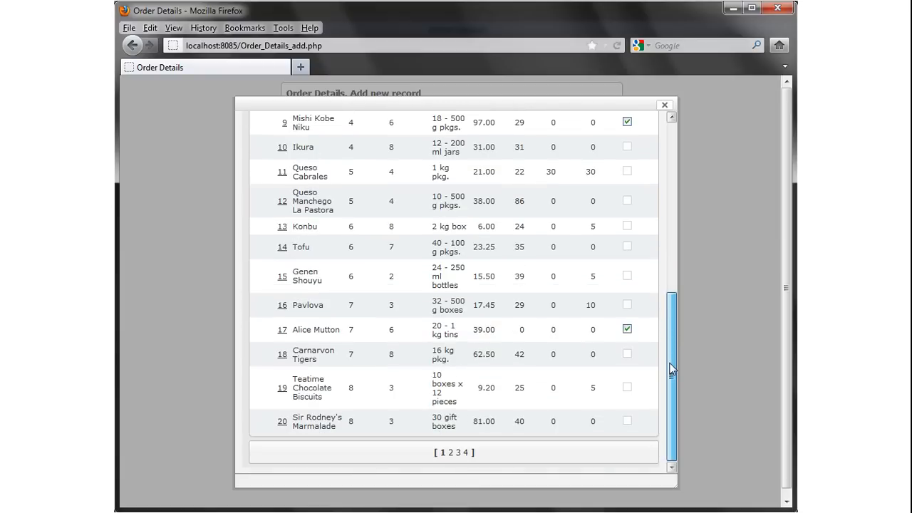
drag(672, 369, 678, 147)
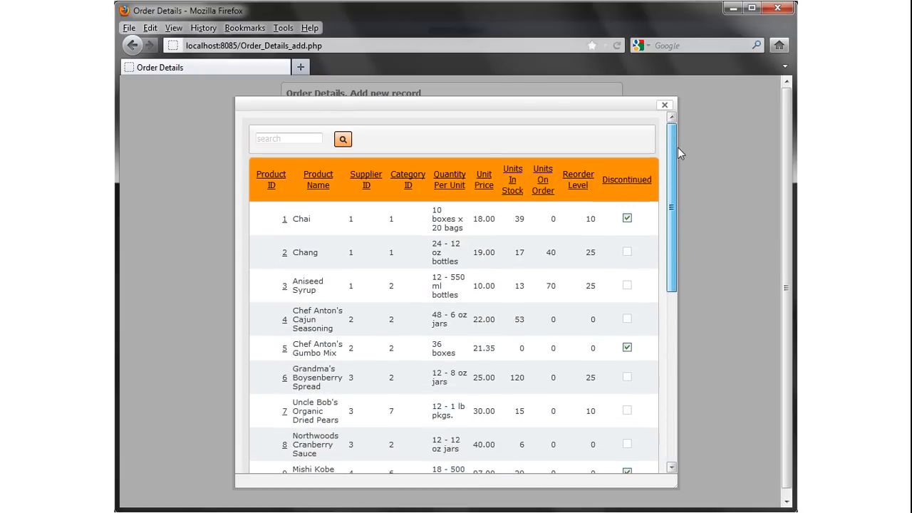
click(283, 141)
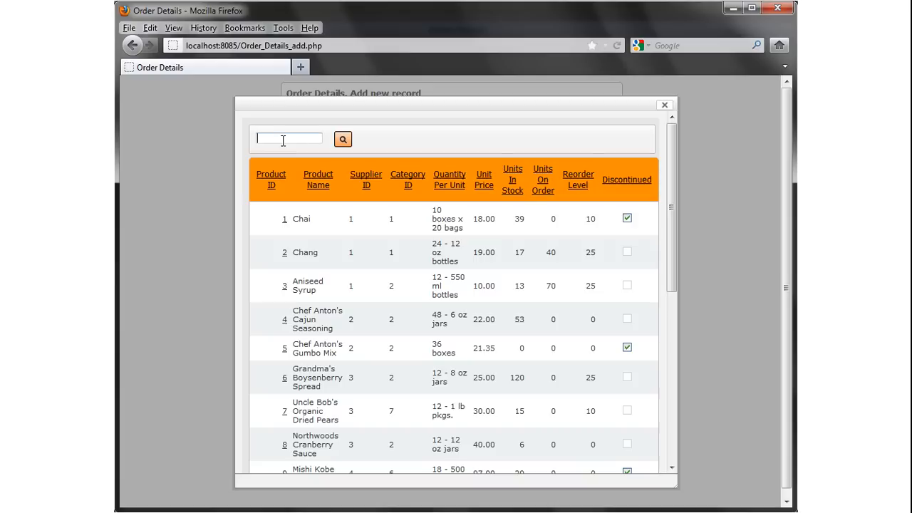
text(ch)
click(341, 141)
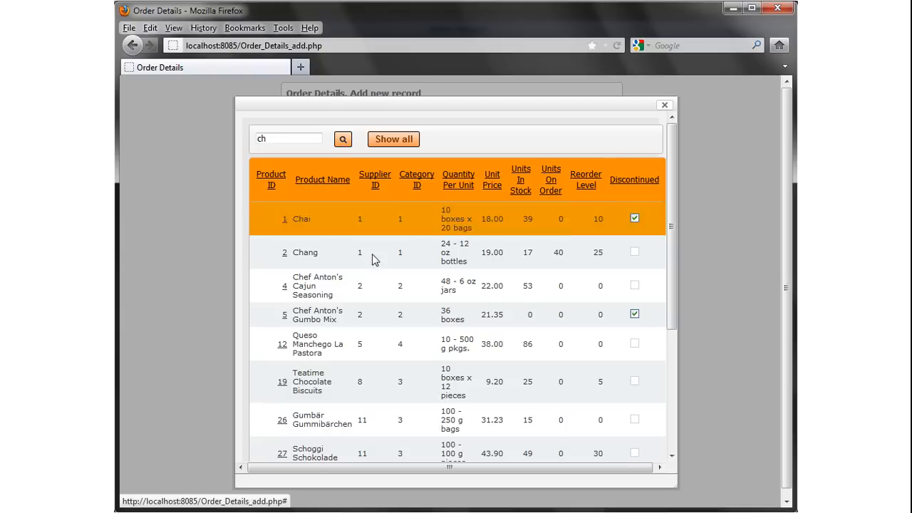
scroll(394, 278, down, 5)
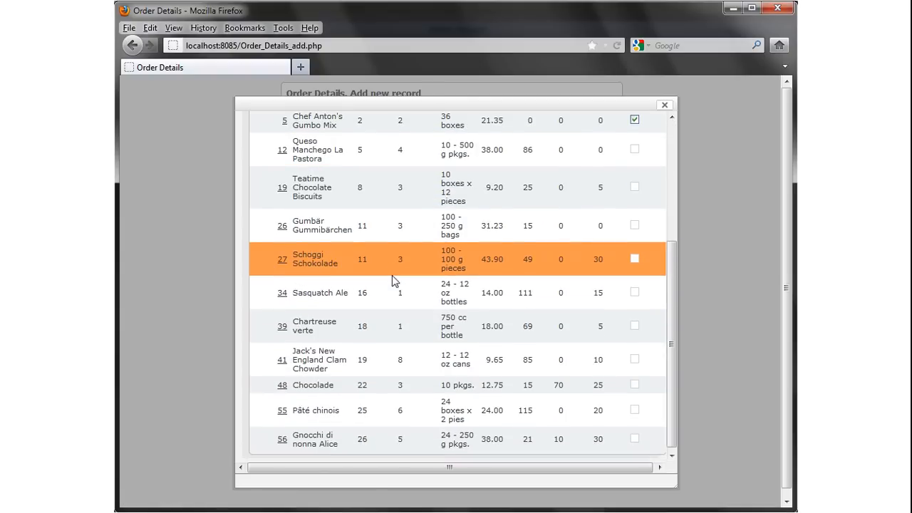
scroll(392, 275, up, 4)
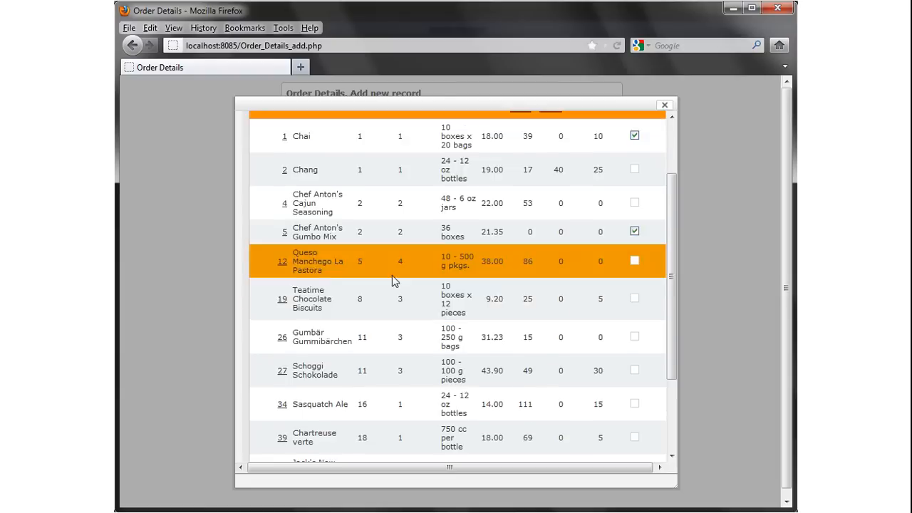
scroll(394, 281, up, 2)
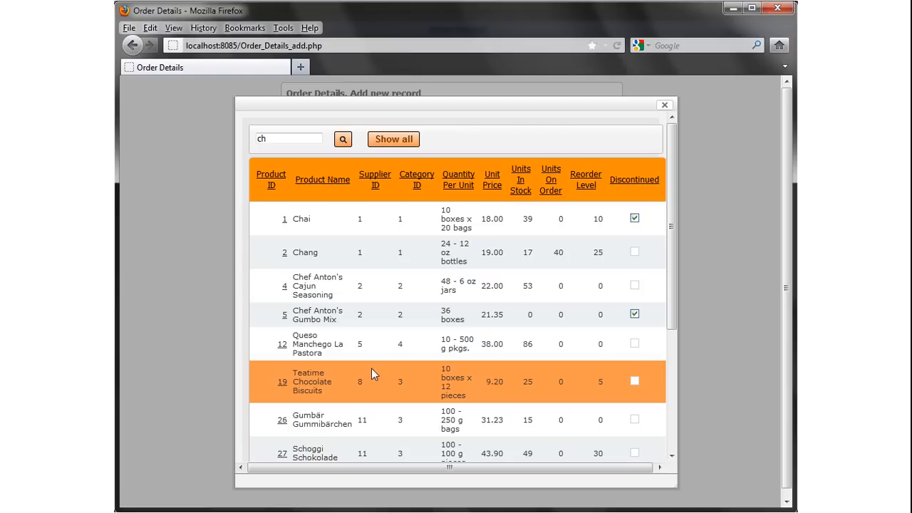
click(283, 347)
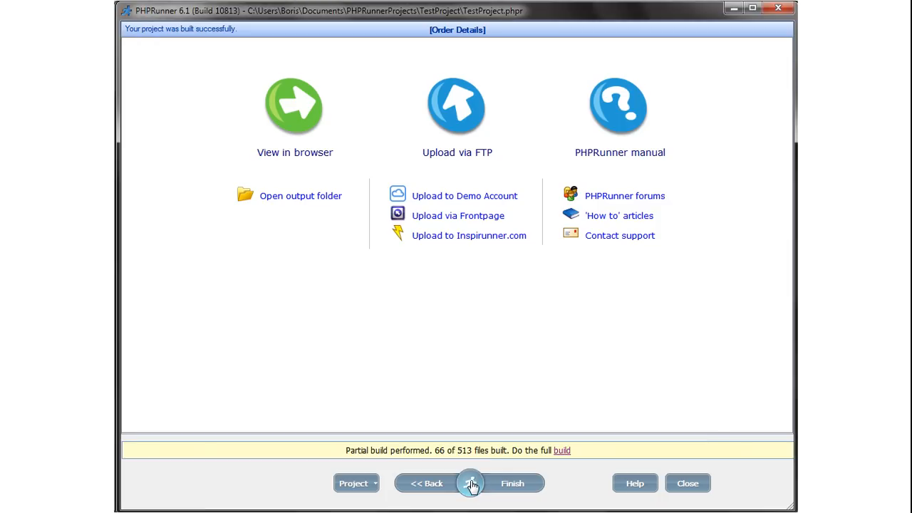
Change the Order Details ProductID field to a horizontal checkbox list and rebuild the project.
click(471, 484)
click(604, 440)
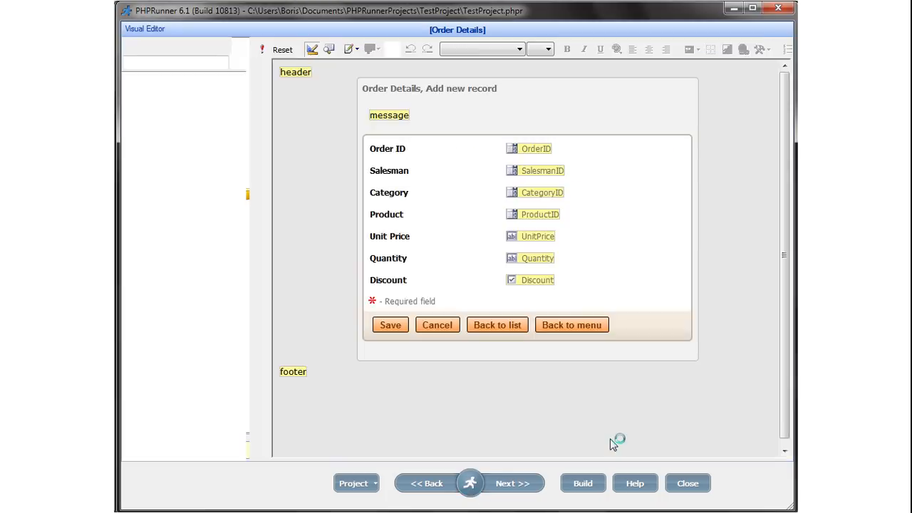
click(550, 212)
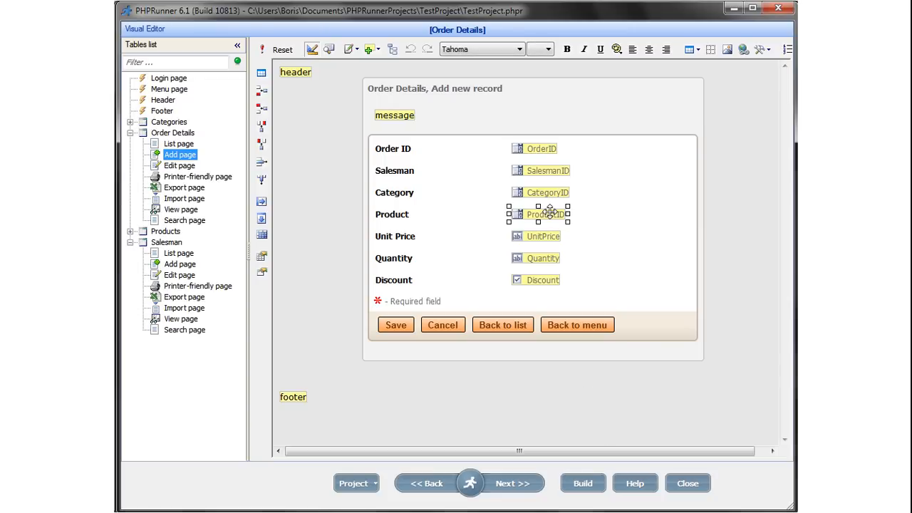
double_click(550, 212)
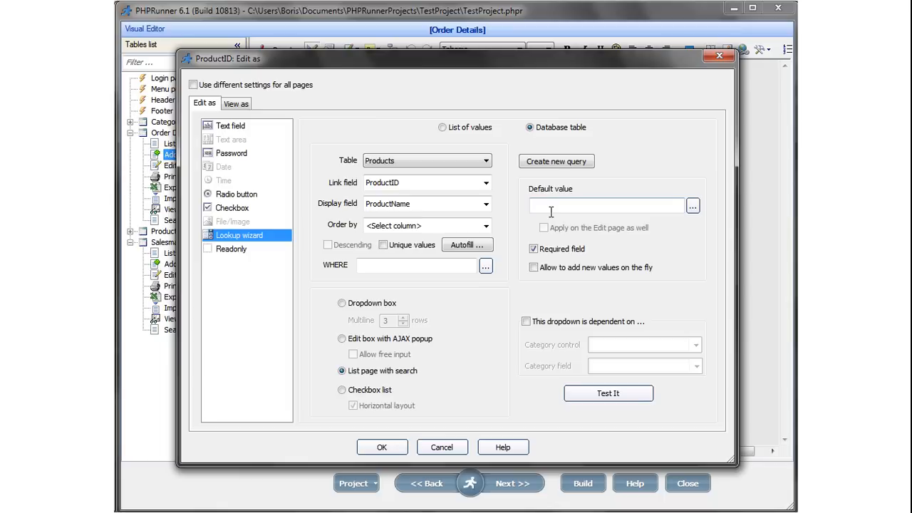
click(342, 390)
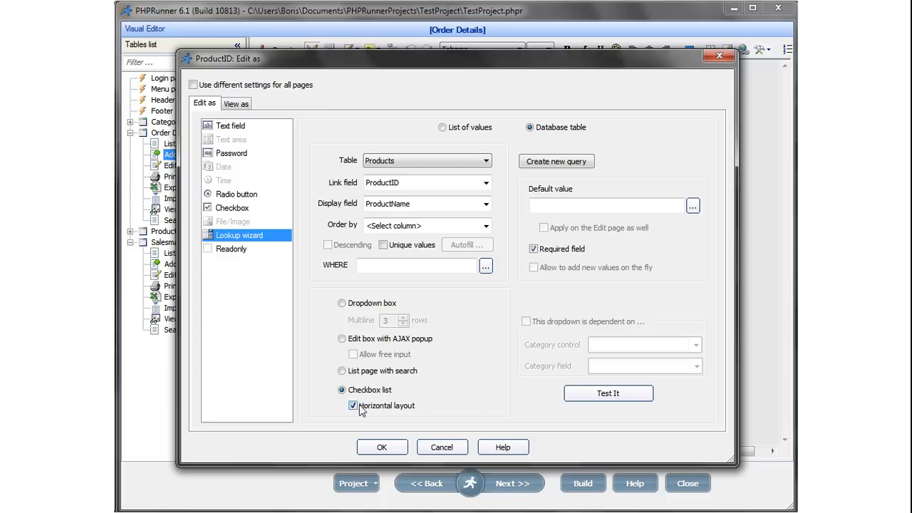
click(395, 447)
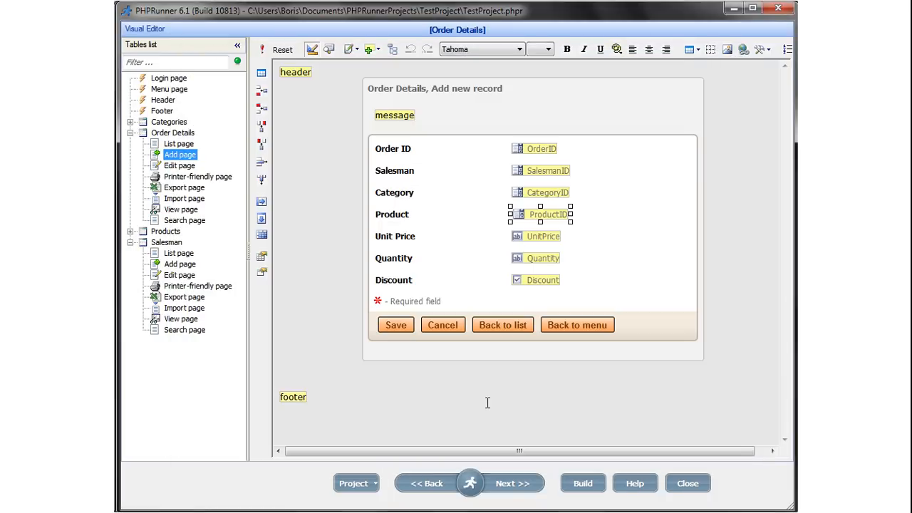
click(583, 484)
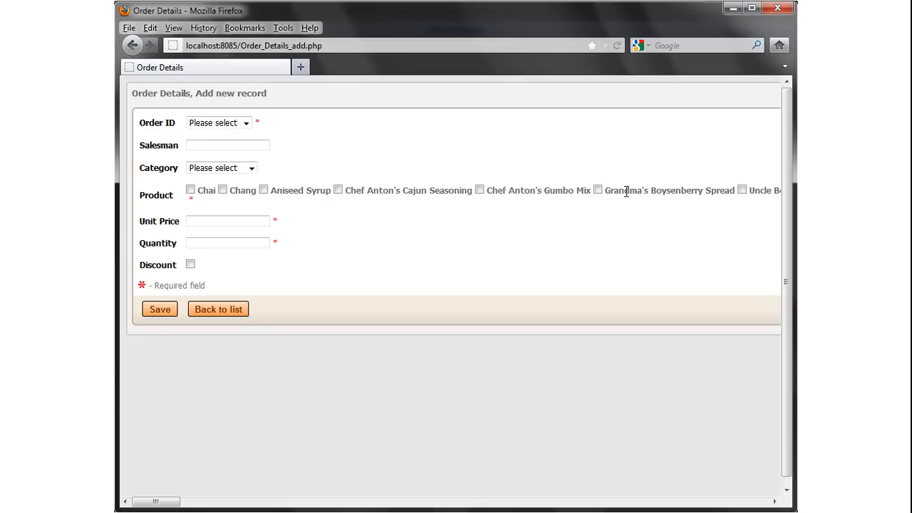
Tick Chef Anton's Gumbo Mix and Chef Anton's Cajun Seasoning, then return to PHPRunner.
click(479, 189)
click(338, 190)
click(486, 512)
Make the Salesman Add page's Title a checkbox list, rebuild, and return to Firefox's Order Details list.
mouse_move(473, 488)
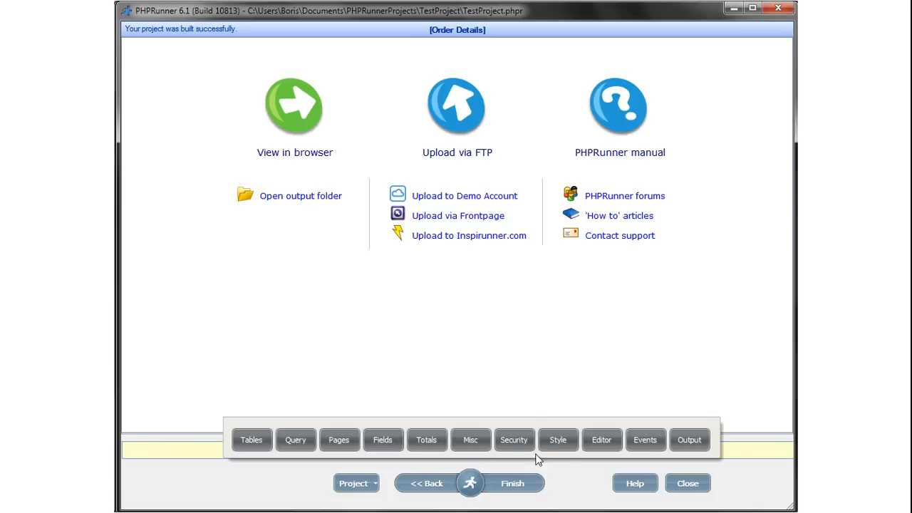
click(602, 443)
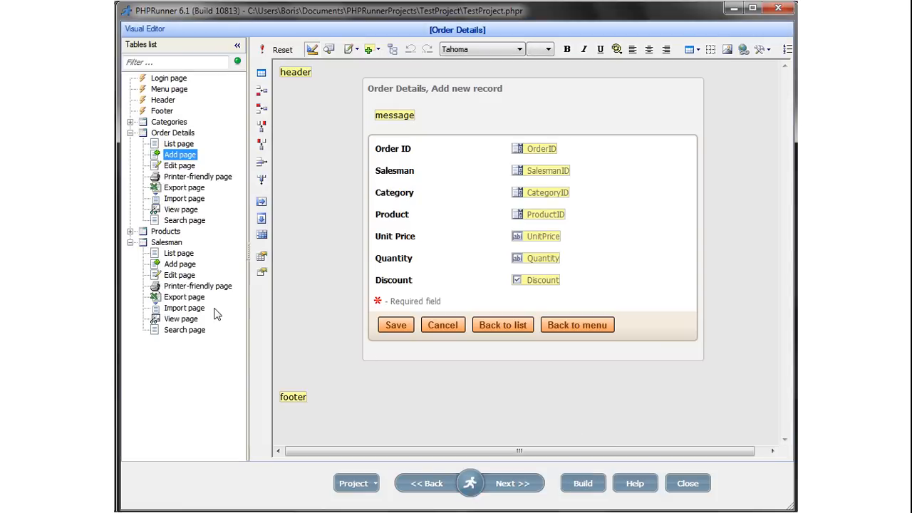
click(178, 266)
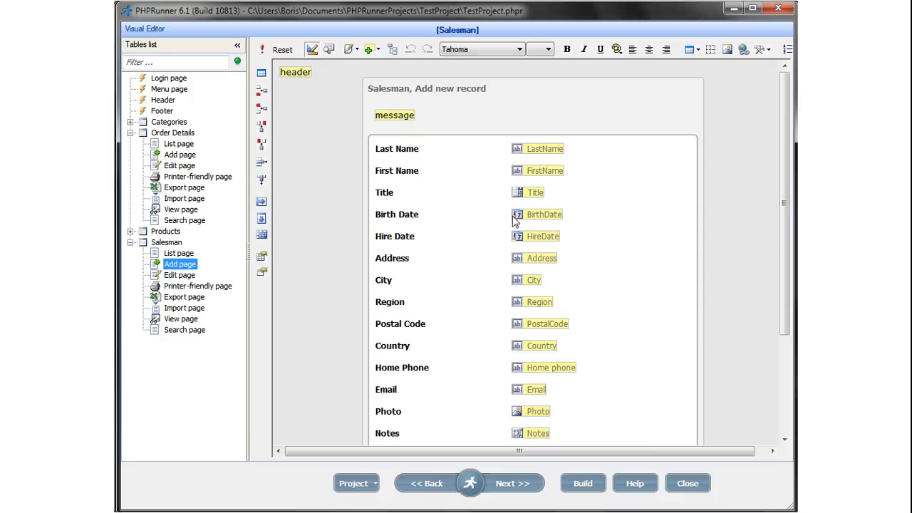
click(534, 191)
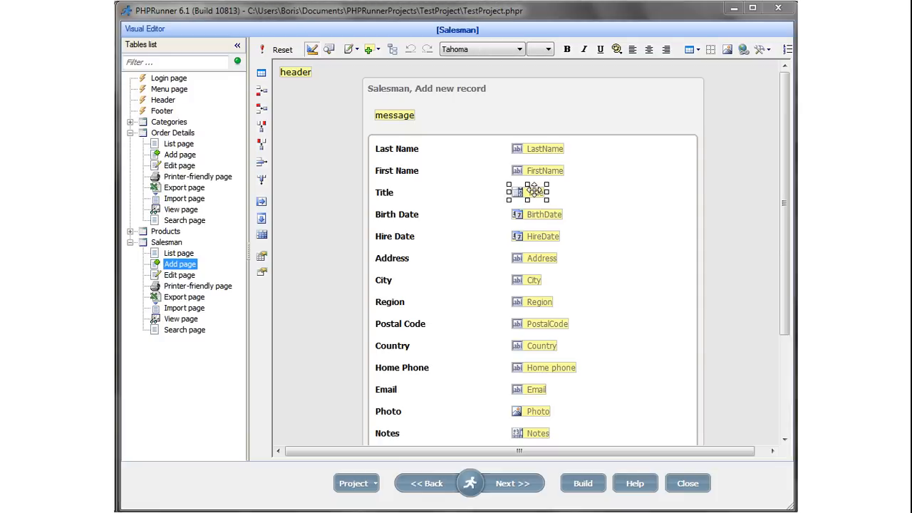
double_click(535, 191)
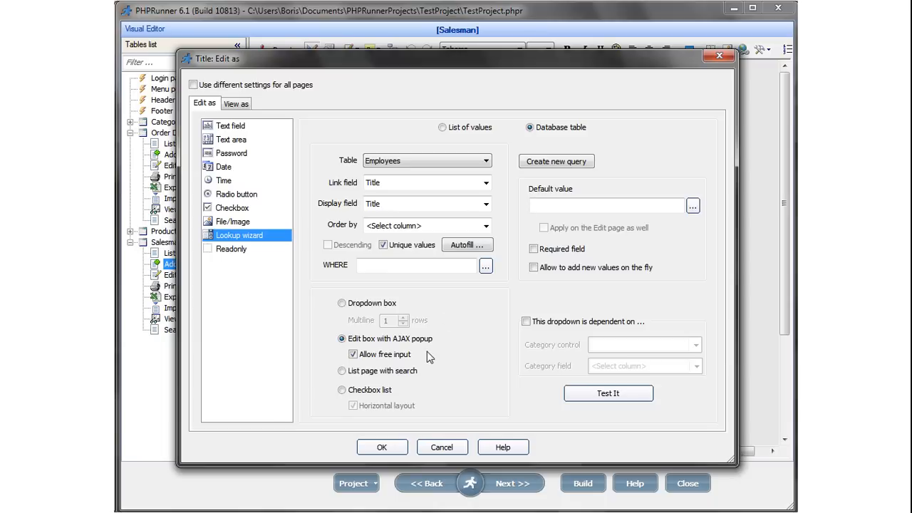
click(341, 390)
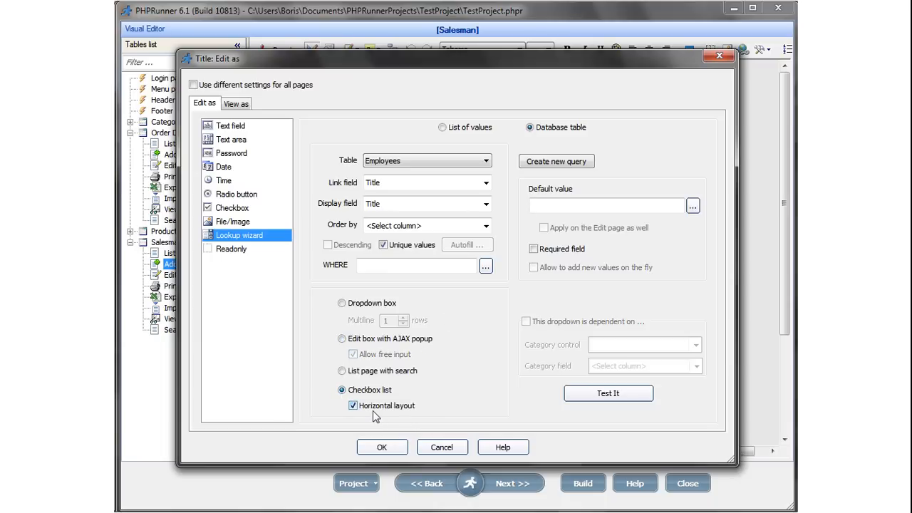
click(381, 447)
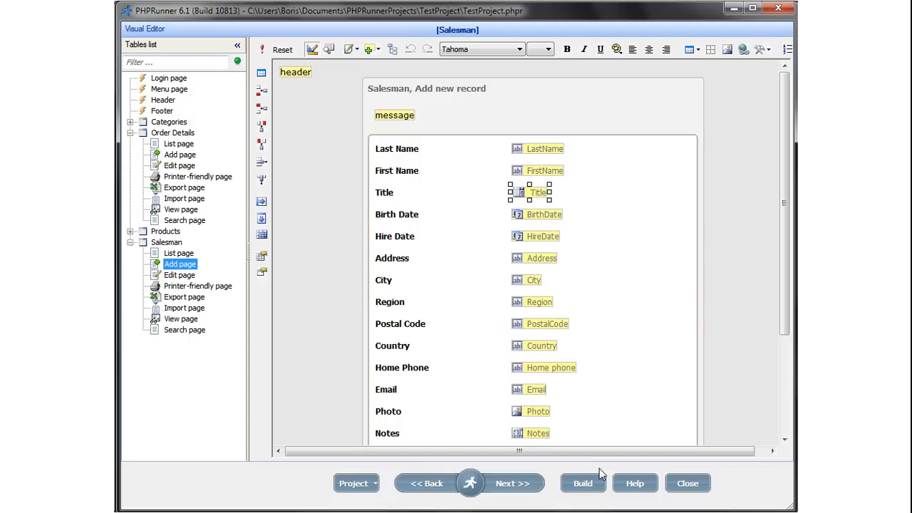
click(582, 485)
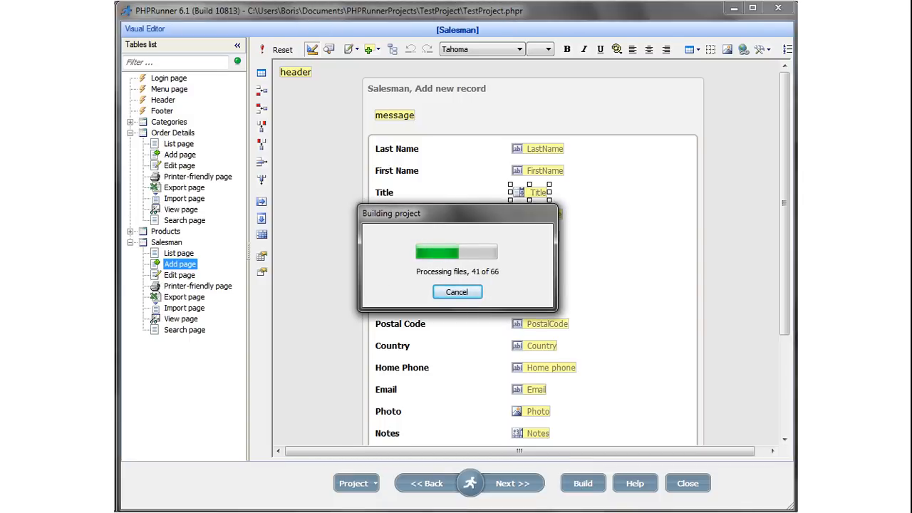
mouse_move(293, 512)
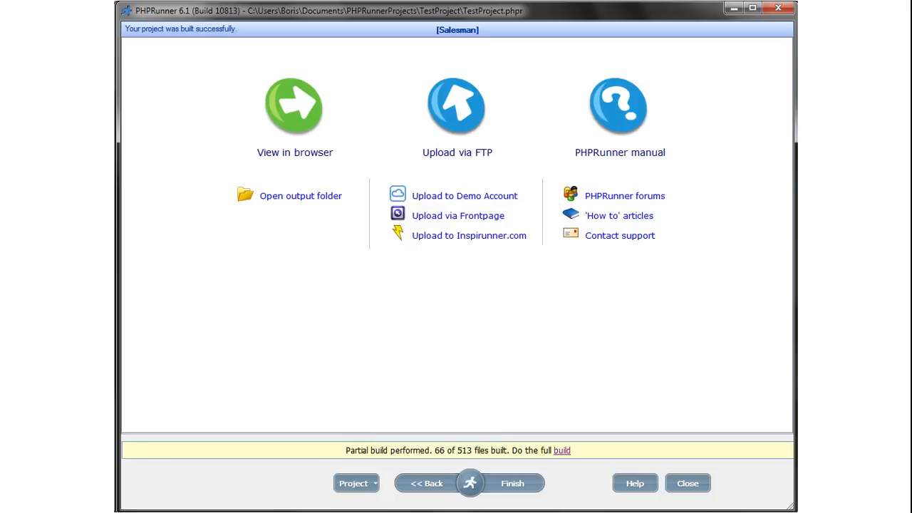
click(433, 485)
click(231, 315)
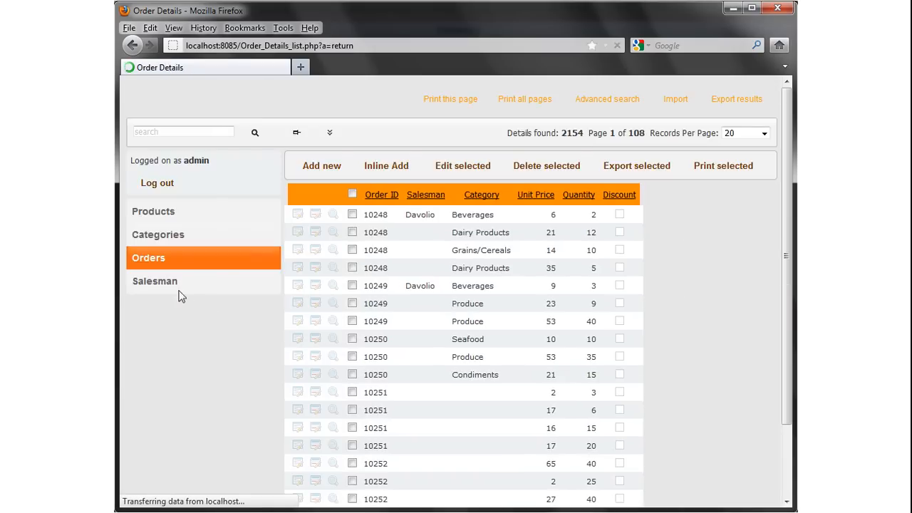
Add a salesman with last and first name, ticking both Sales Manager and Sales Representative titles.
click(150, 283)
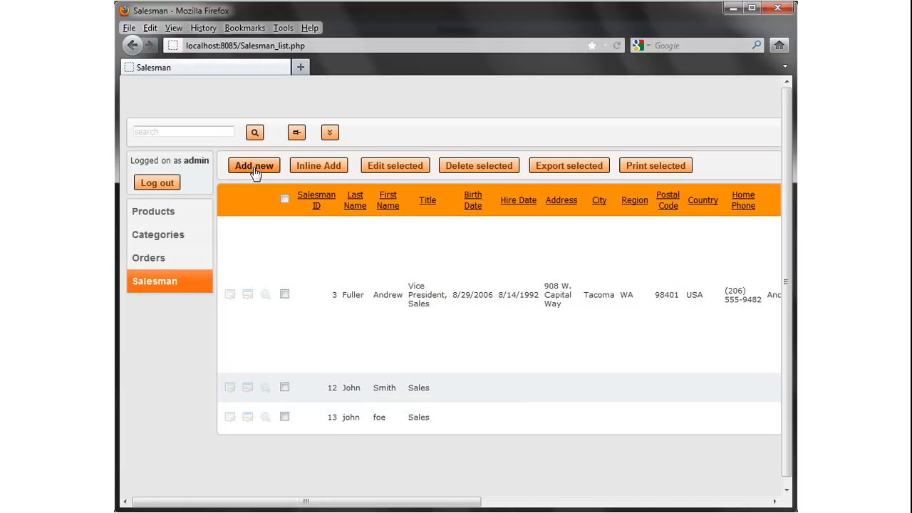
click(254, 168)
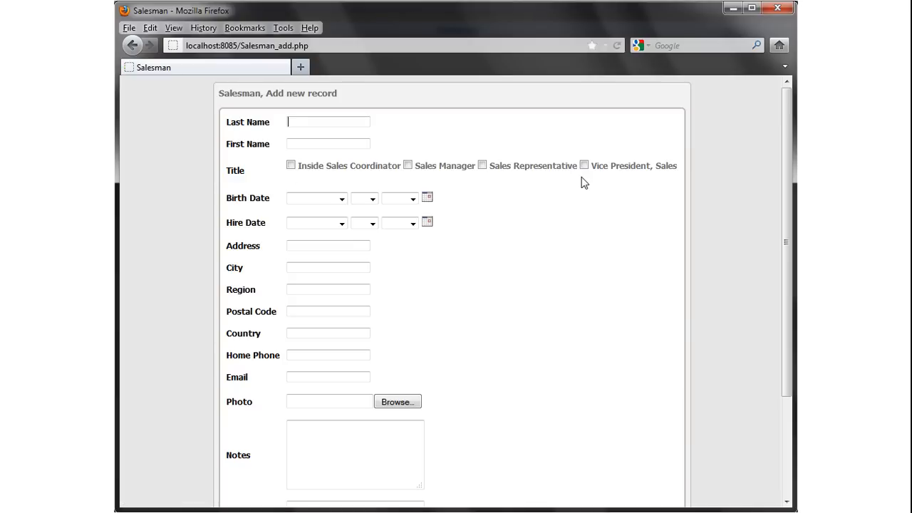
click(307, 121)
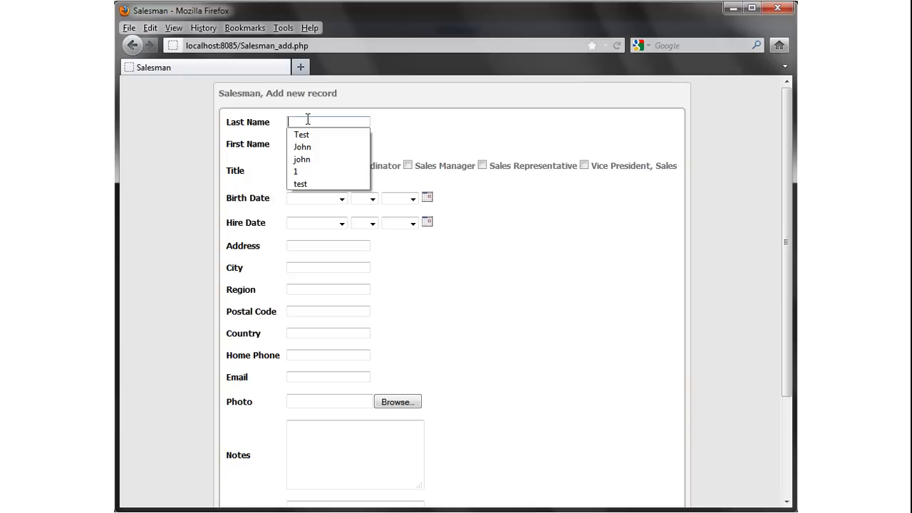
text(Jane)
key(Tab)
text(Doe)
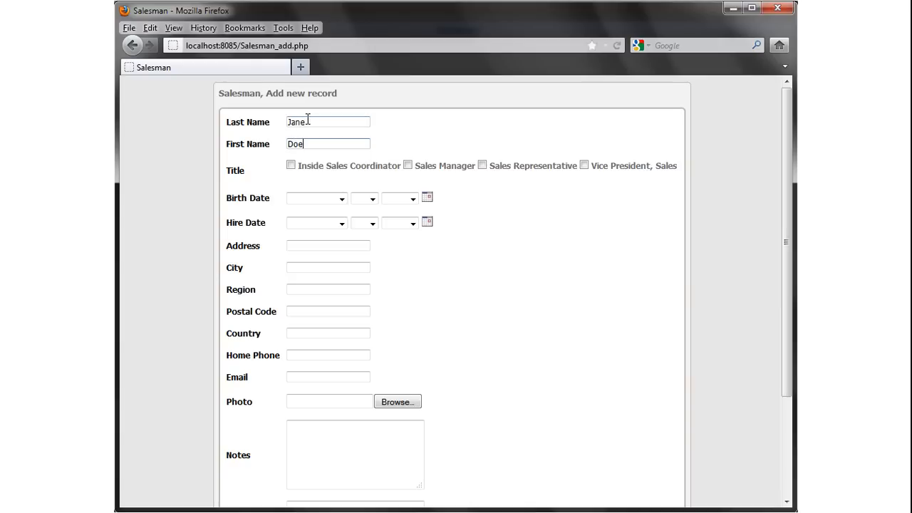
click(409, 167)
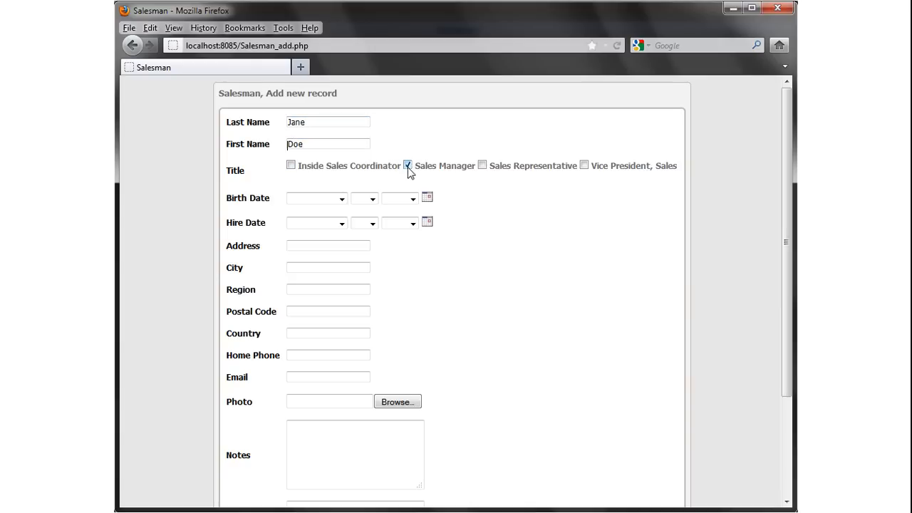
click(482, 165)
Save the new salesman, go back to the Salesman list, and switch to Access.
scroll(474, 240, down, 3)
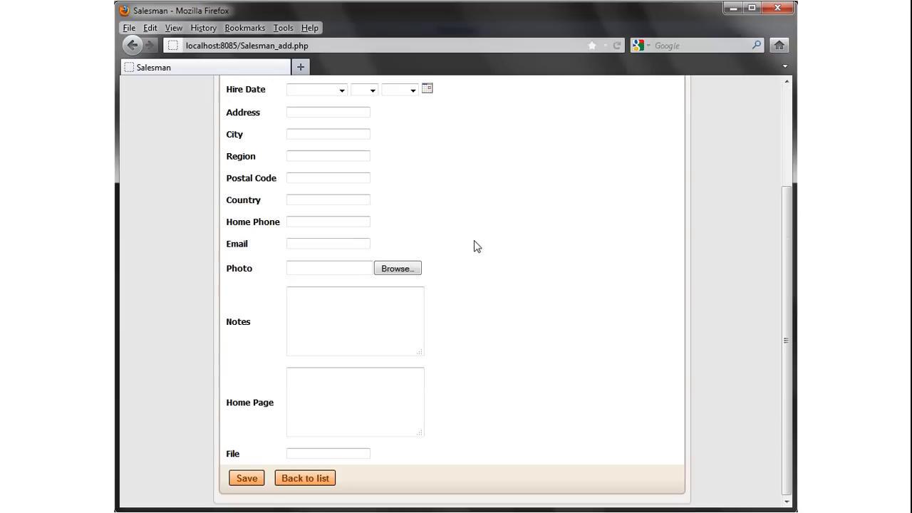
click(245, 480)
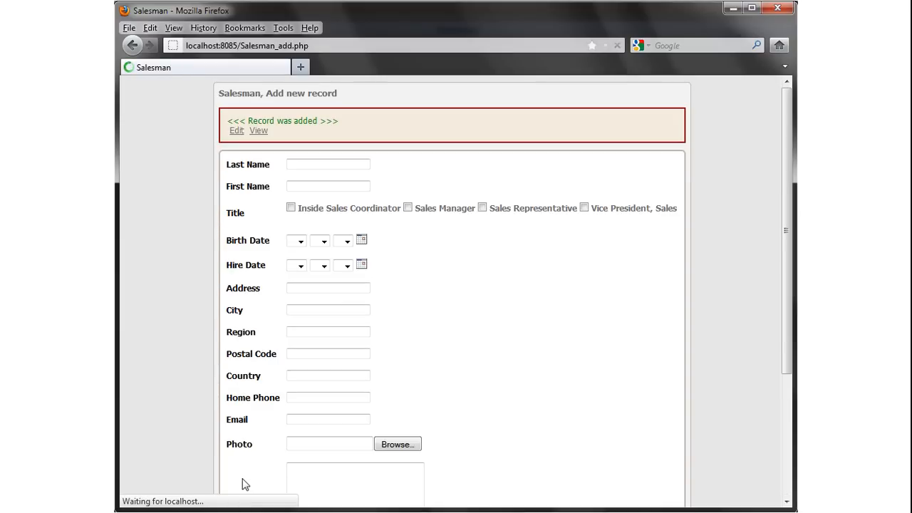
scroll(242, 484, down, 3)
click(307, 479)
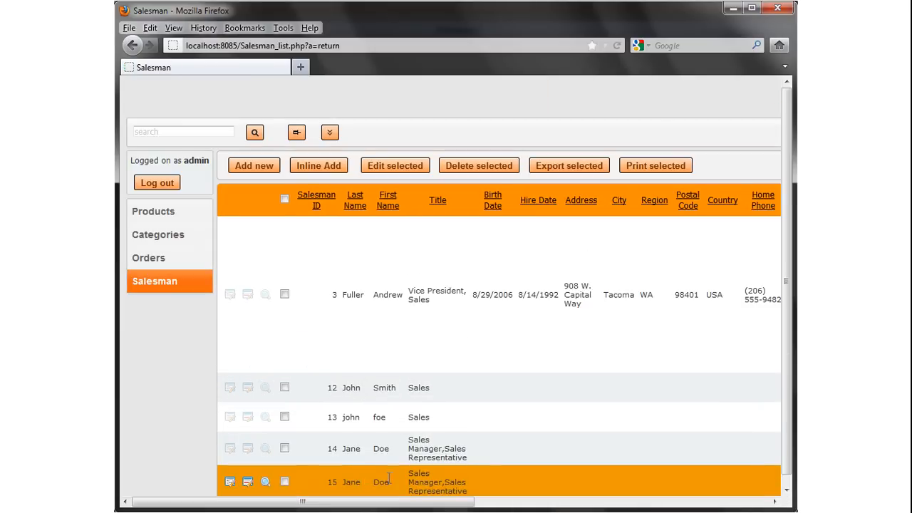
scroll(456, 349, down, 1)
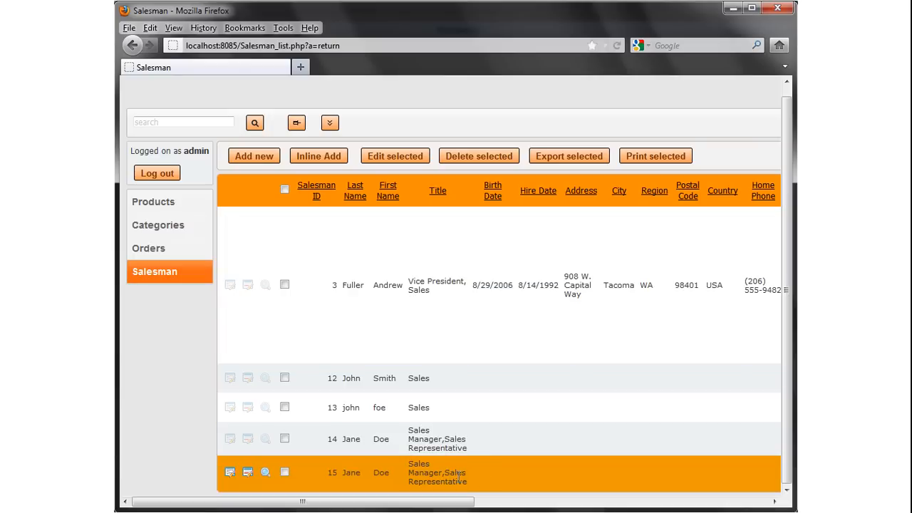
key(alt+Tab)
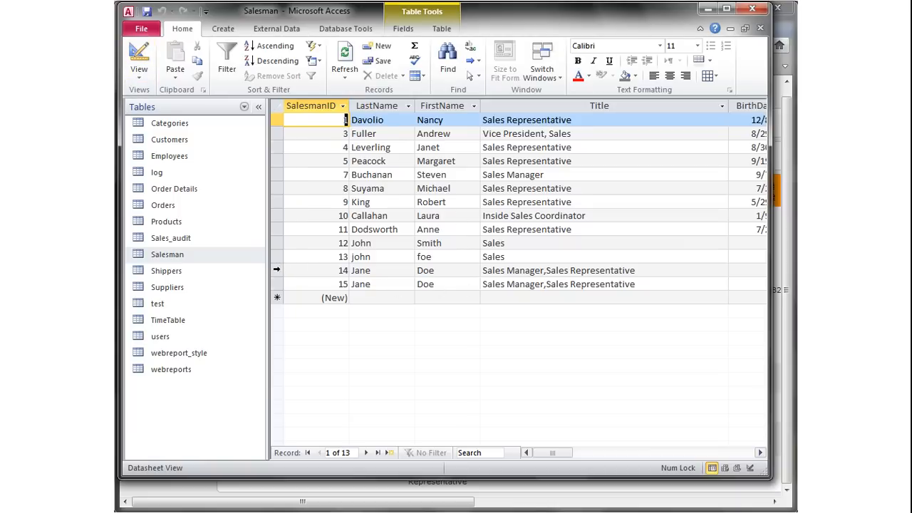
Select record 15 in the Access Salesman table to check its stored title.
click(275, 285)
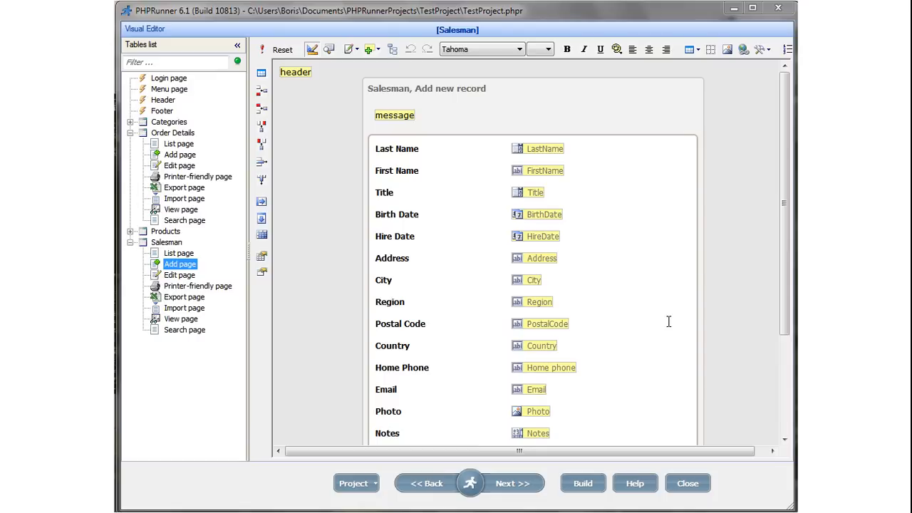
Make Title a dropdown lookup defaulting to Sales Manager, rebuild, and open the new salesman form.
click(530, 189)
double_click(530, 189)
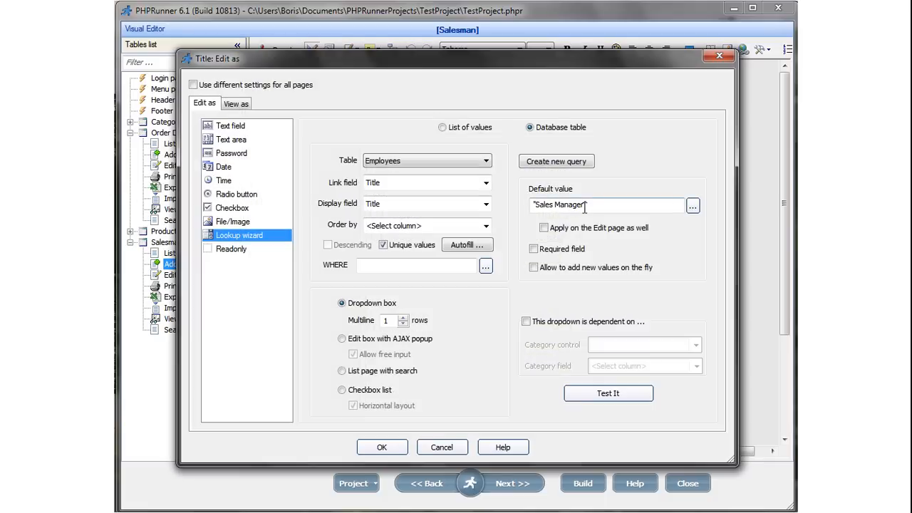
drag(590, 205, 531, 205)
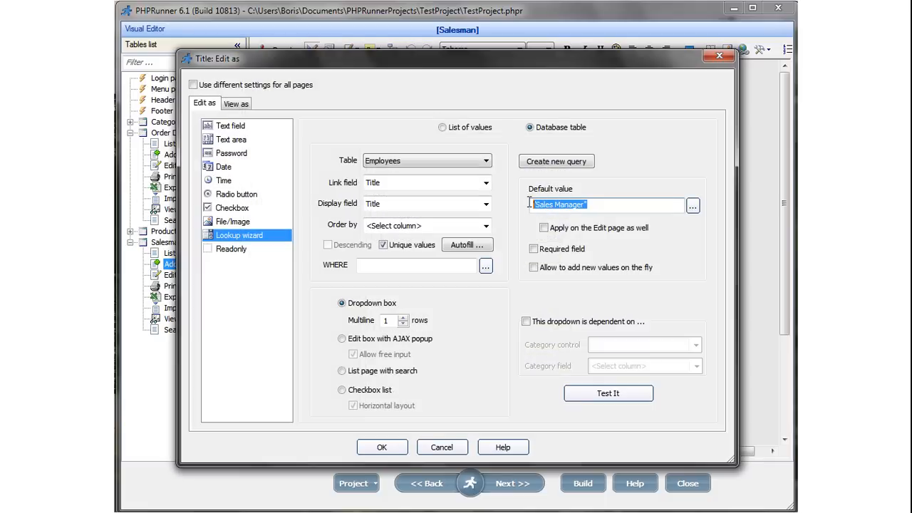
click(595, 206)
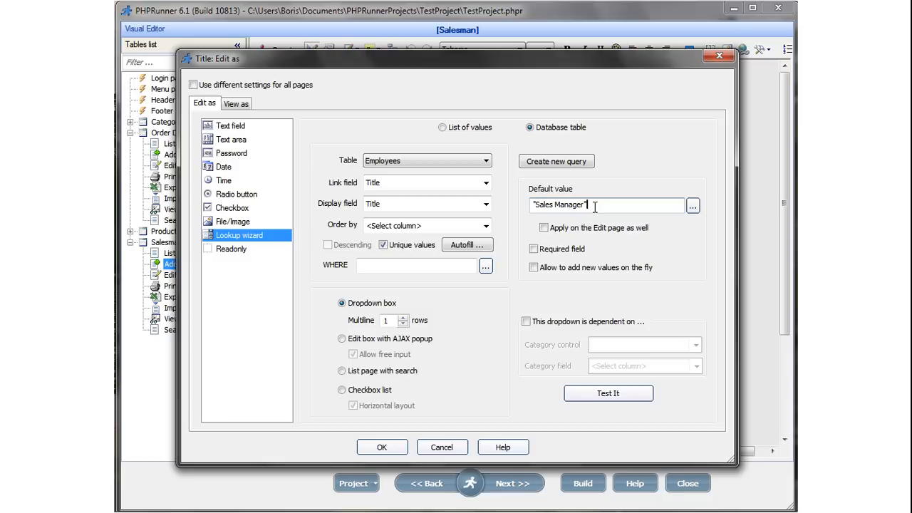
click(383, 447)
click(583, 484)
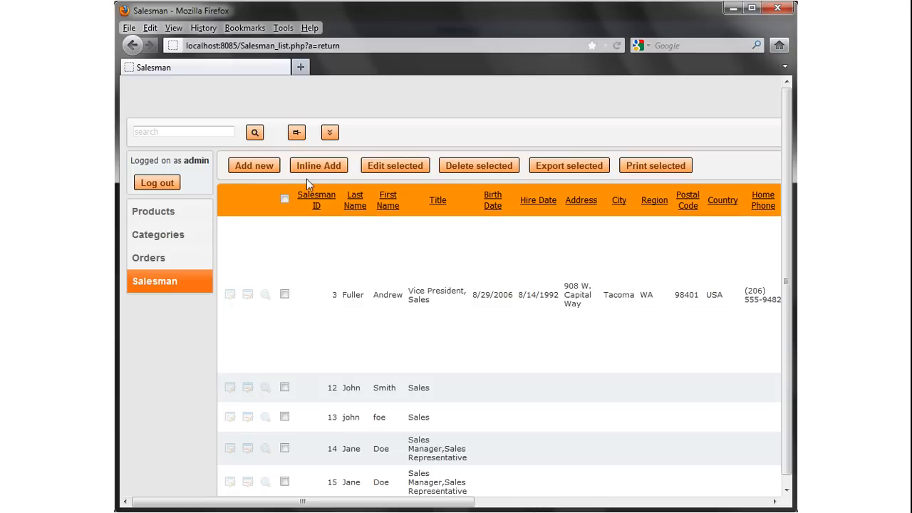
click(251, 170)
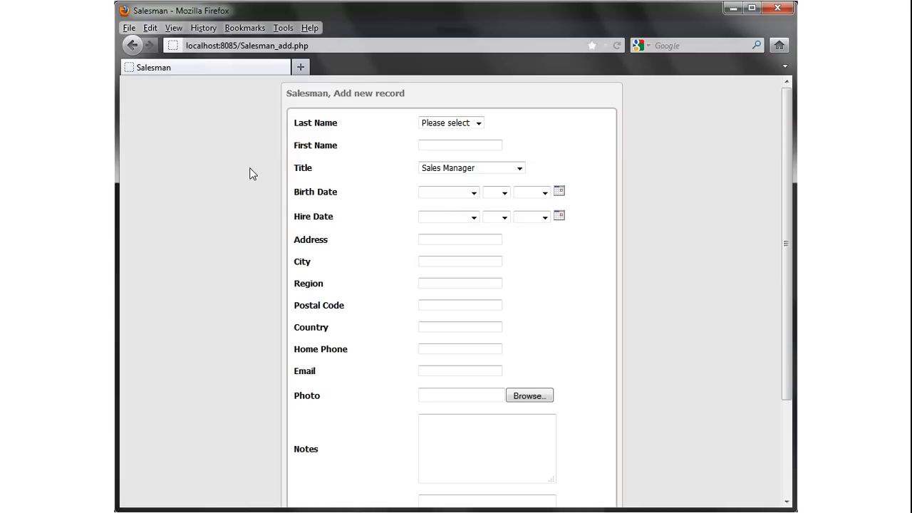
Check the Title dropdown's options on the Add new record form, preset to Sales Manager.
click(521, 169)
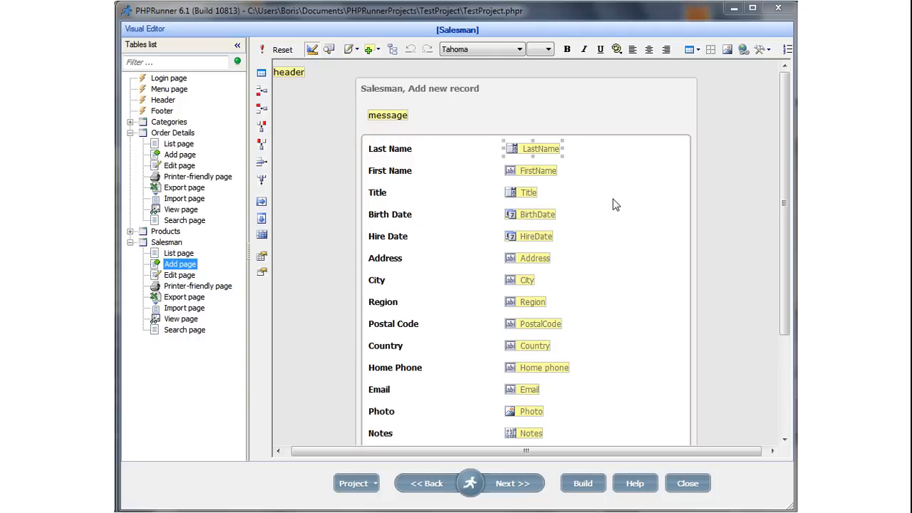
Open the autofill settings for the LastName lookup field on the Add page.
click(550, 150)
double_click(550, 150)
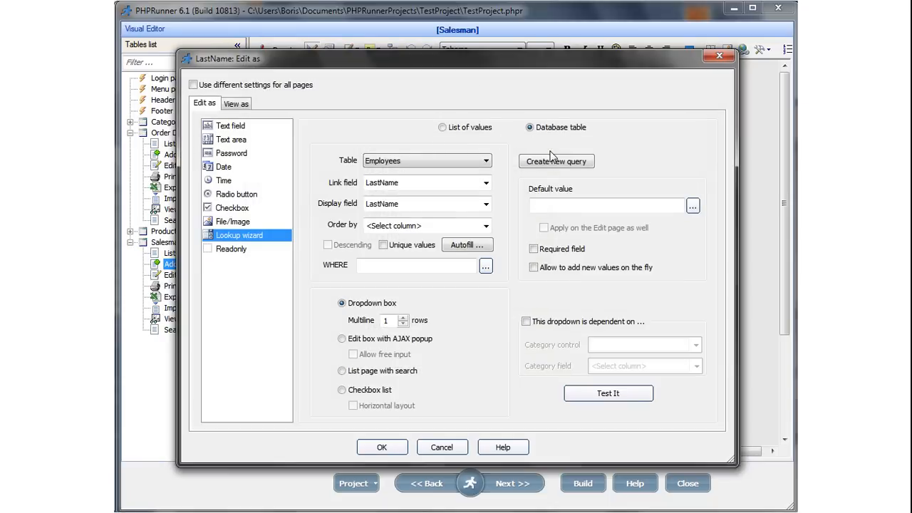
click(482, 245)
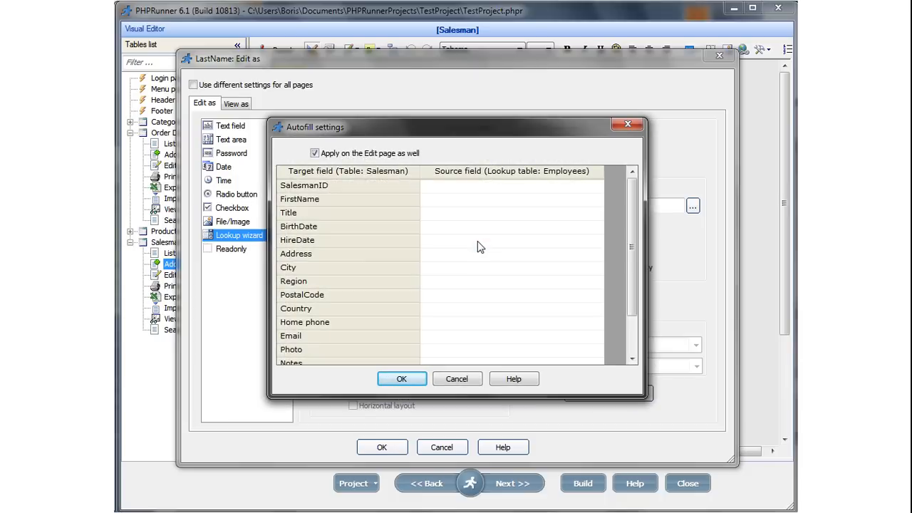
Map FirstName, Address, City and Region to the matching Employees table fields.
click(490, 200)
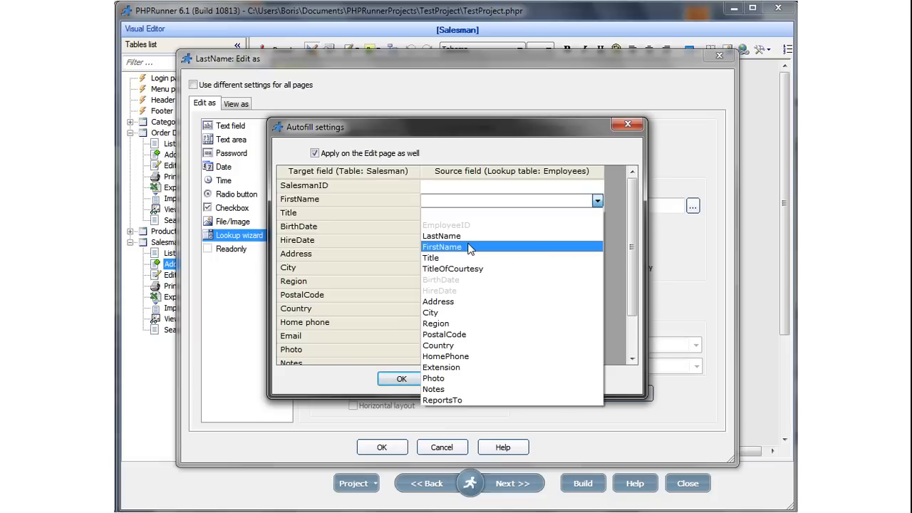
click(470, 247)
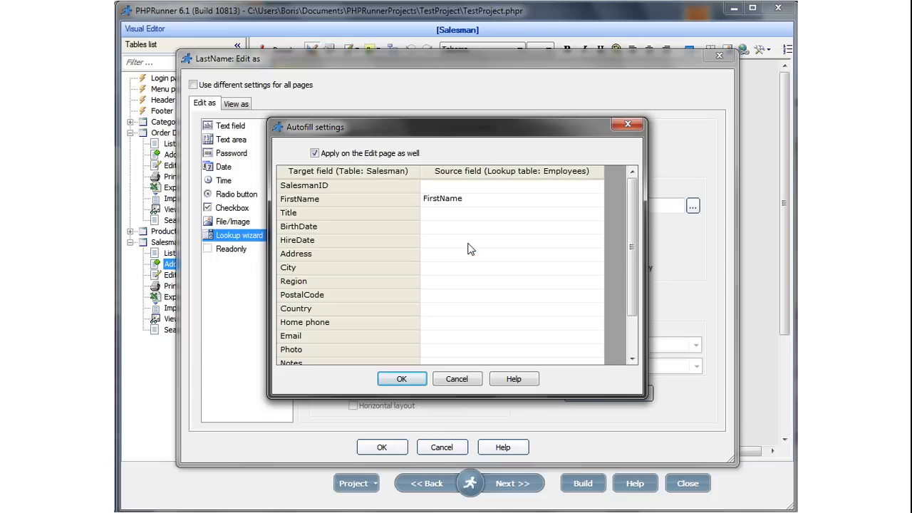
click(468, 256)
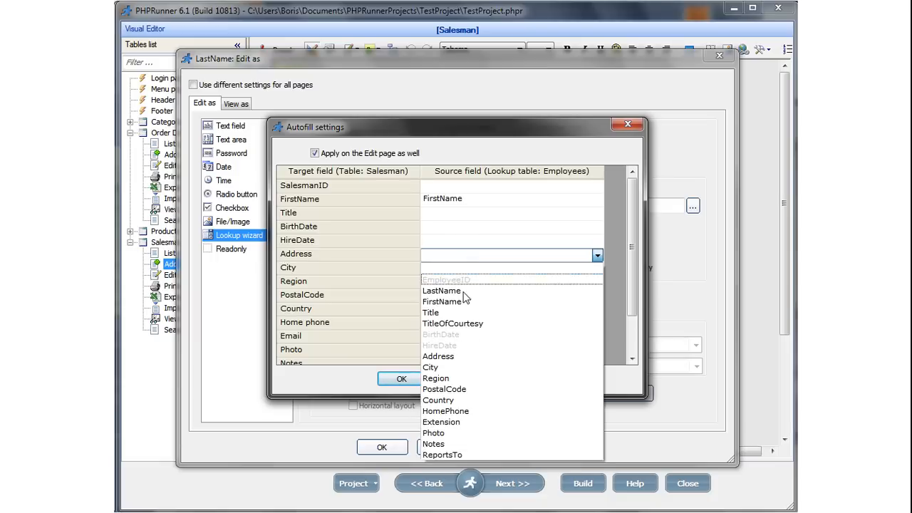
click(454, 357)
click(463, 271)
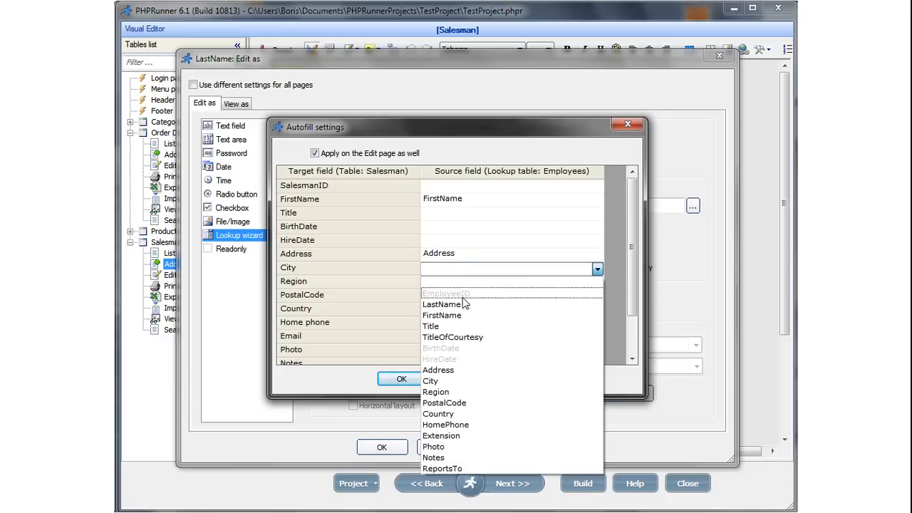
click(452, 383)
click(459, 283)
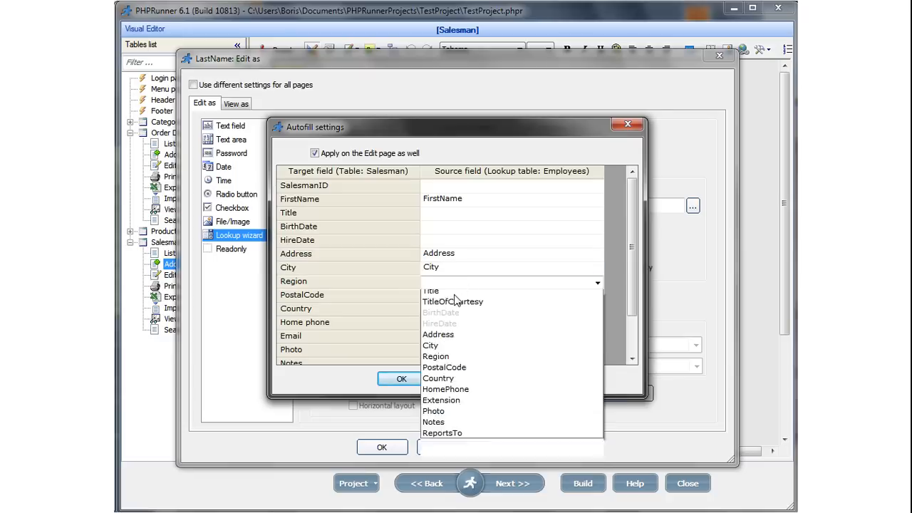
click(452, 402)
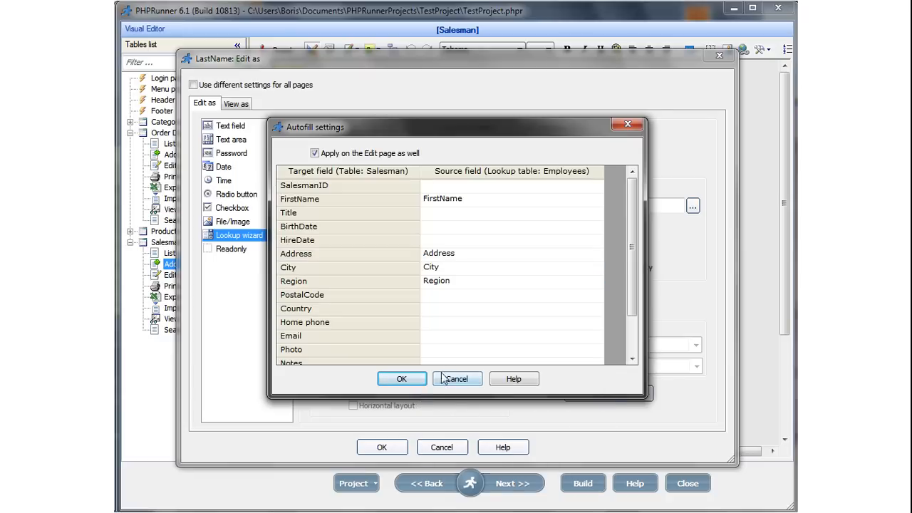
Confirm the autofill mapping and LastName lookup settings, then rebuild the project.
click(401, 378)
click(382, 447)
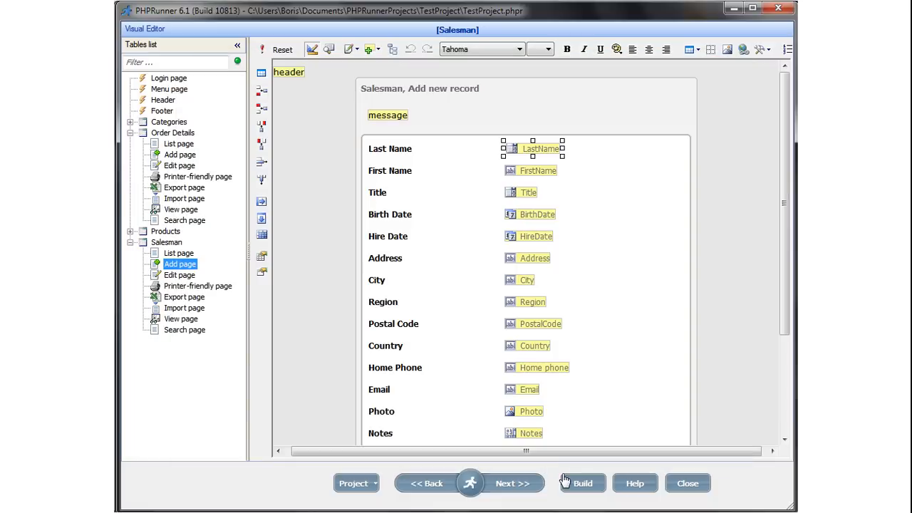
click(580, 482)
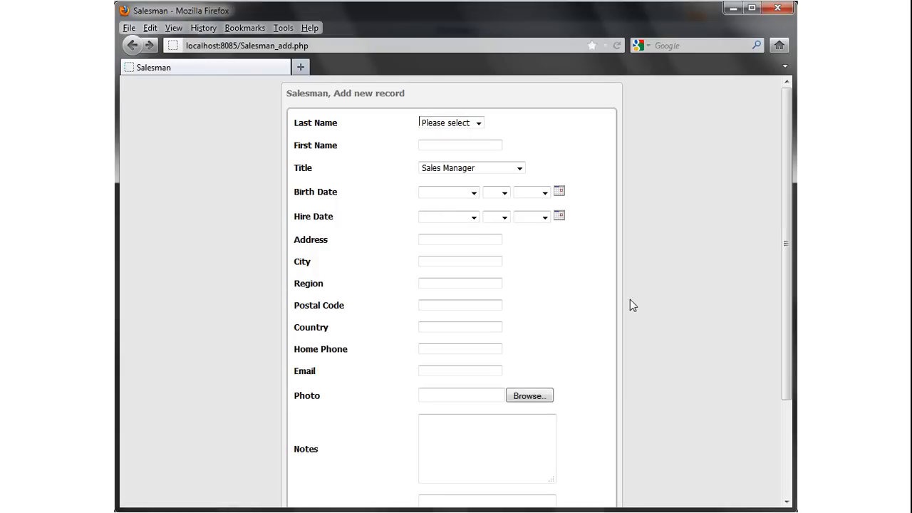
Pick two different last names in the Add form to watch first name, address, city and region refill.
click(479, 123)
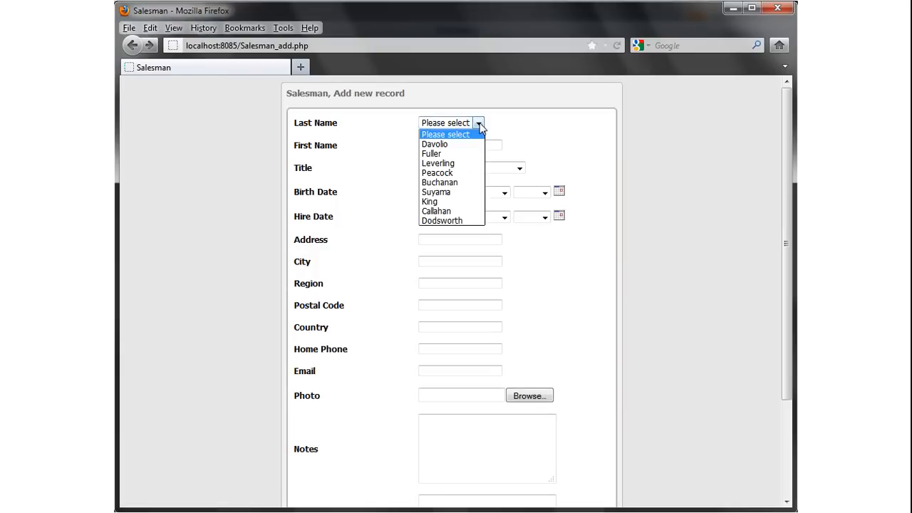
click(449, 174)
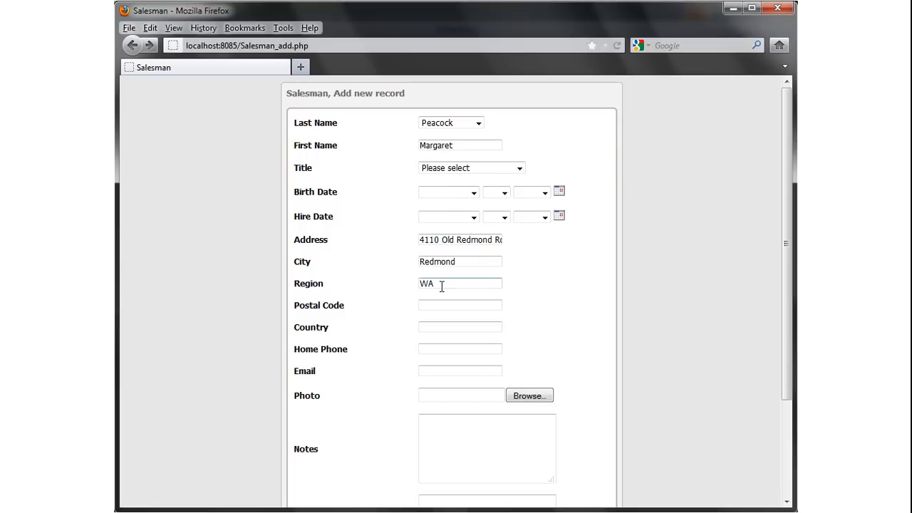
click(479, 123)
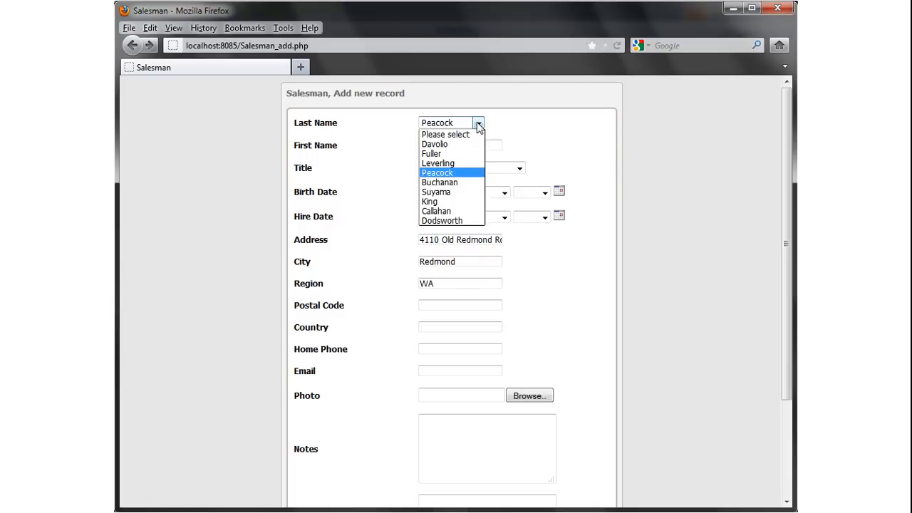
click(449, 203)
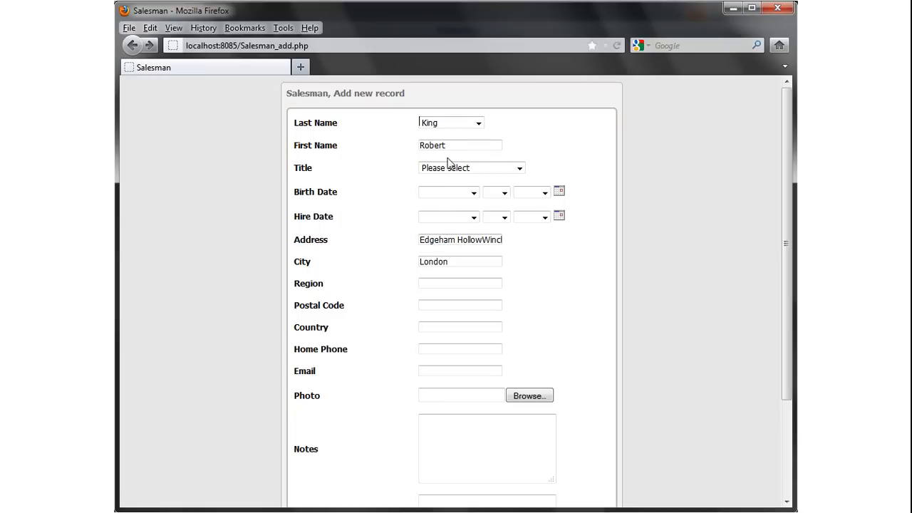